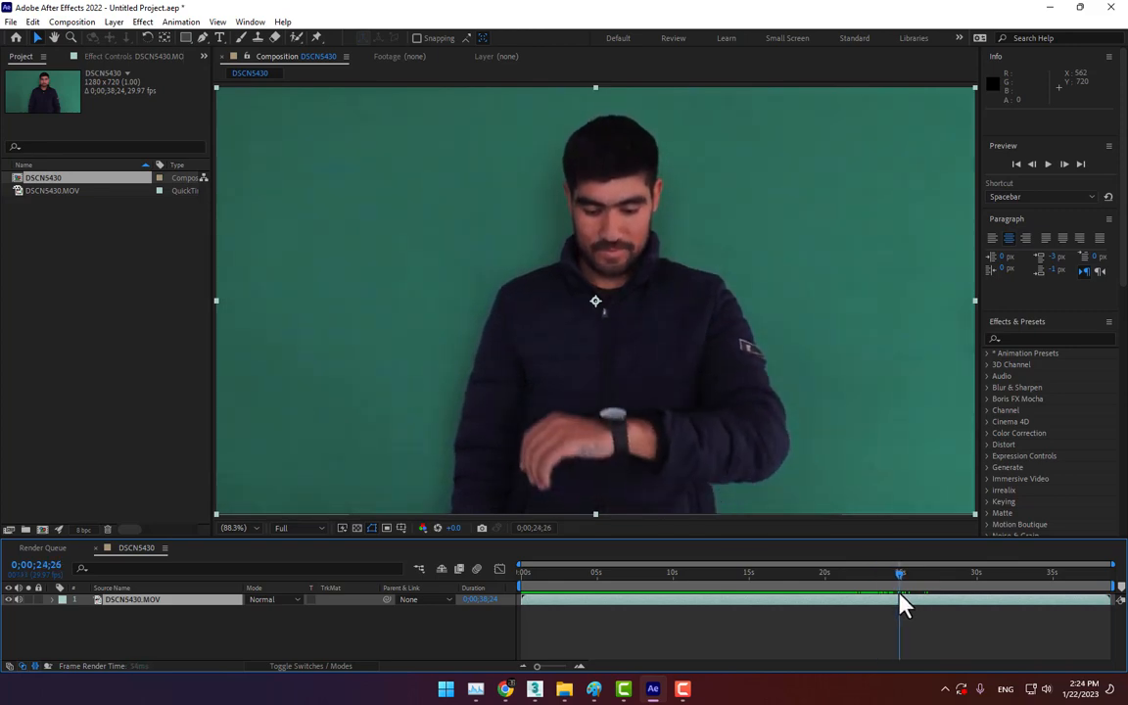
# Trim the DSCN5430 composition so it starts at 0;00;23;05 and keeps everything up to the end of the clip
pyautogui.moveTo(899, 604); pyautogui.dragTo(872, 599)
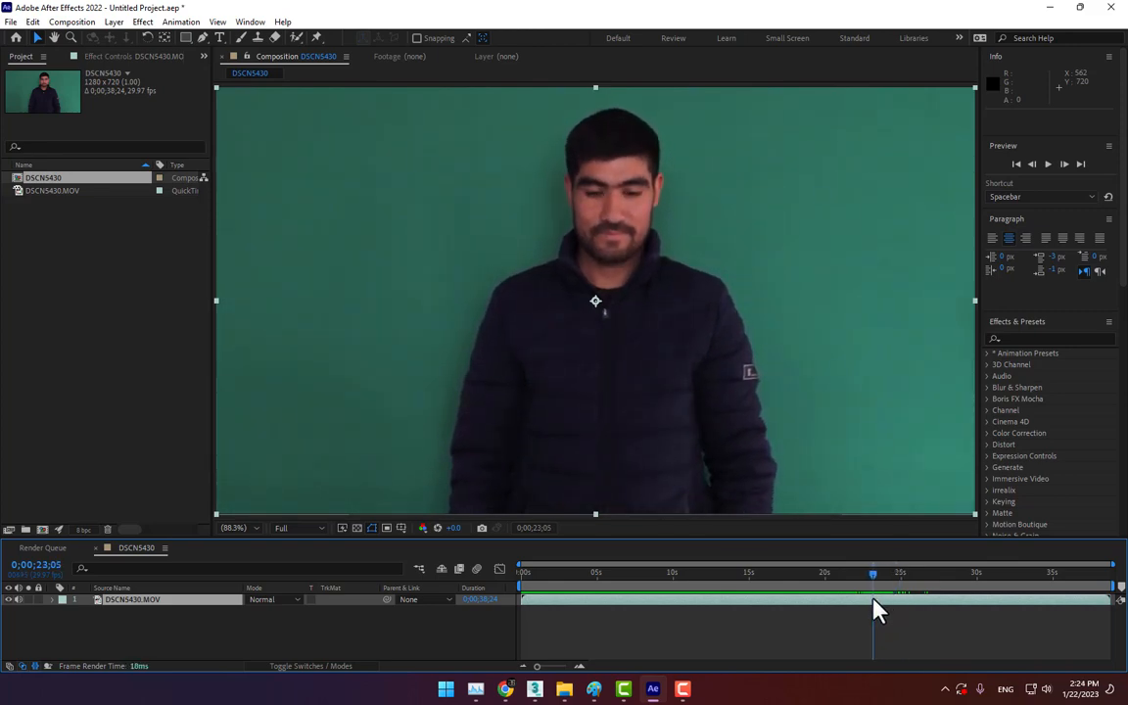
pyautogui.moveTo(513, 587); pyautogui.dragTo(864, 607)
pyautogui.click(72, 21)
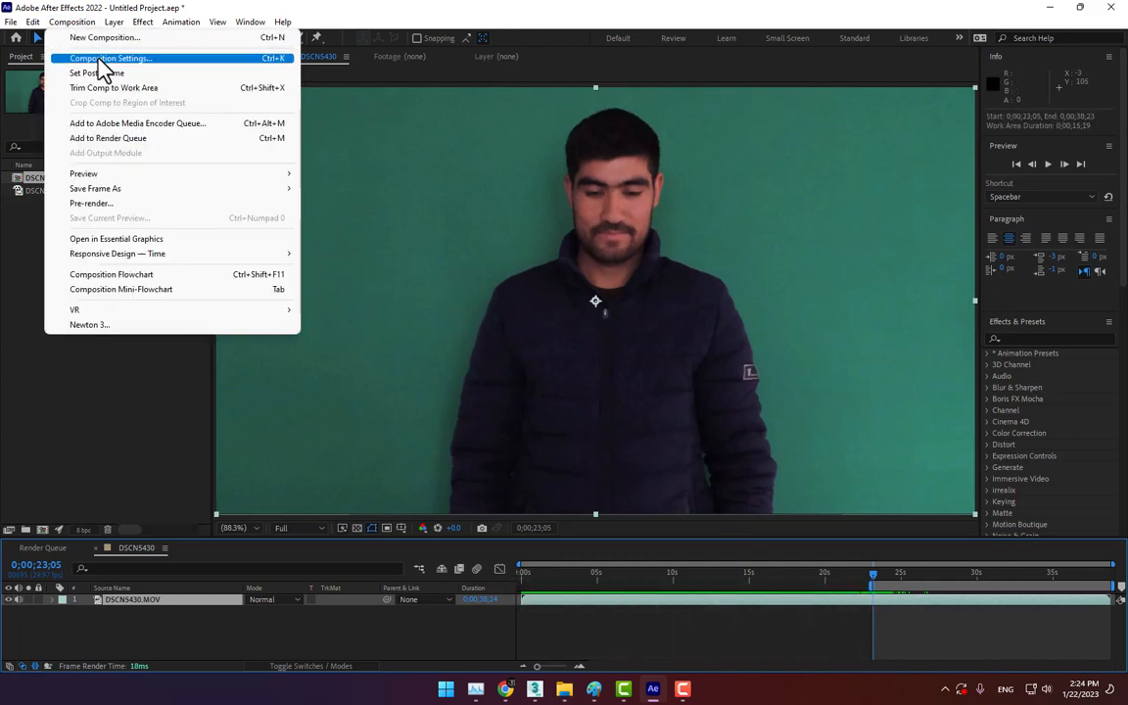
pyautogui.click(102, 86)
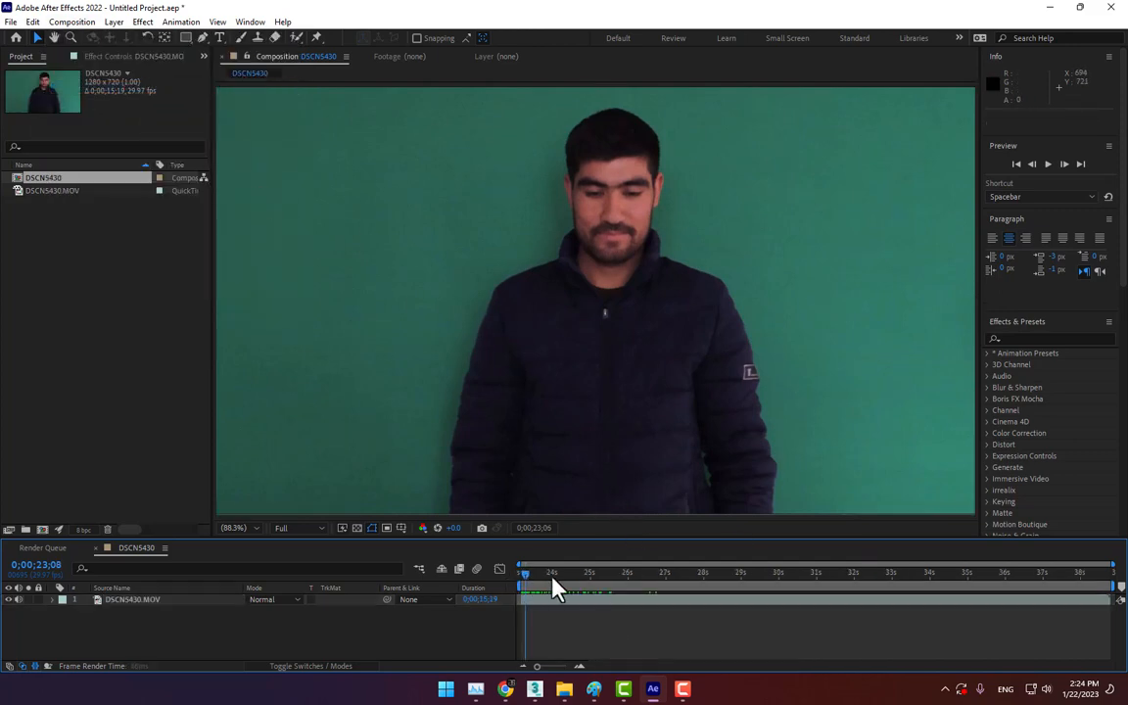
# Start a motion track on the DSCN5430.MOV layer at 0;00;24;13, using the workspace that shows the tracking controls
pyautogui.moveTo(552, 585)
pyautogui.mouseDown()
pyautogui.moveTo(755, 590)
pyautogui.moveTo(534, 607)
pyautogui.moveTo(570, 592)
pyautogui.mouseUp()
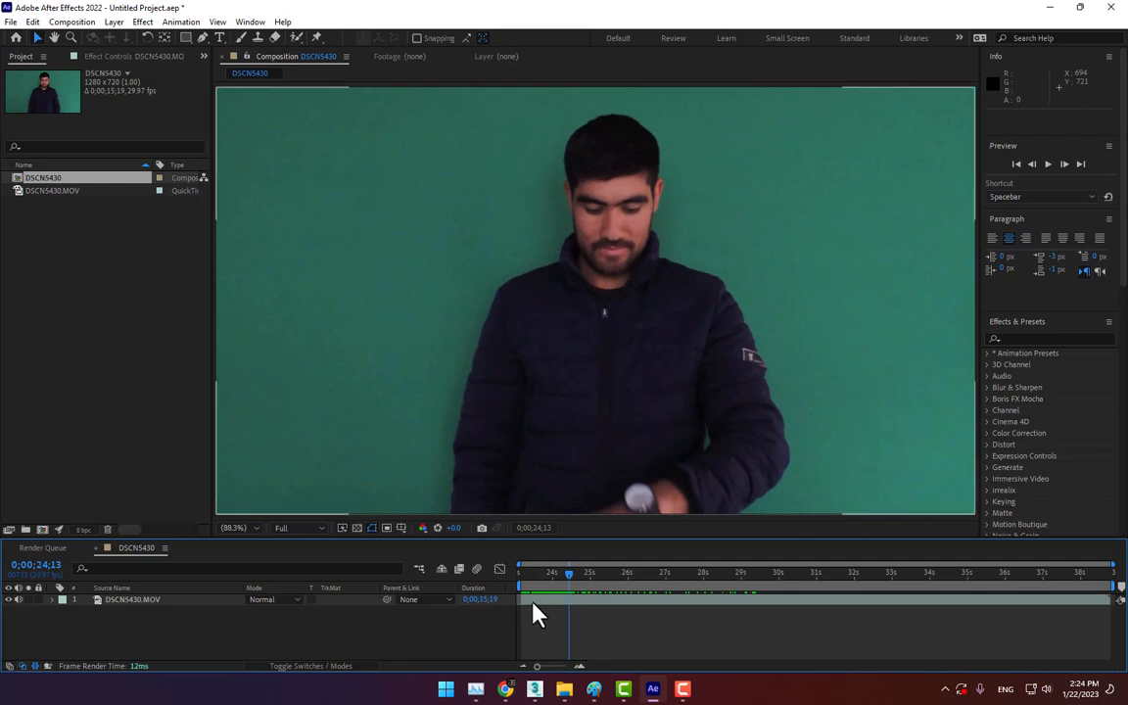
pyautogui.rightClick(381, 632)
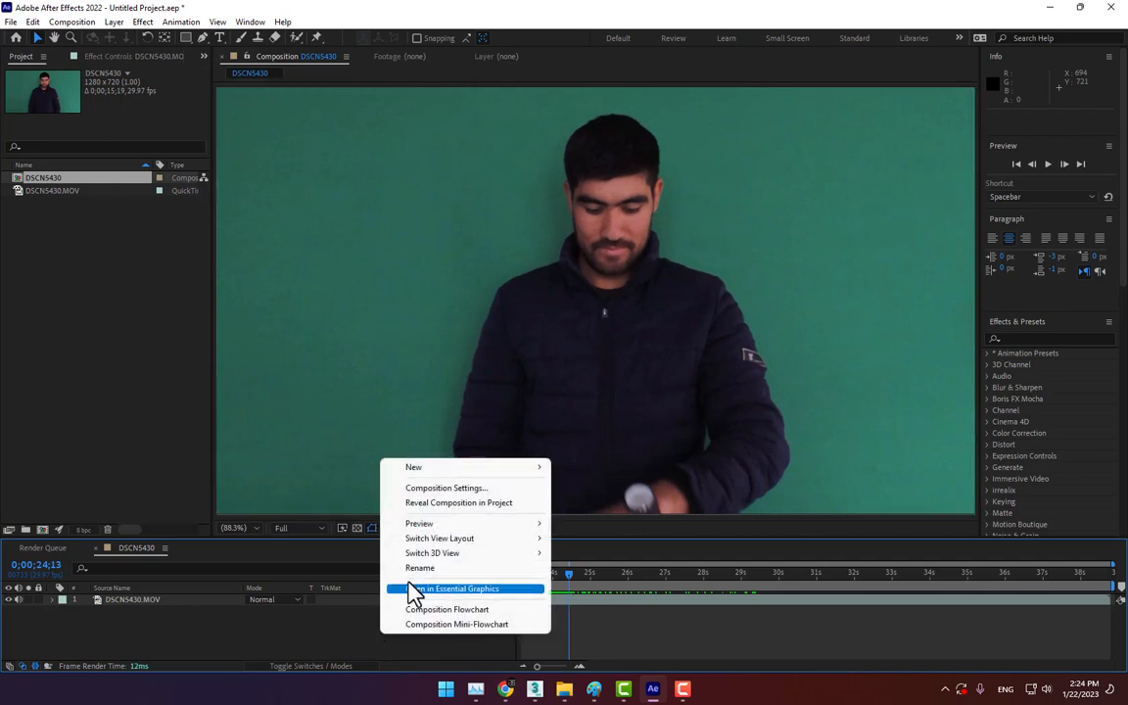
pyautogui.click(330, 614)
pyautogui.click(142, 599)
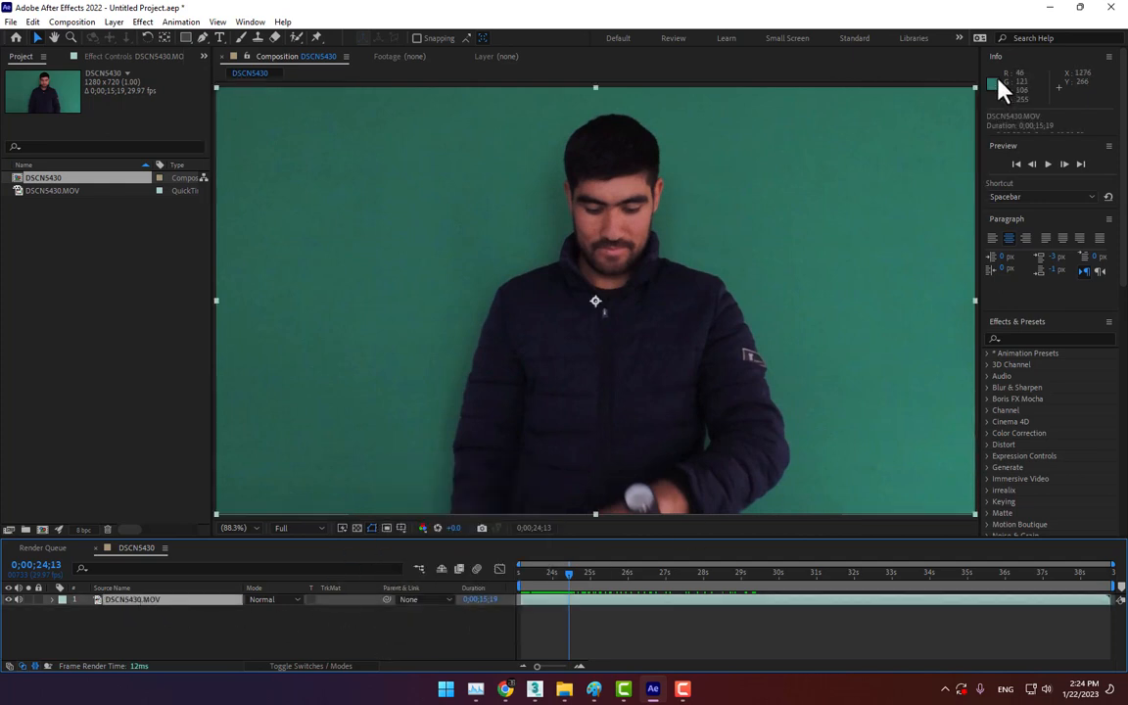
pyautogui.click(960, 38)
pyautogui.click(986, 162)
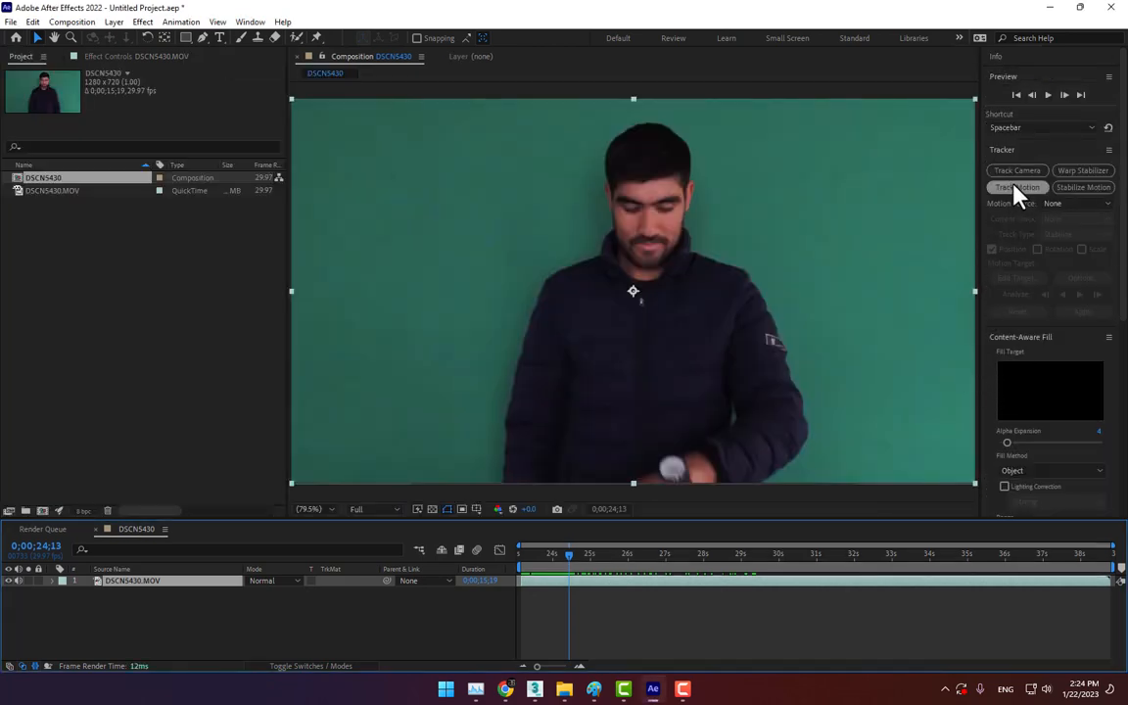
pyautogui.click(1018, 187)
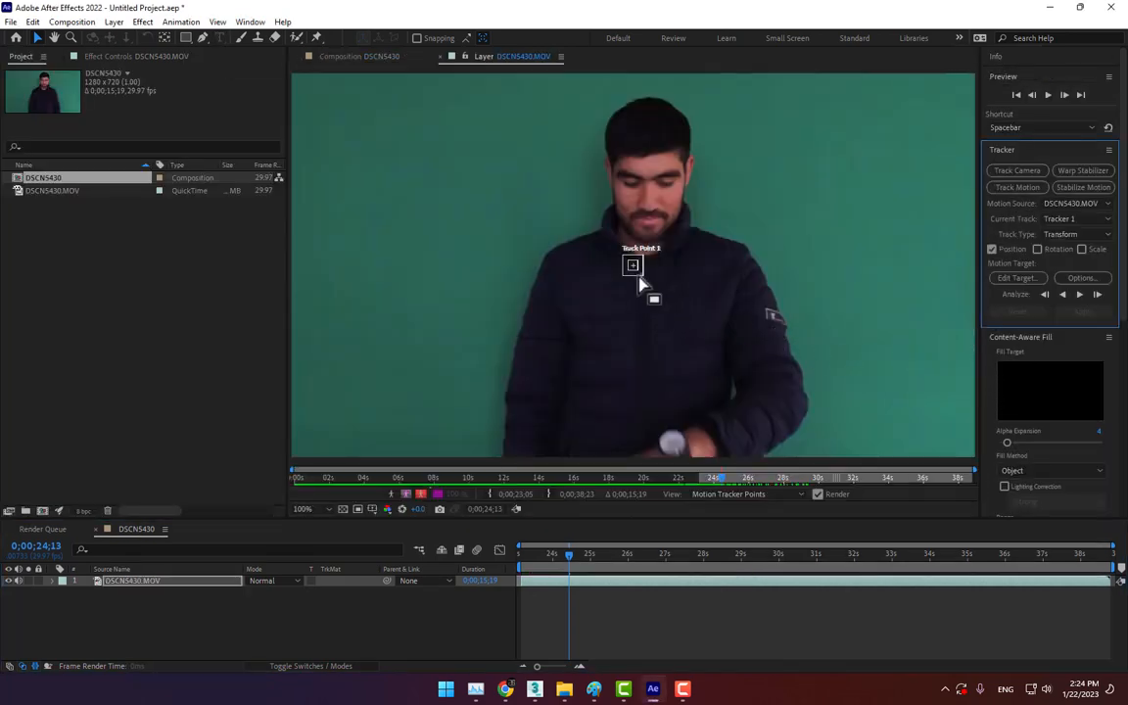
# Fit Track Point 1 around the man's wristwatch, analyze its motion forward through the clip, and stop at 0;00;32;16
pyautogui.moveTo(637, 270); pyautogui.dragTo(564, 380)
pyautogui.press('space')
pyautogui.scroll(1, 686, 308)
pyautogui.press('space')
pyautogui.moveTo(637, 340); pyautogui.dragTo(628, 246)
pyautogui.moveTo(568, 297)
pyautogui.mouseDown()
pyautogui.moveTo(589, 314)
pyautogui.moveTo(567, 298)
pyautogui.mouseUp()
pyautogui.scroll(-4, 573, 307)
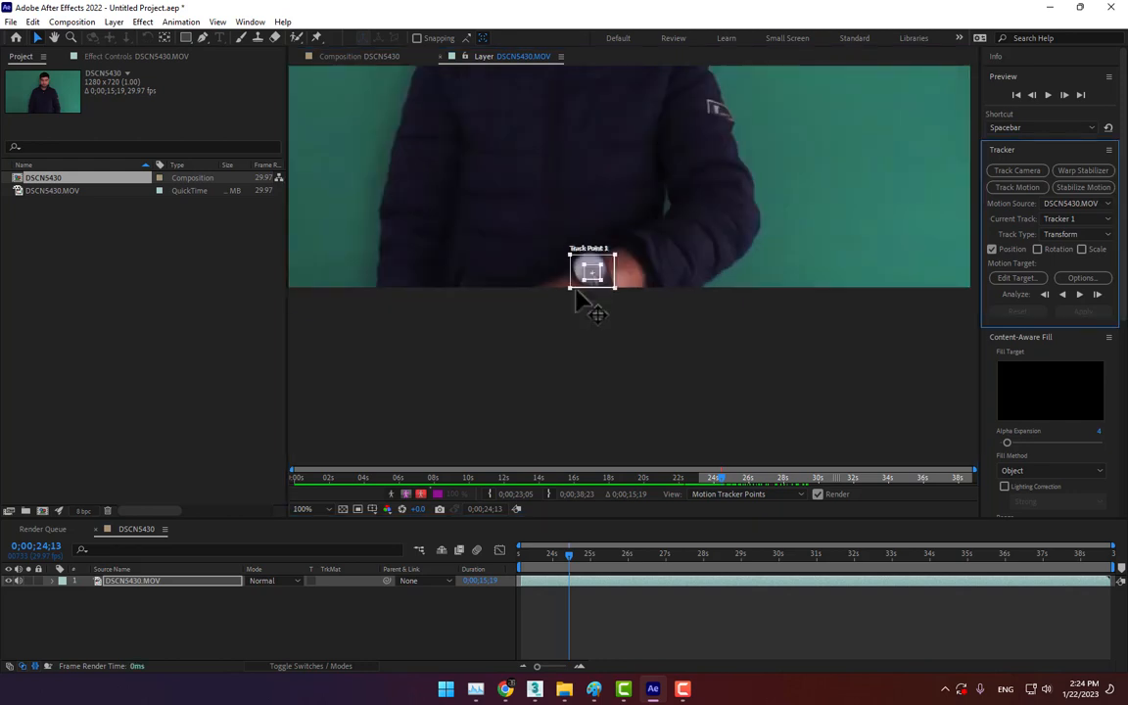
pyautogui.click(1081, 295)
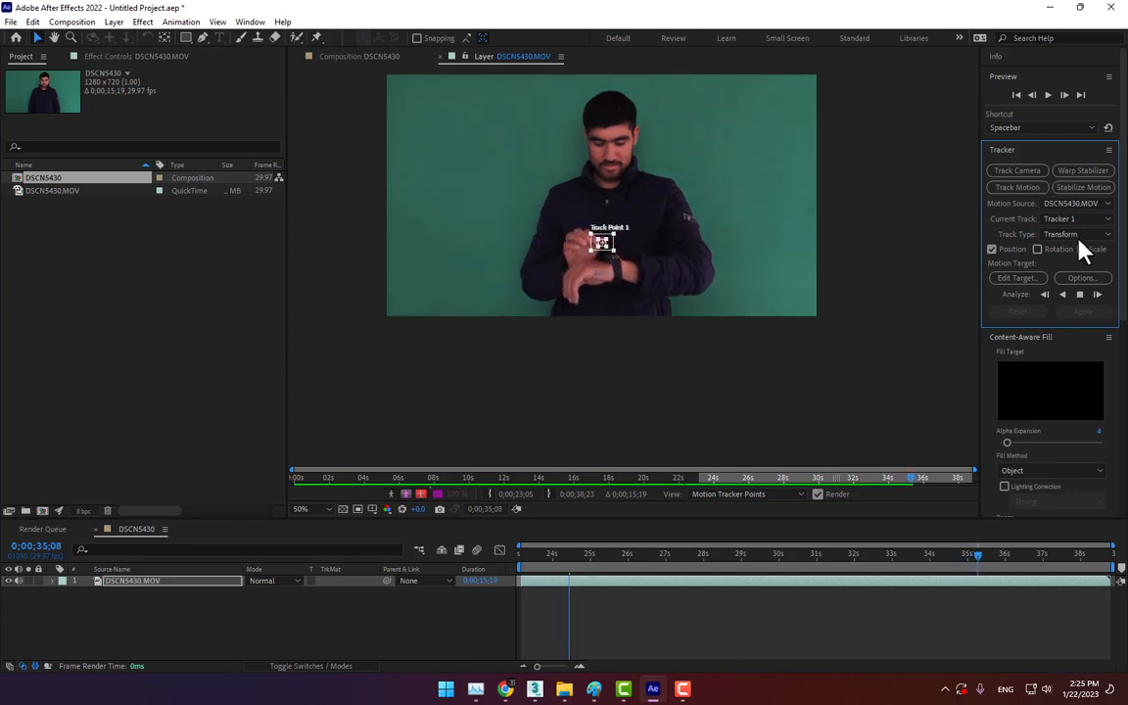
pyautogui.click(875, 556)
# Create a null object and apply the wristwatch tracking data to it in the X and Y dimensions
pyautogui.rightClick(494, 602)
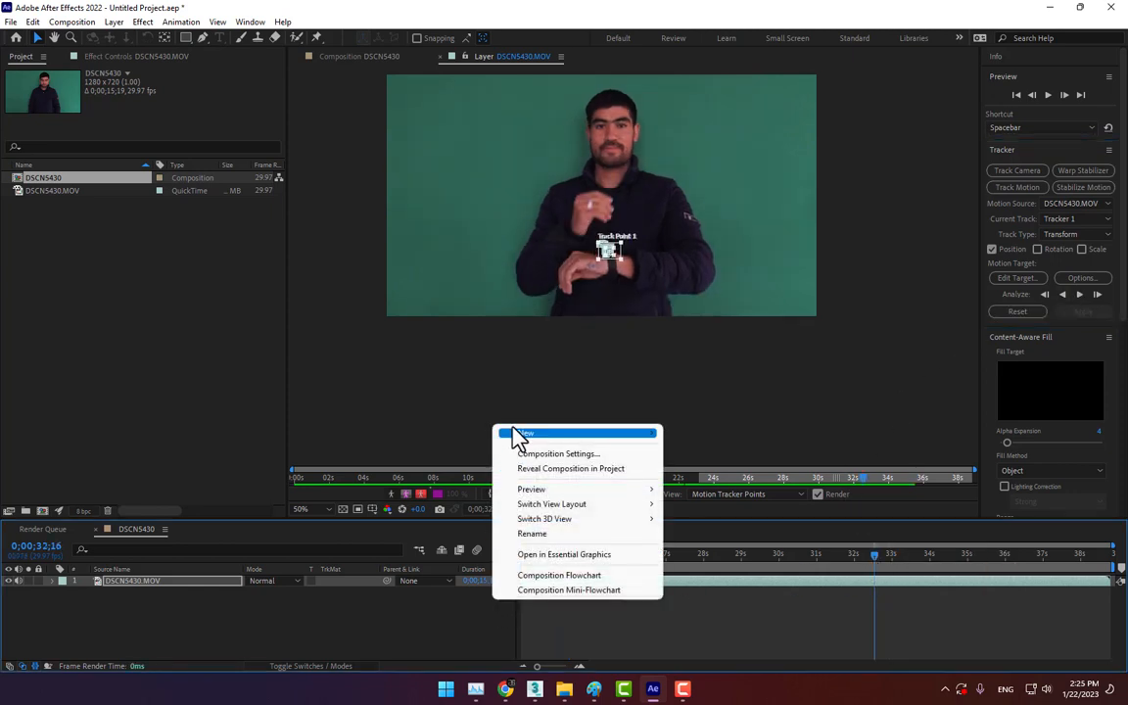
pyautogui.moveTo(619, 437)
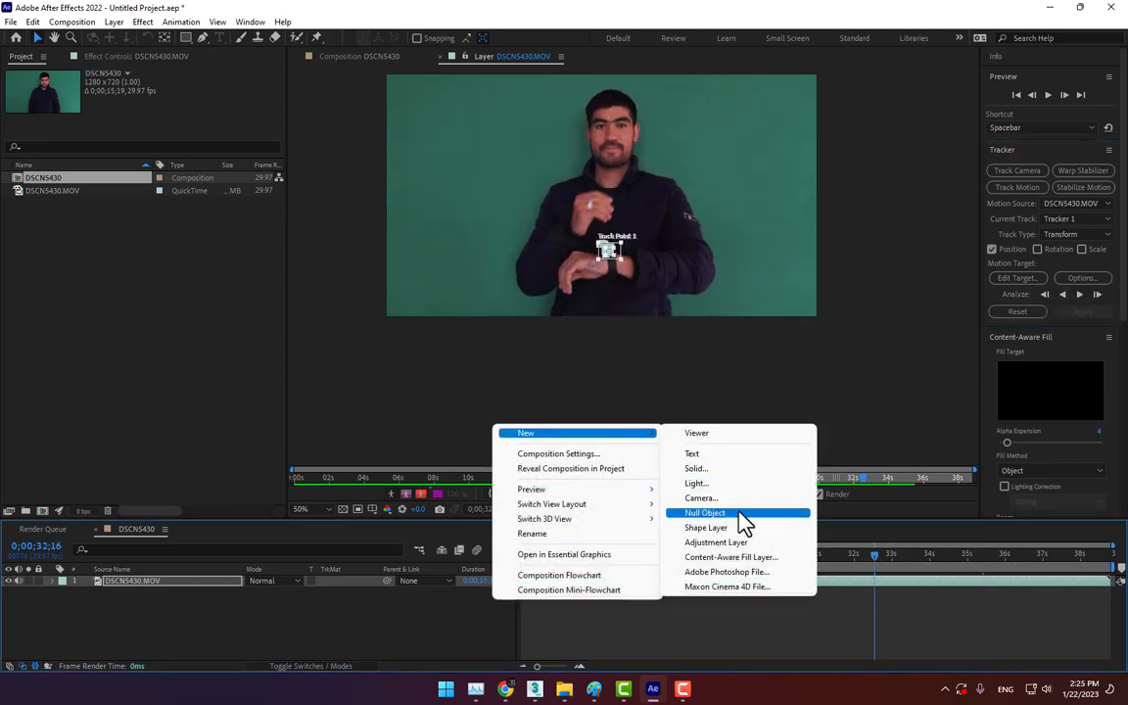
pyautogui.click(740, 514)
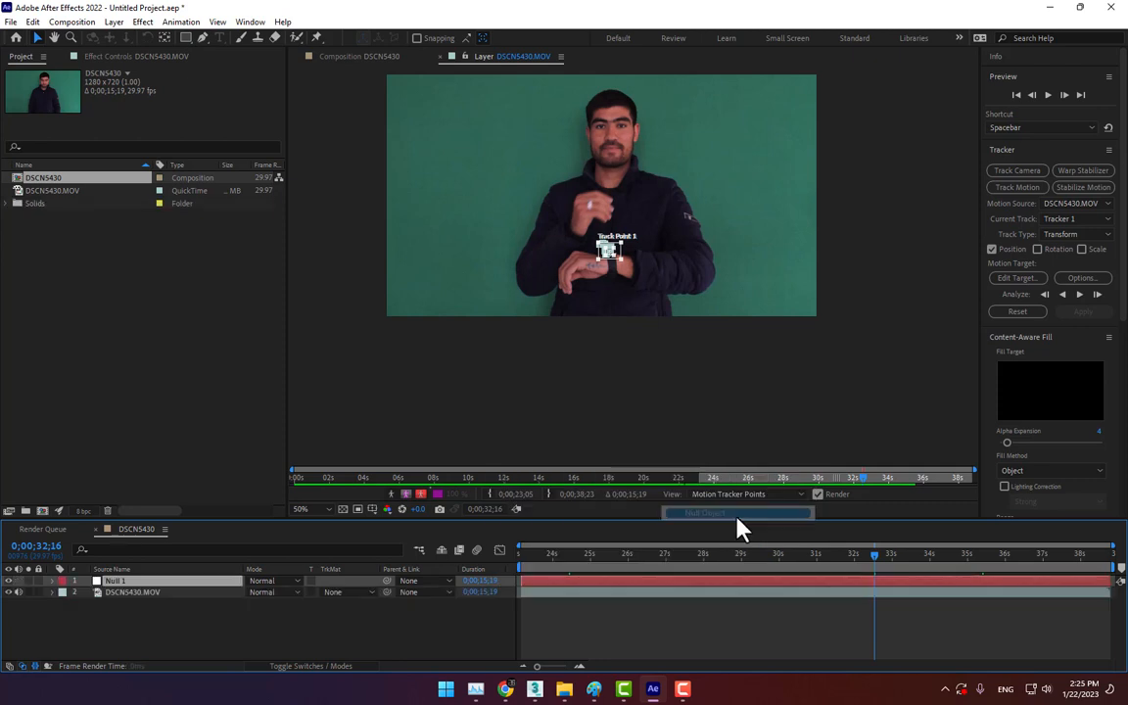
pyautogui.click(1017, 280)
pyautogui.click(585, 382)
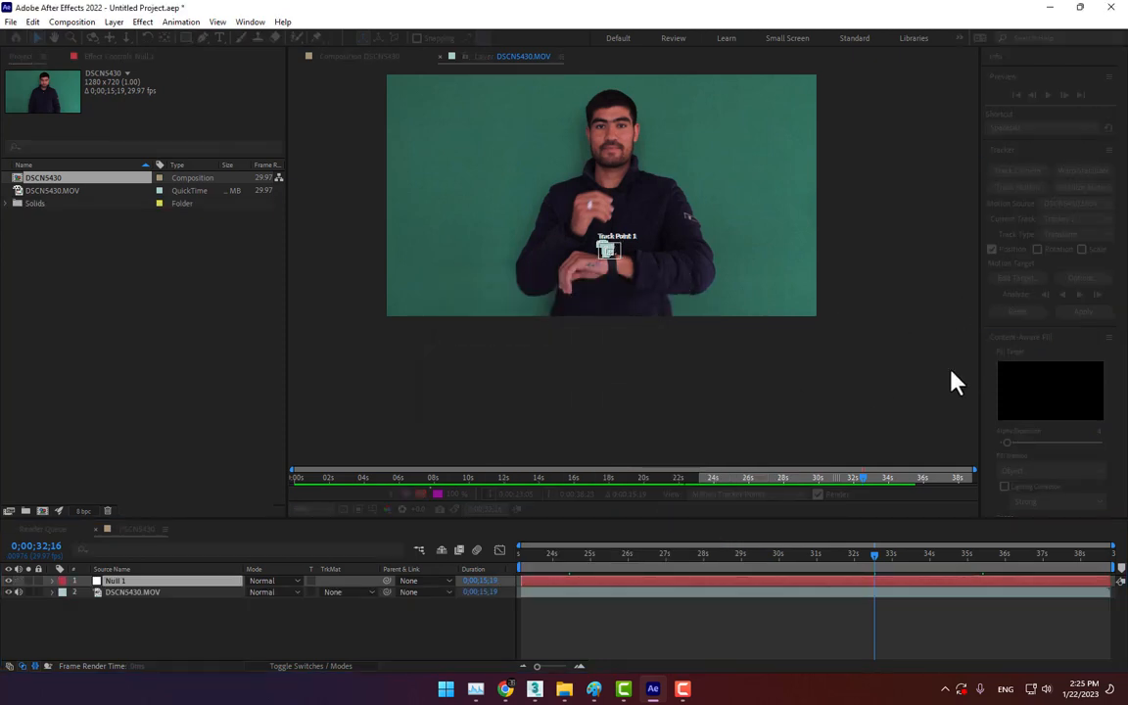
pyautogui.click(1086, 313)
pyautogui.click(572, 359)
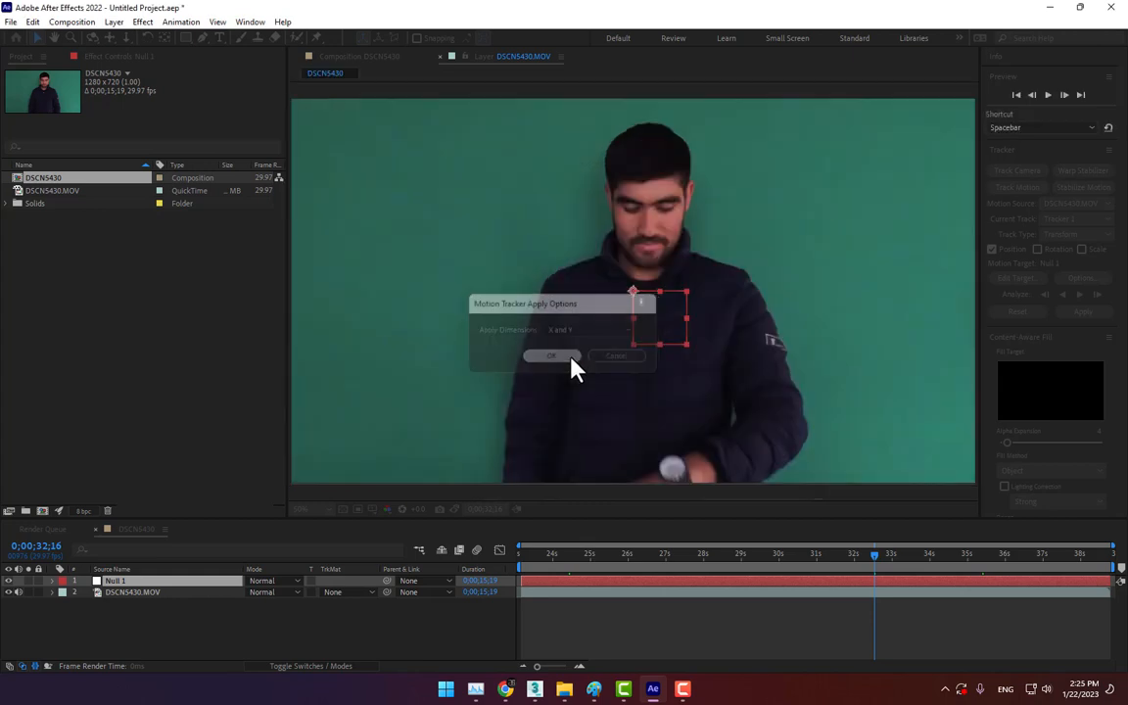
# Check how the null follows the watch up to 0;00;26;15 and mute the DSCN5430.MOV layer's audio
pyautogui.click(552, 554)
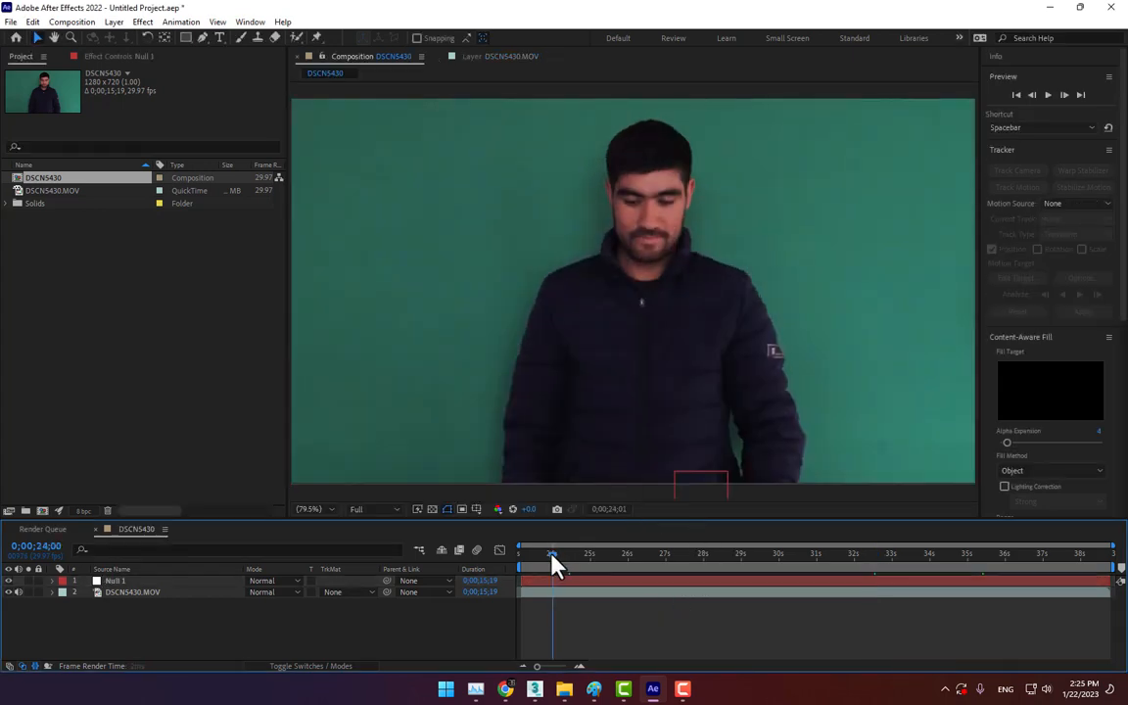
pyautogui.moveTo(552, 556); pyautogui.dragTo(647, 563)
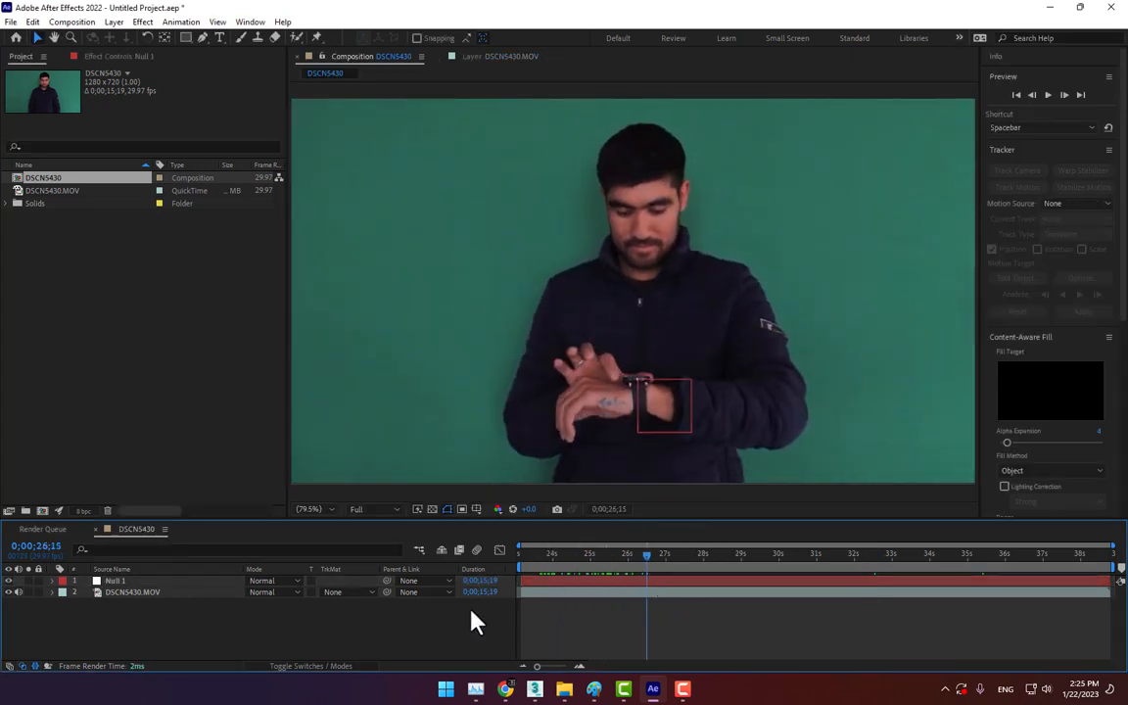
pyautogui.rightClick(344, 630)
pyautogui.click(18, 592)
# Create a black 1280 x 720 px solid layer named Rays
pyautogui.rightClick(137, 629)
pyautogui.moveTo(183, 463)
pyautogui.click(353, 500)
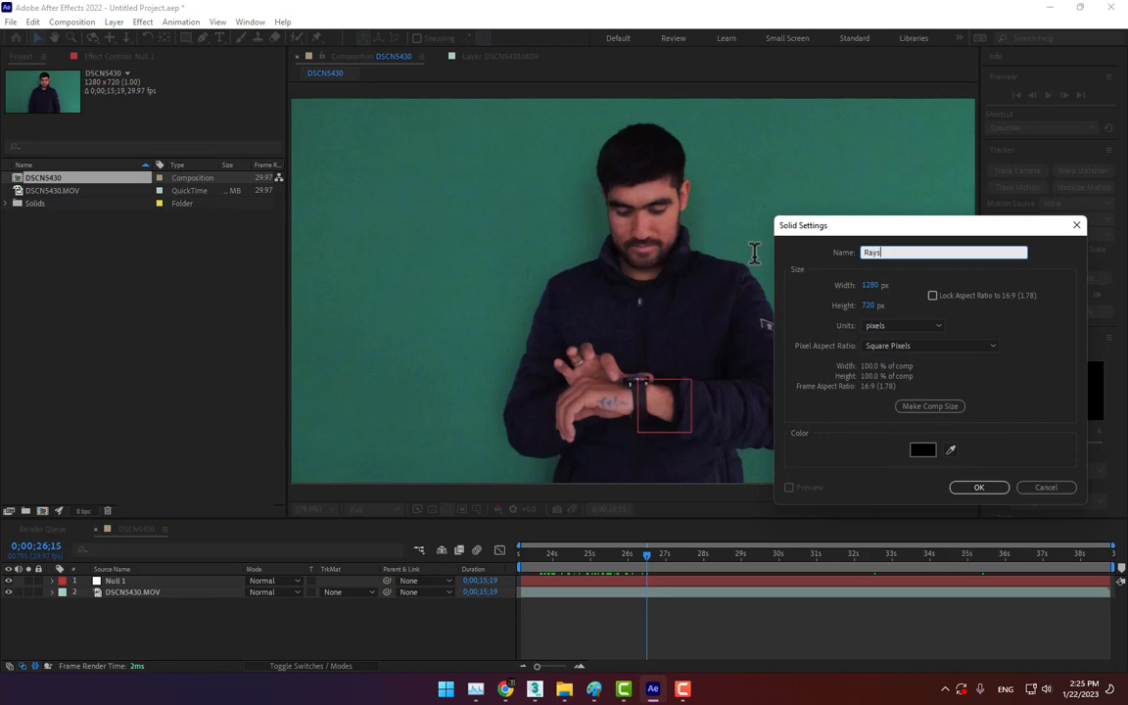
pyautogui.press('Return')
# Apply the uni.Knoll Light Factory EZ effect to the Rays solid and choose the Distant Quantum flare preset
pyautogui.click(142, 22)
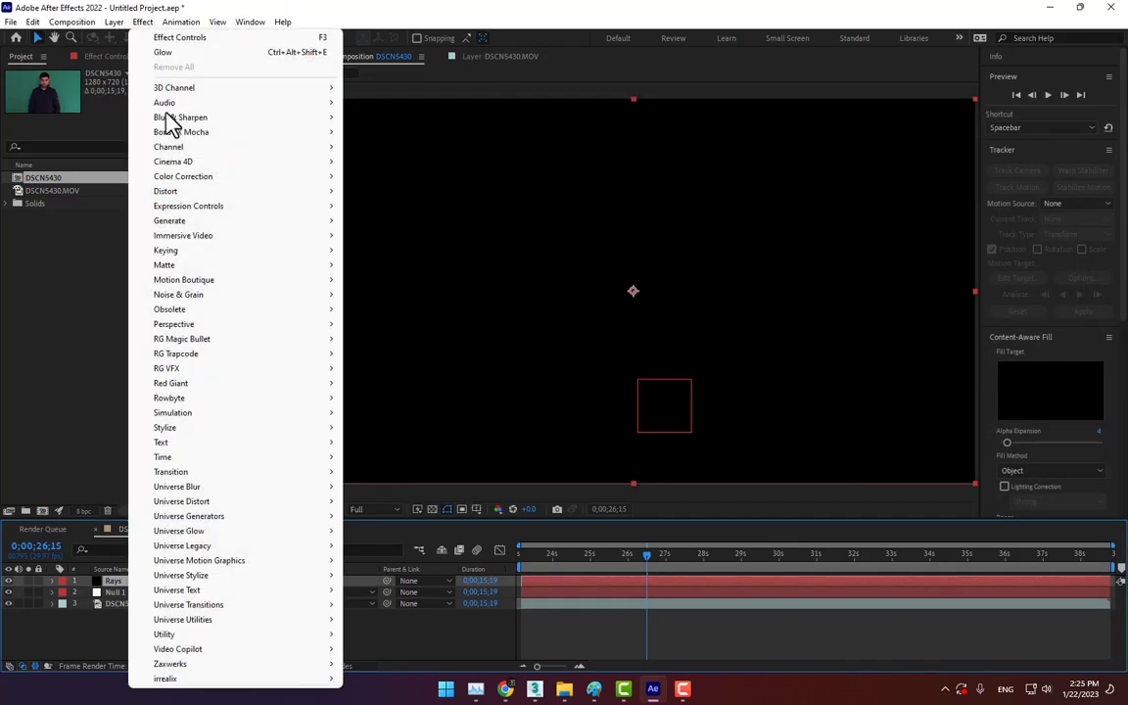
pyautogui.moveTo(233, 535)
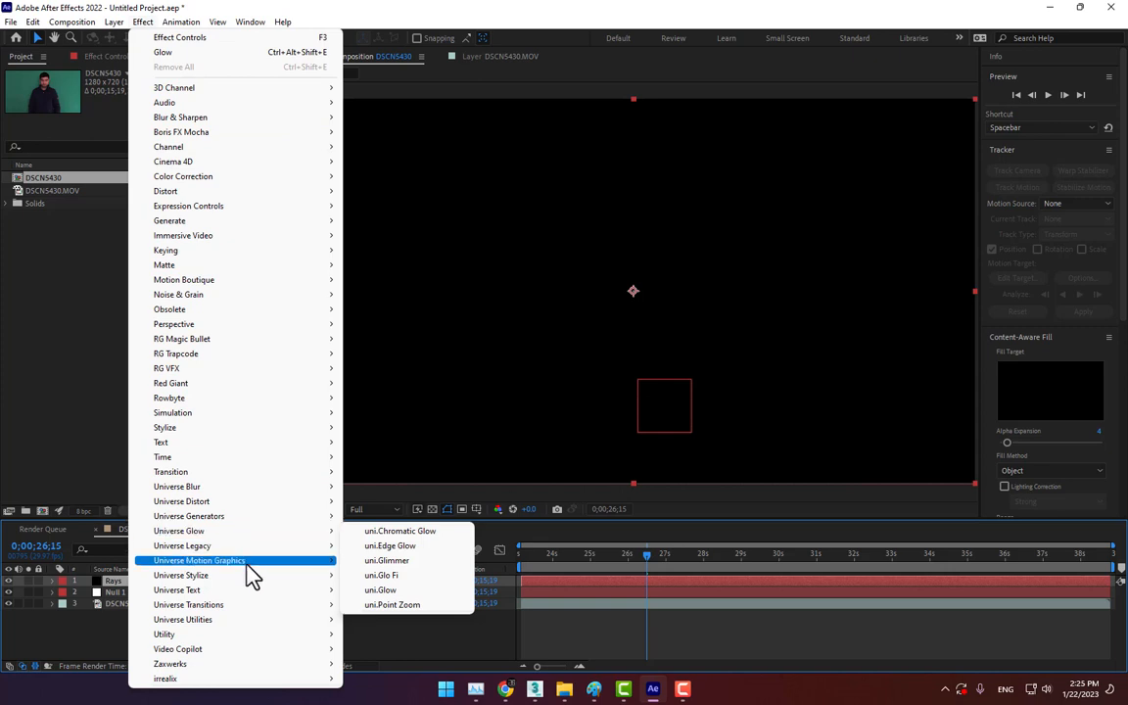
pyautogui.moveTo(245, 576)
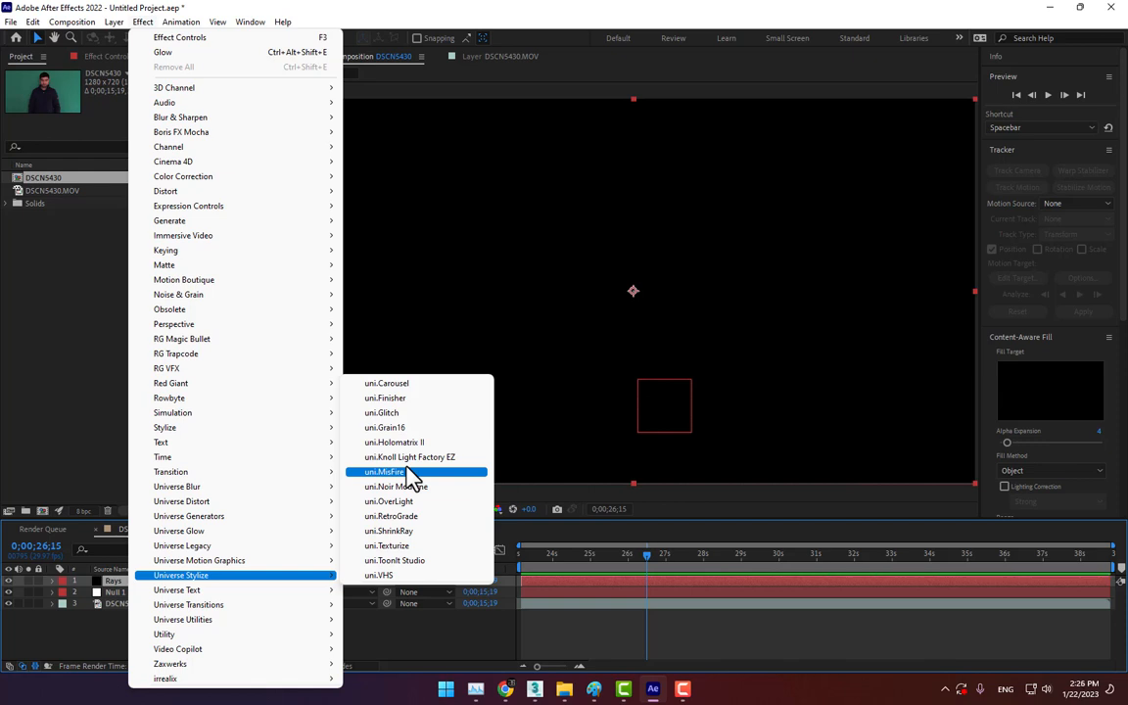
pyautogui.click(410, 457)
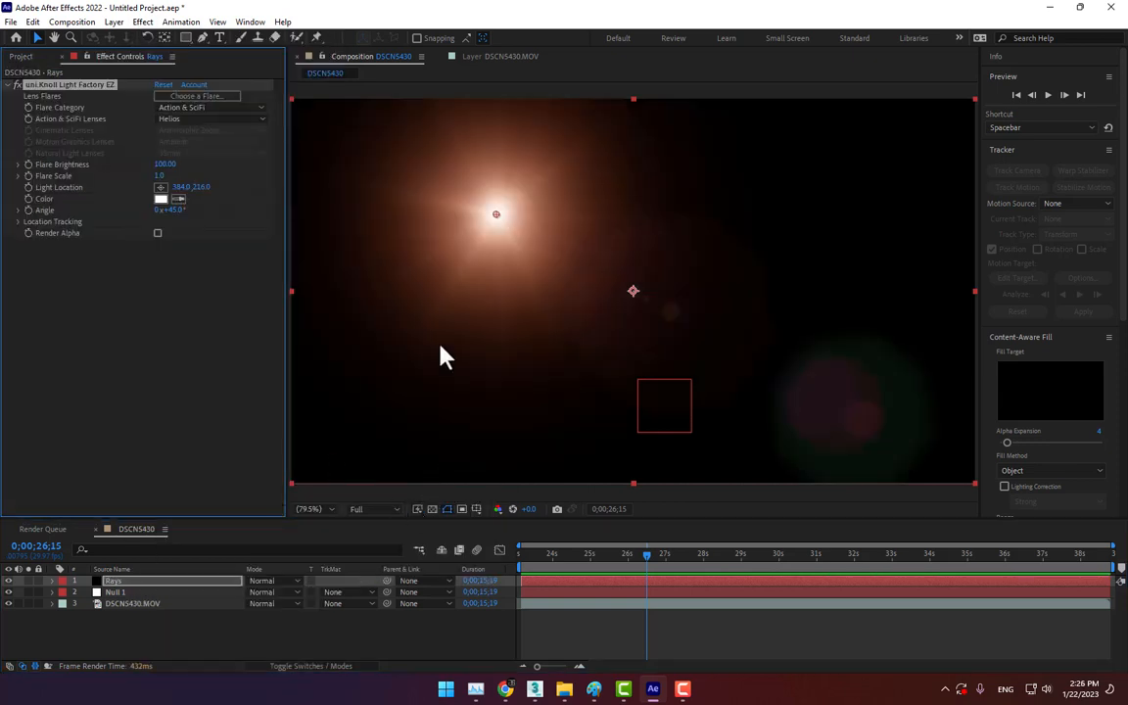
pyautogui.click(194, 97)
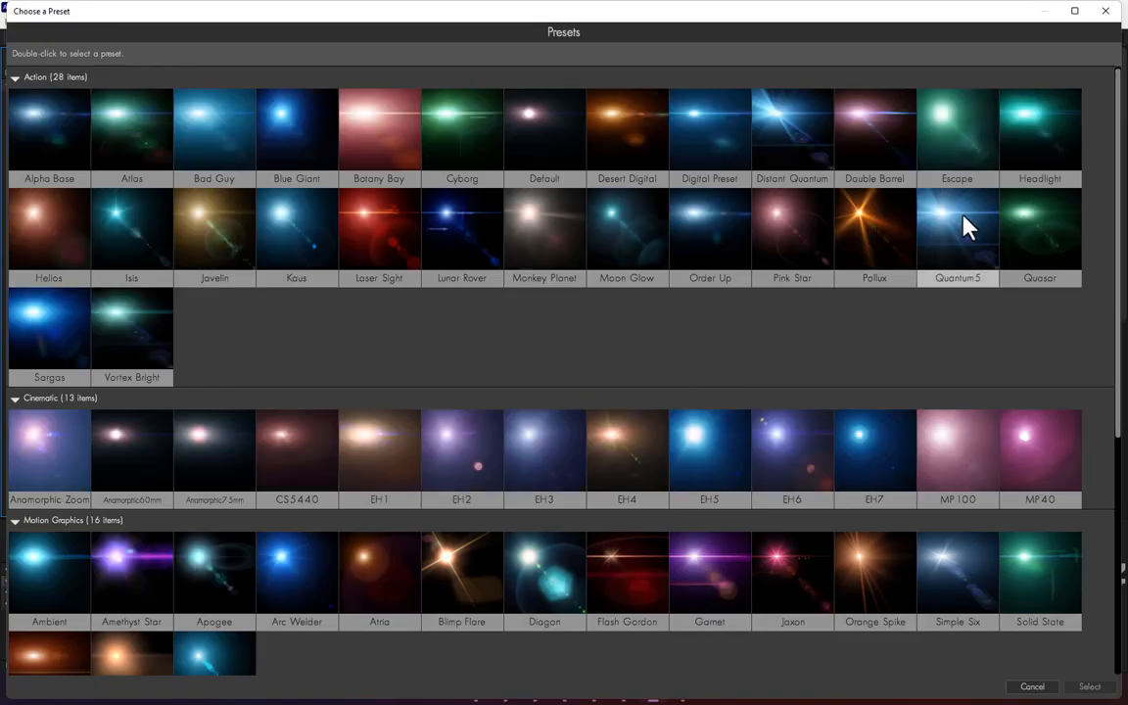
pyautogui.doubleClick(792, 134)
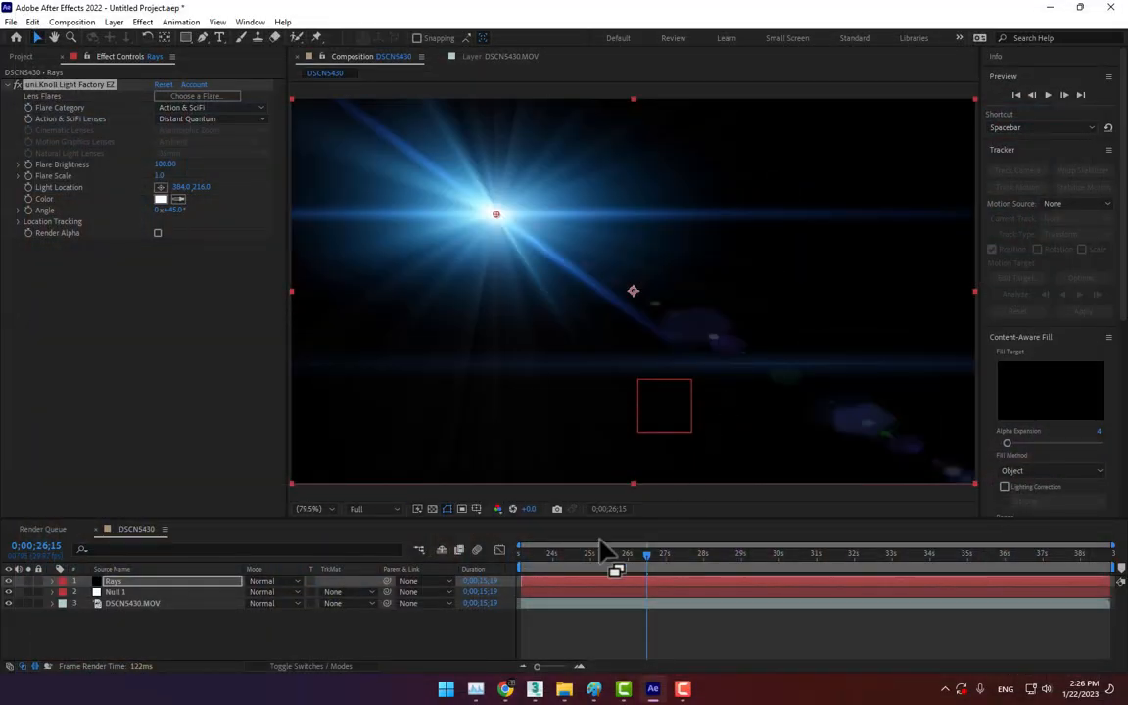
# Set the Rays layer's blending mode to Add and place the flare's light on the wristwatch at about 653, 524
pyautogui.click(290, 583)
pyautogui.click(323, 221)
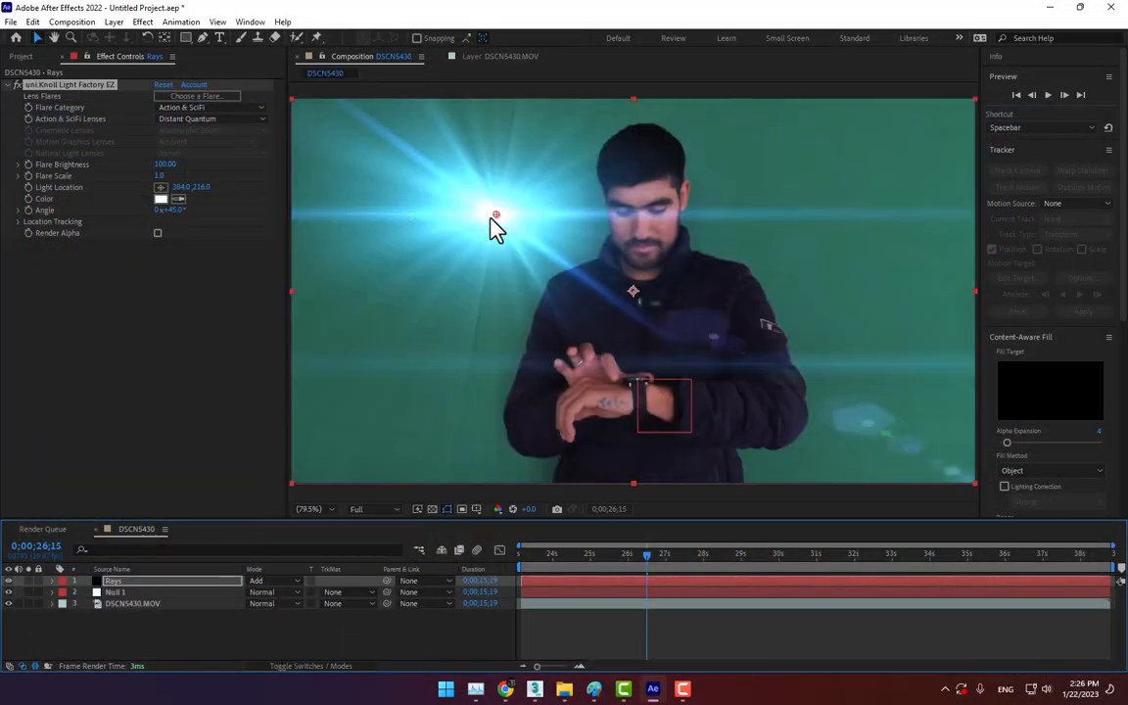
pyautogui.moveTo(495, 216); pyautogui.dragTo(641, 382)
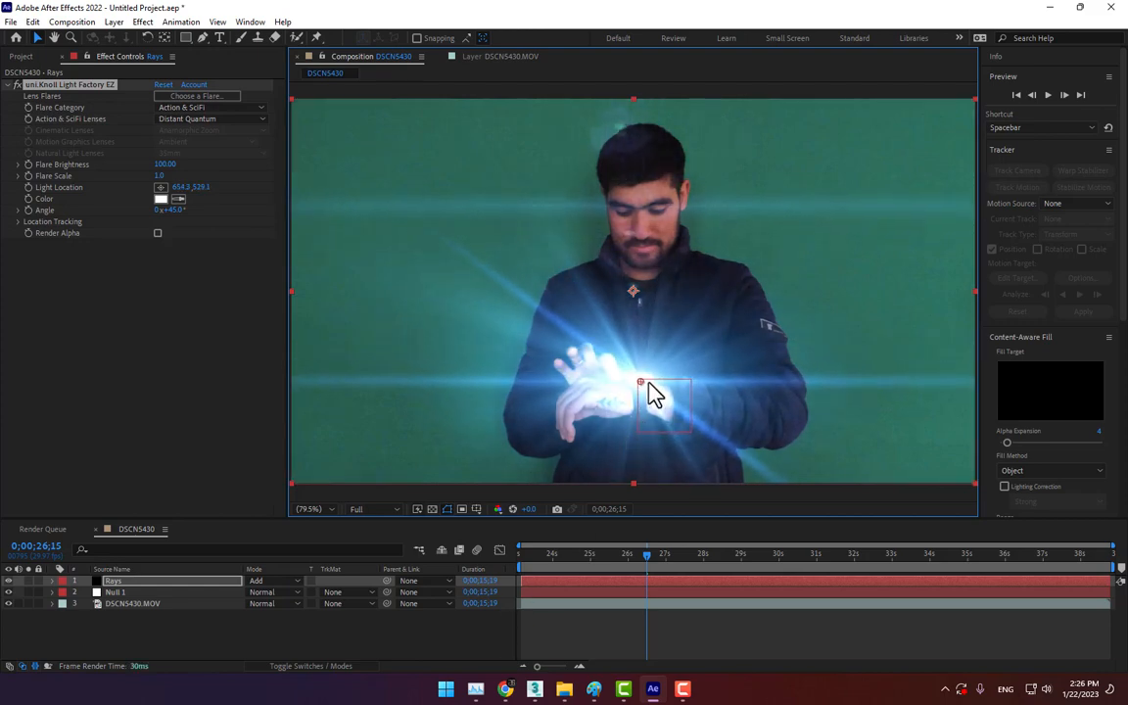
pyautogui.moveTo(641, 381); pyautogui.dragTo(641, 378)
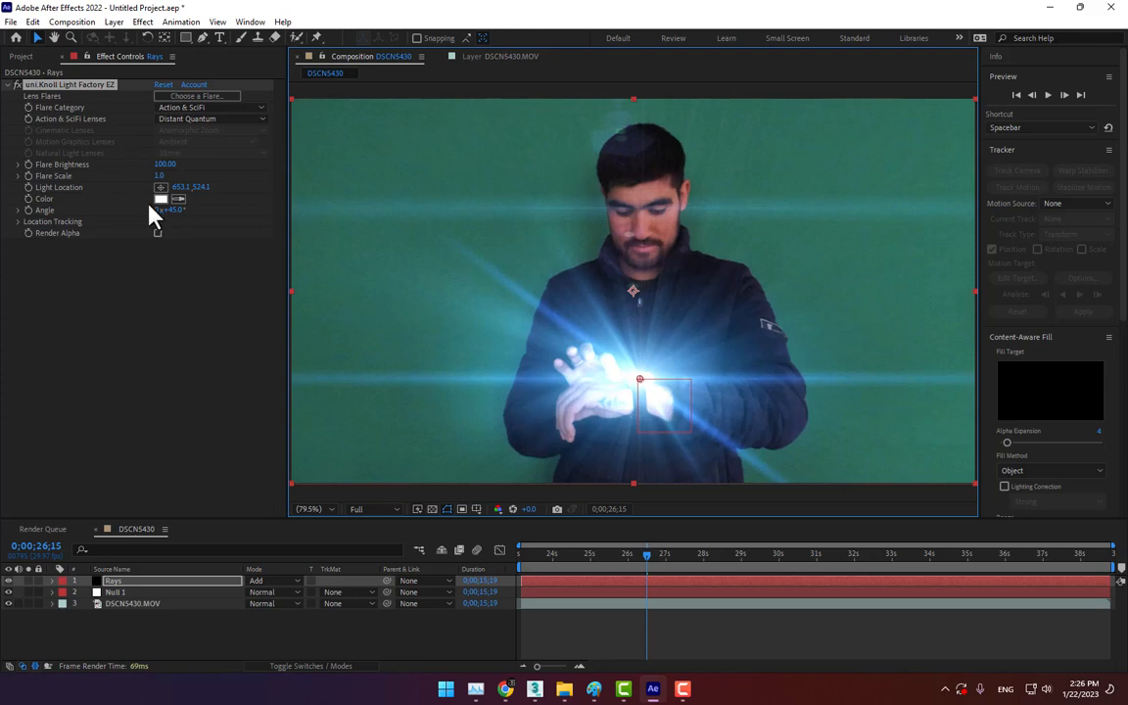
# Set the flare's angle to 93°, add the expression time*50 to it, and preview the rotation up to 0;00;27;11
pyautogui.moveTo(160, 209); pyautogui.dragTo(223, 217)
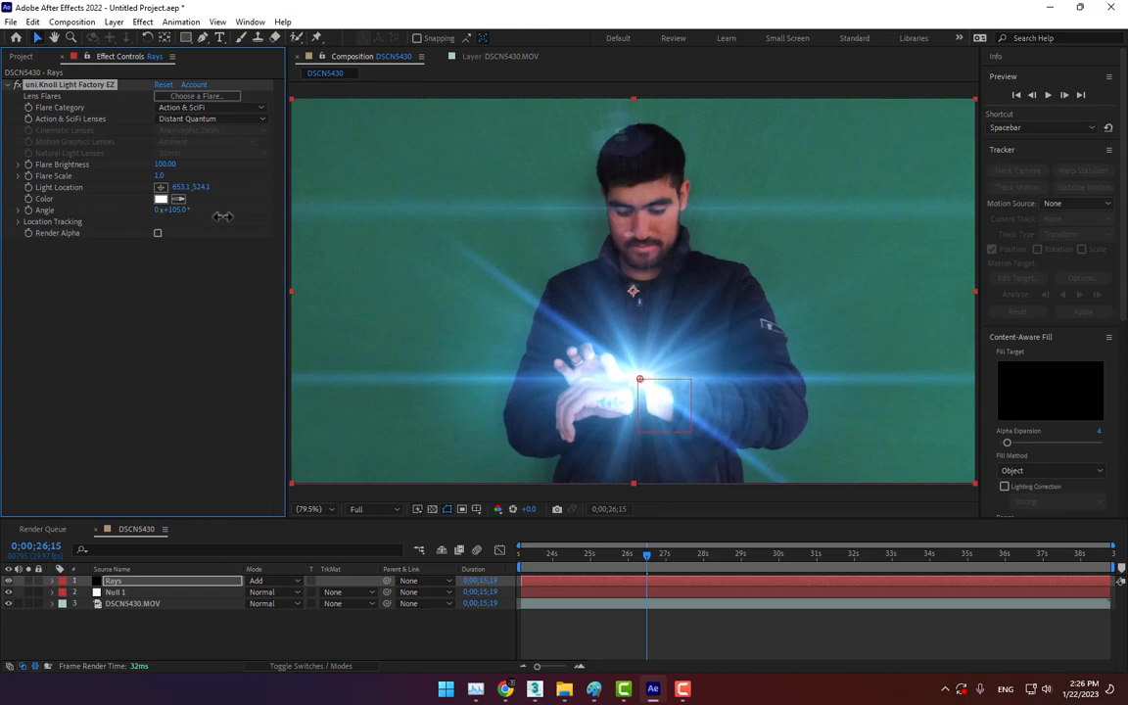
pyautogui.moveTo(223, 216); pyautogui.dragTo(214, 217)
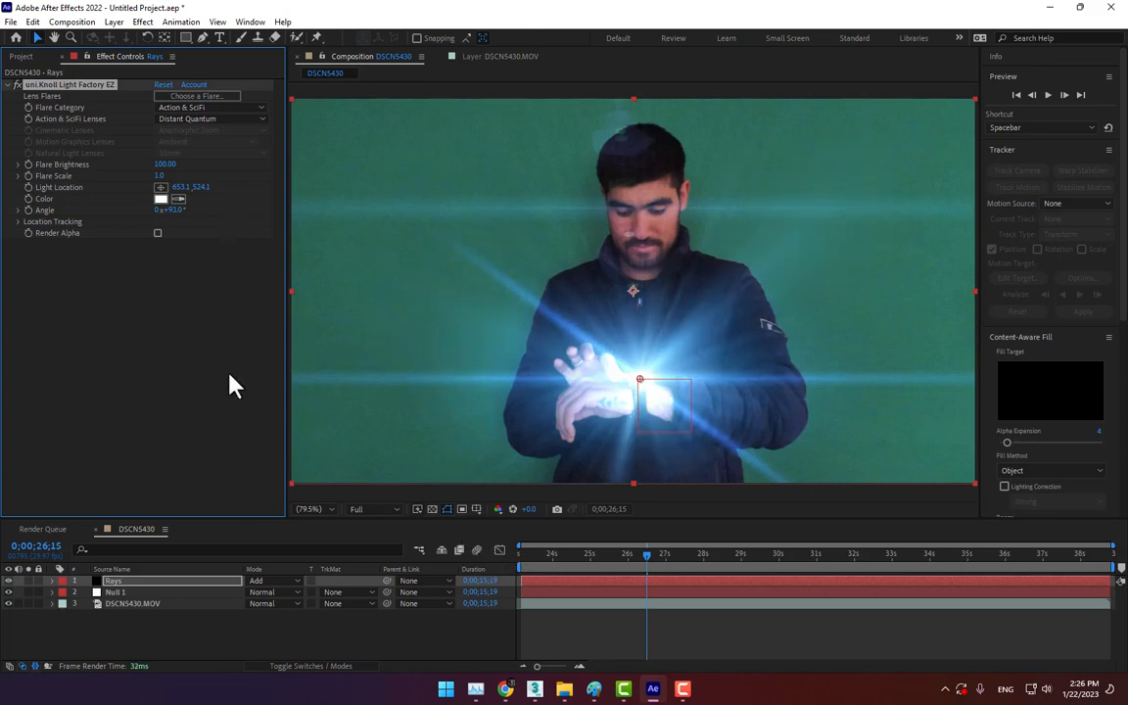
pyautogui.keyDown('alt'); pyautogui.click(28, 210); pyautogui.keyUp('alt')
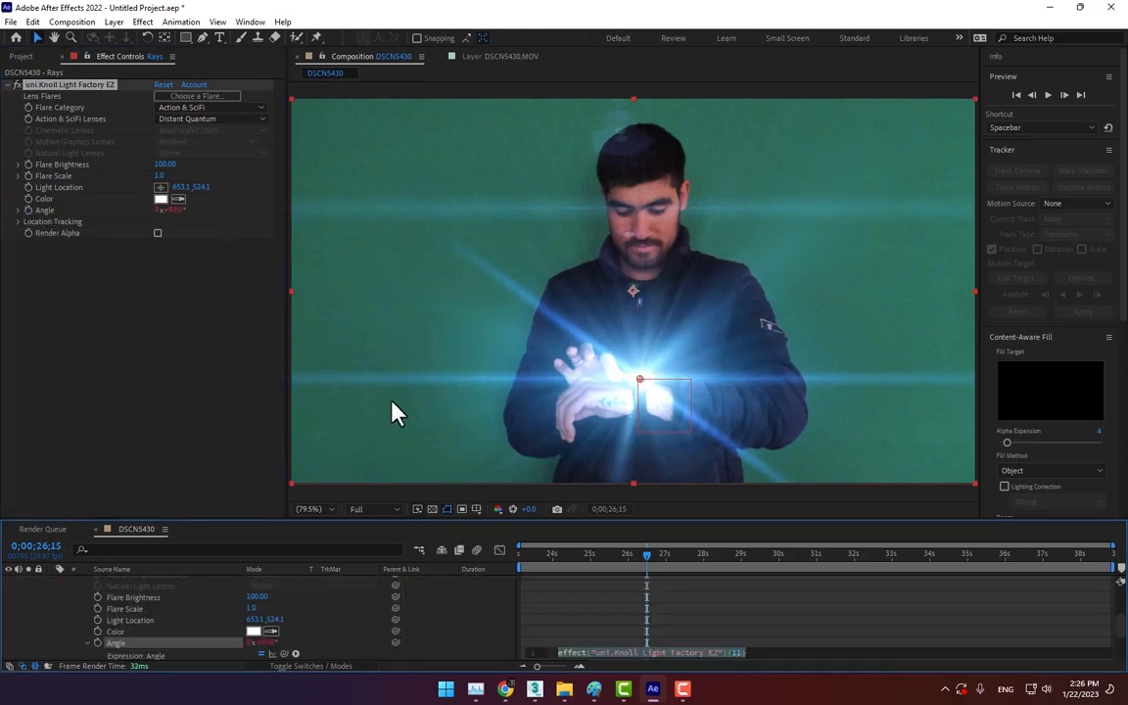
pyautogui.write('time')
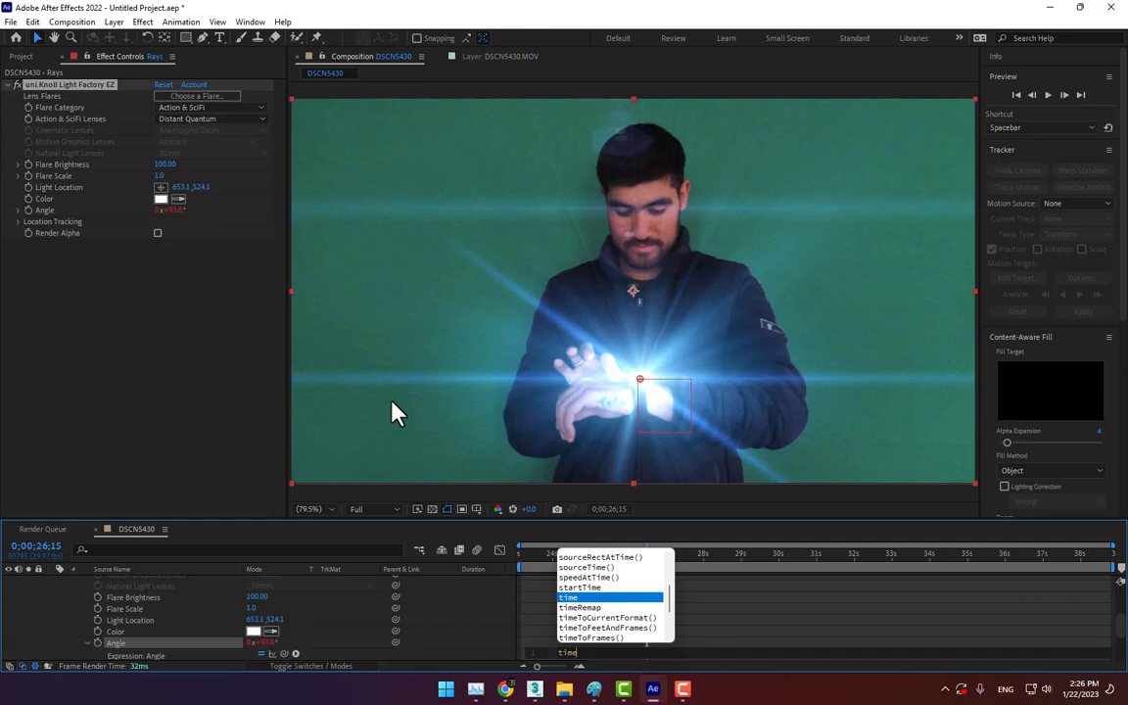
pyautogui.write('*')
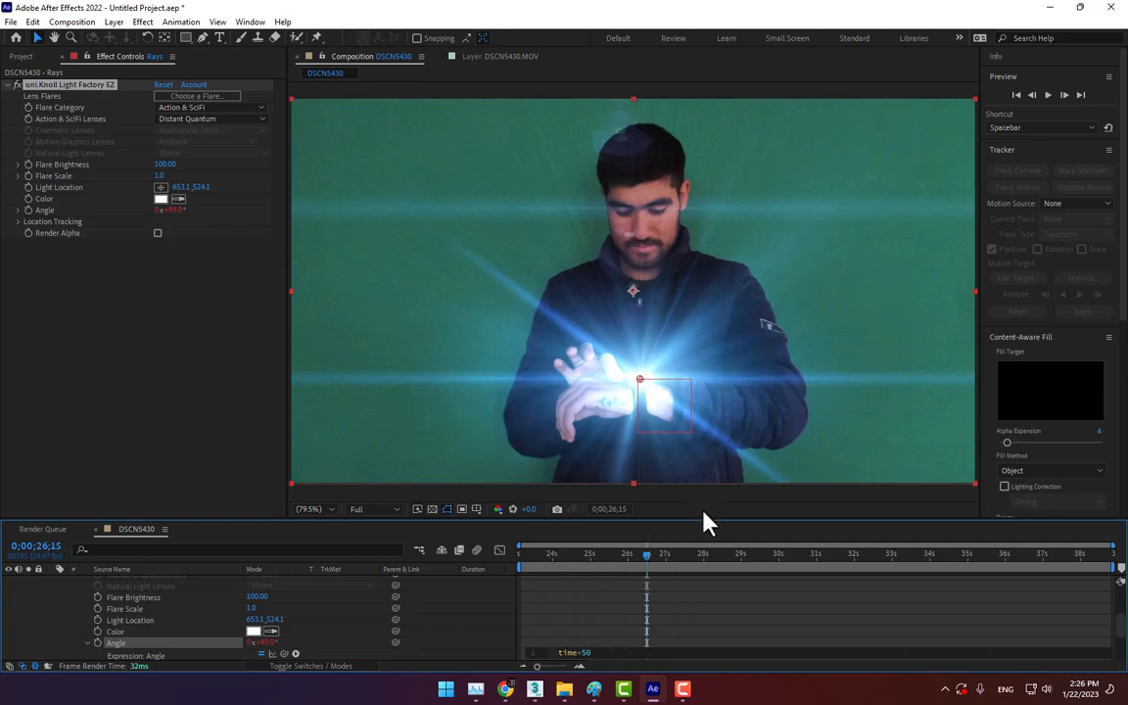
pyautogui.moveTo(650, 576); pyautogui.dragTo(682, 588)
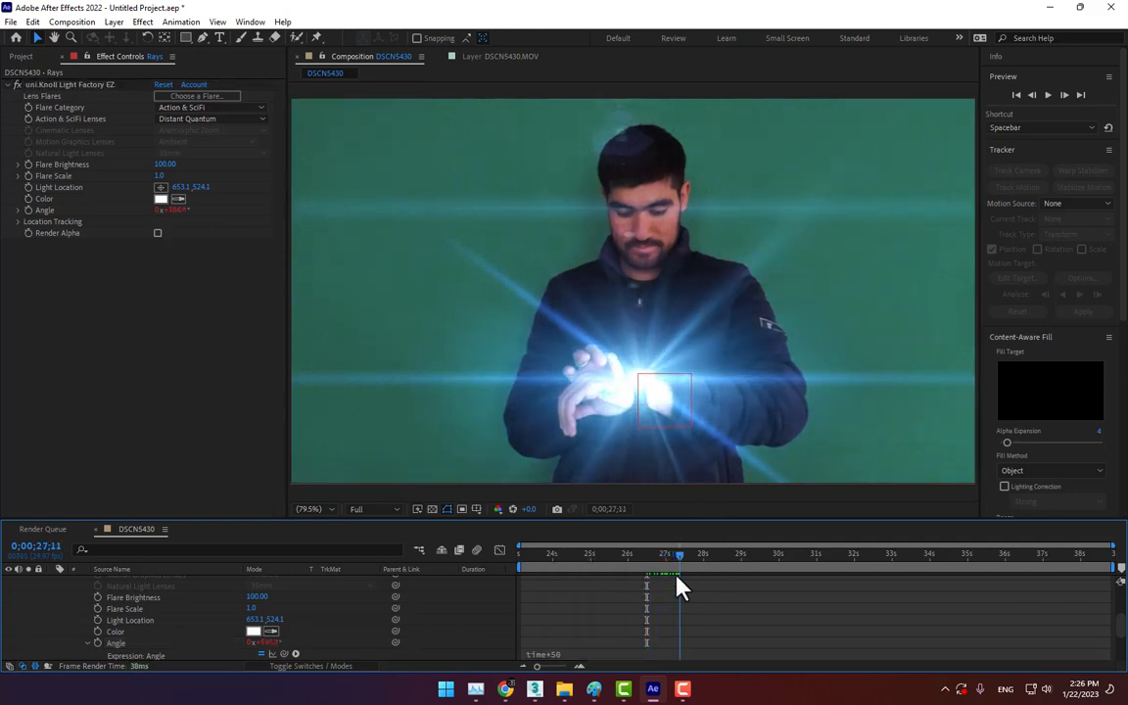
# Slow the flare's rotation by changing the angle expression to time*5 and preview it up to 0;00;27;22
pyautogui.click(561, 653)
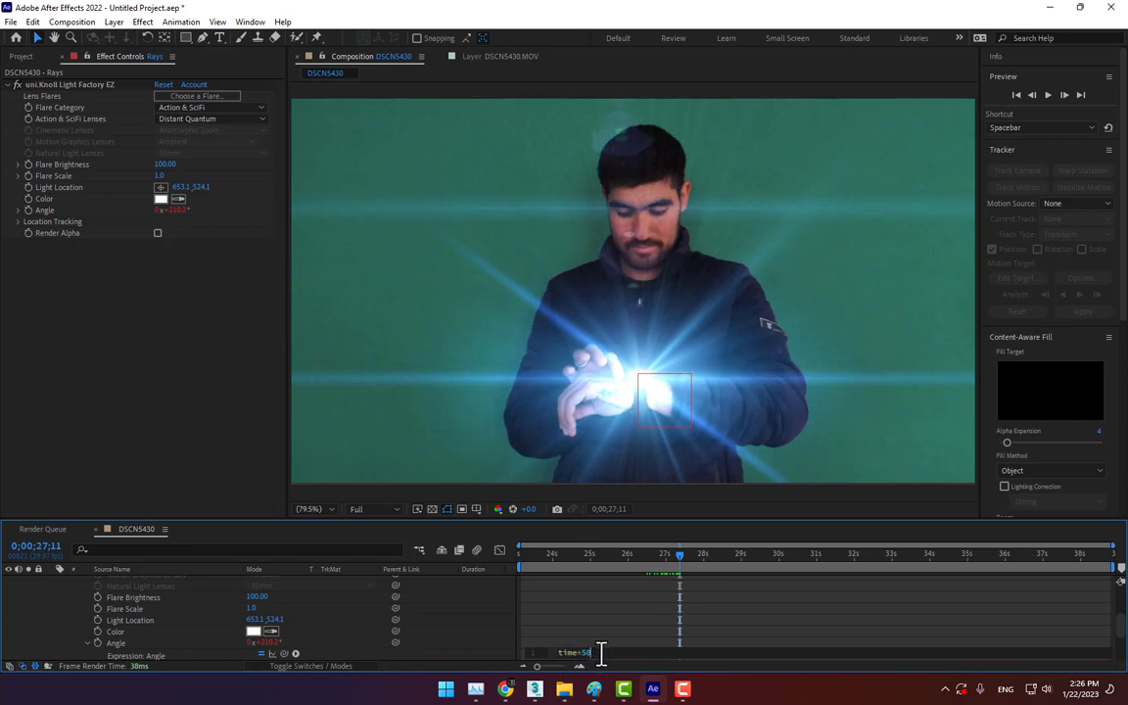
pyautogui.press('BackSpace')
pyautogui.click(619, 584)
pyautogui.moveTo(639, 558); pyautogui.dragTo(696, 585)
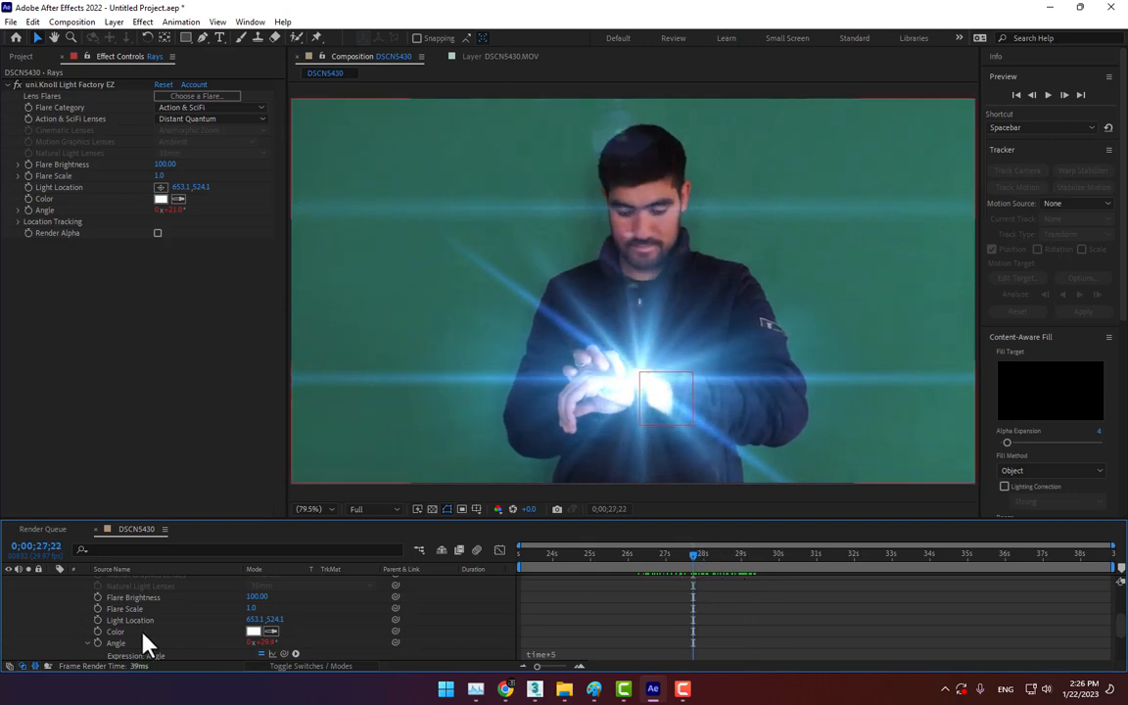
# Pre-compose the Rays layer as "Rays" with all attributes moved into it, and set the resulting layer's blending mode to Add
pyautogui.scroll(5, 138, 619)
pyautogui.click(53, 581)
pyautogui.rightClick(116, 584)
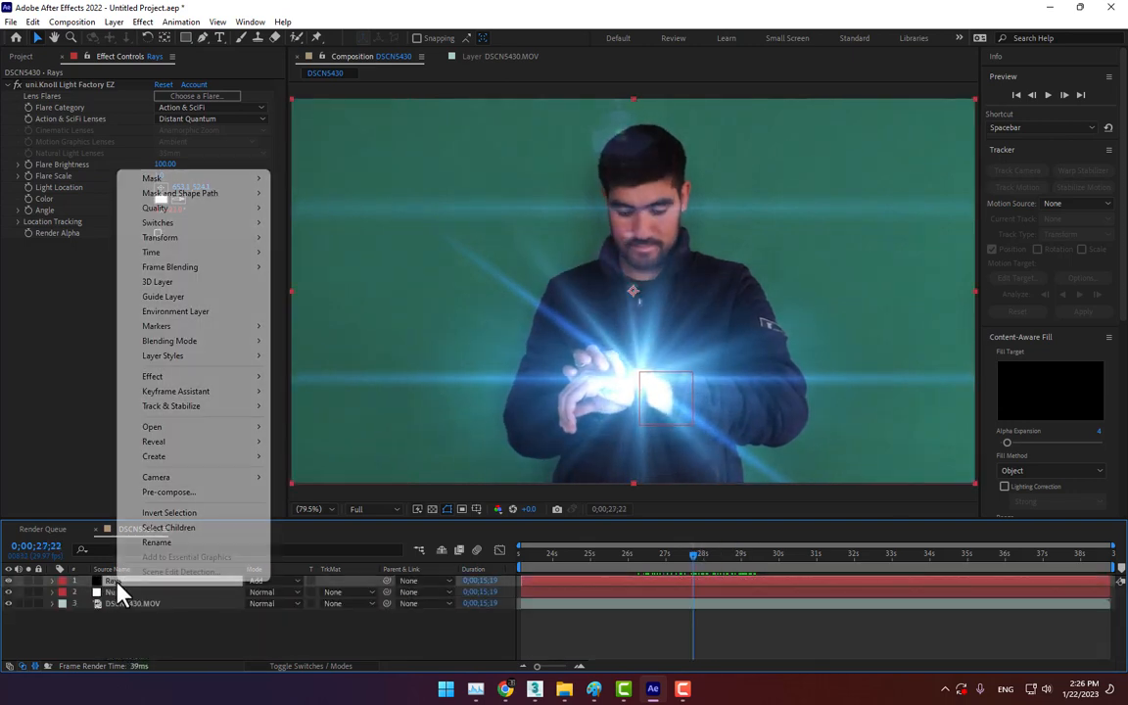
pyautogui.click(172, 493)
pyautogui.click(725, 480)
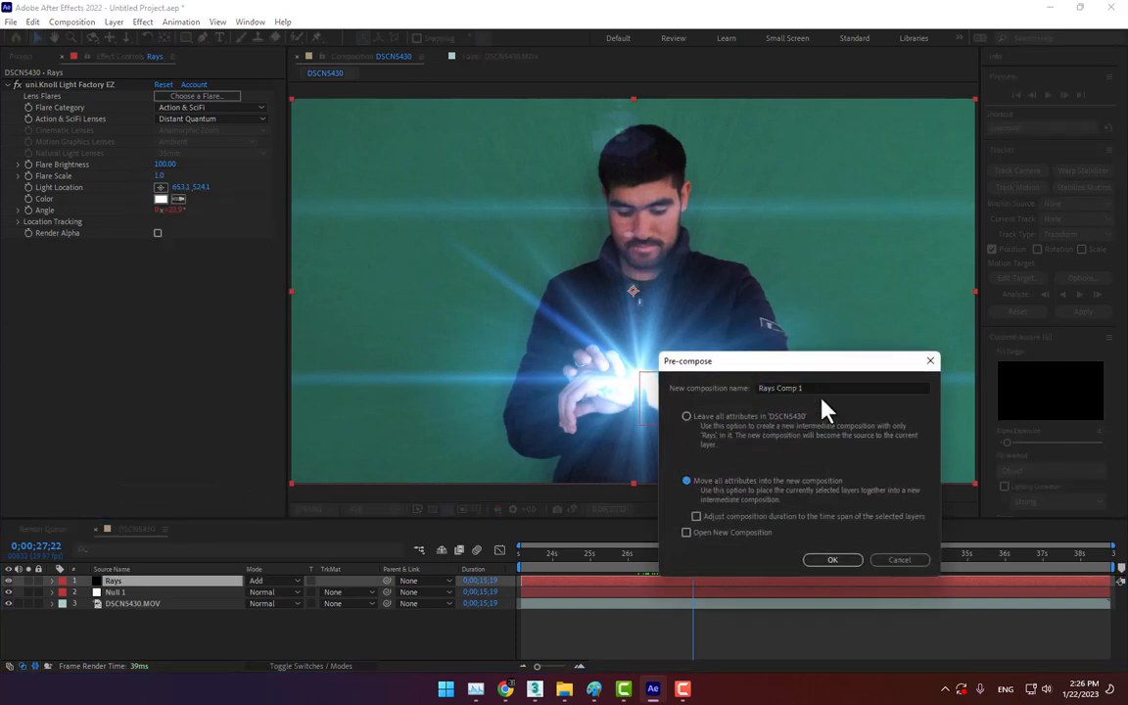
pyautogui.moveTo(804, 388); pyautogui.dragTo(788, 386)
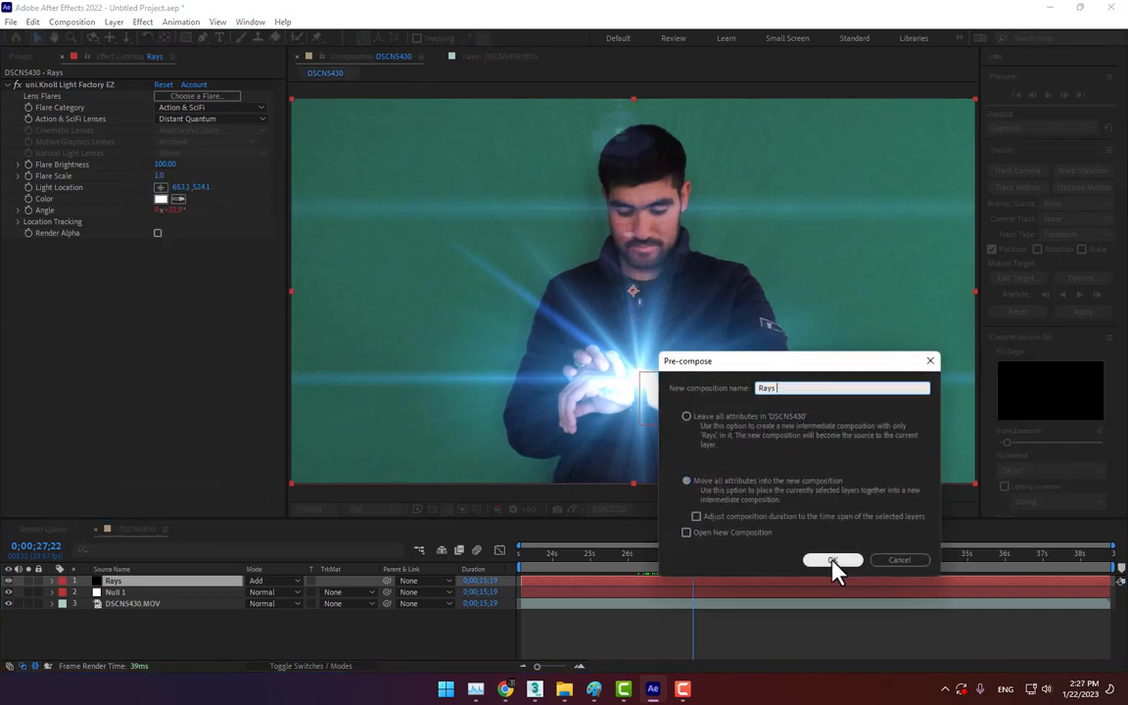
pyautogui.click(832, 561)
pyautogui.click(284, 581)
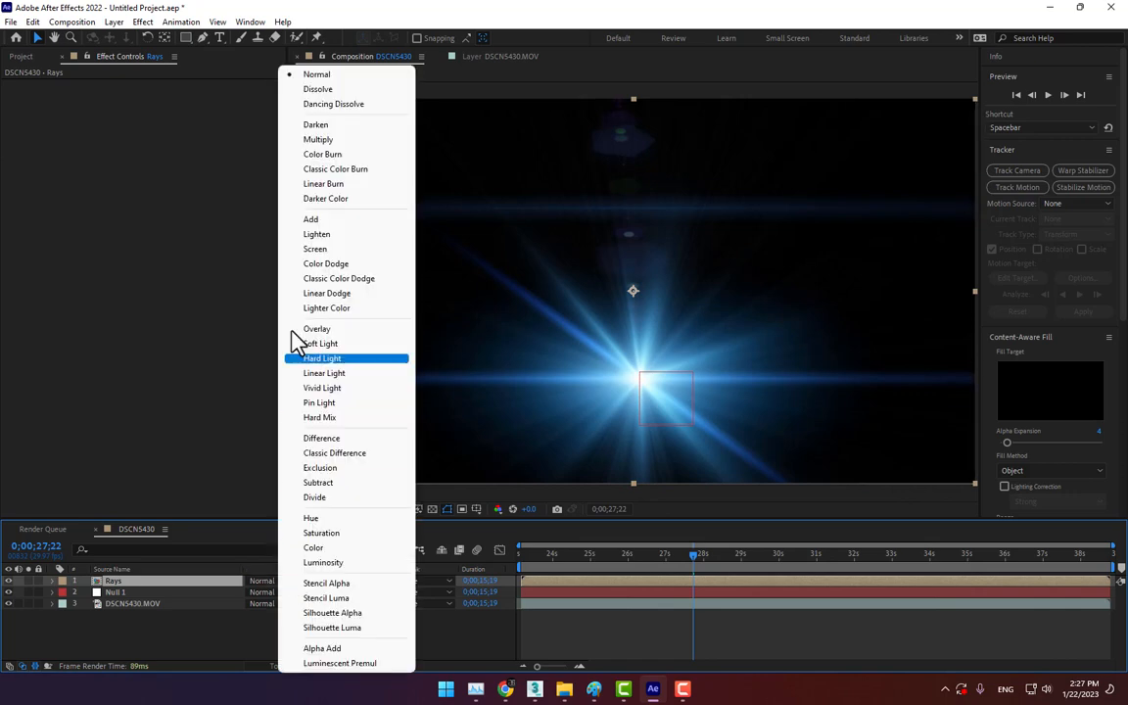
pyautogui.click(307, 221)
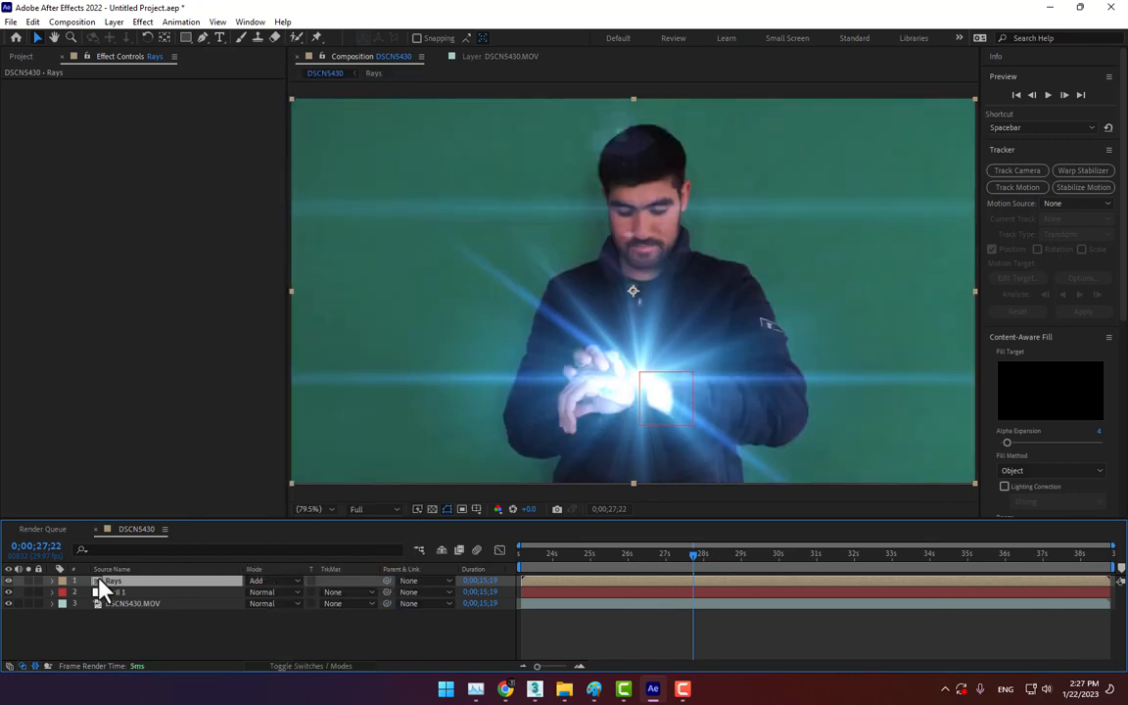
# Lower the Rays layer's opacity to 37% and draw a pen mask from the watch's top edge around the area below it, past the frame
pyautogui.press('t')
pyautogui.moveTo(254, 594); pyautogui.dragTo(217, 596)
pyautogui.click(202, 37)
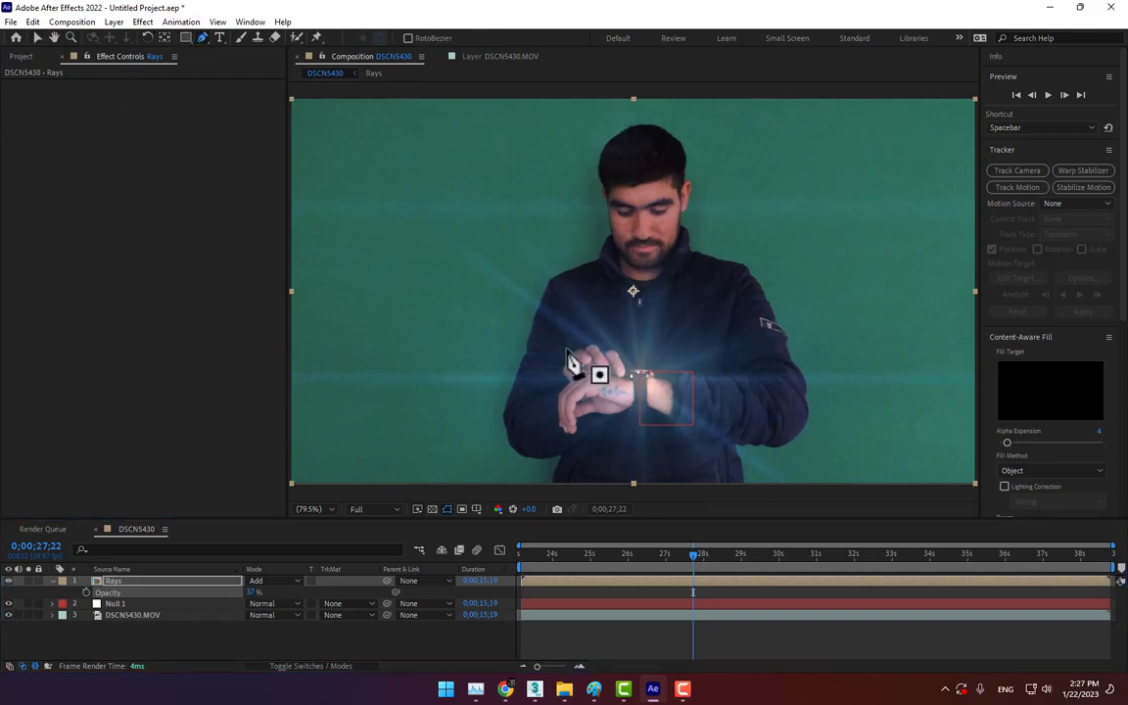
pyautogui.click(637, 378)
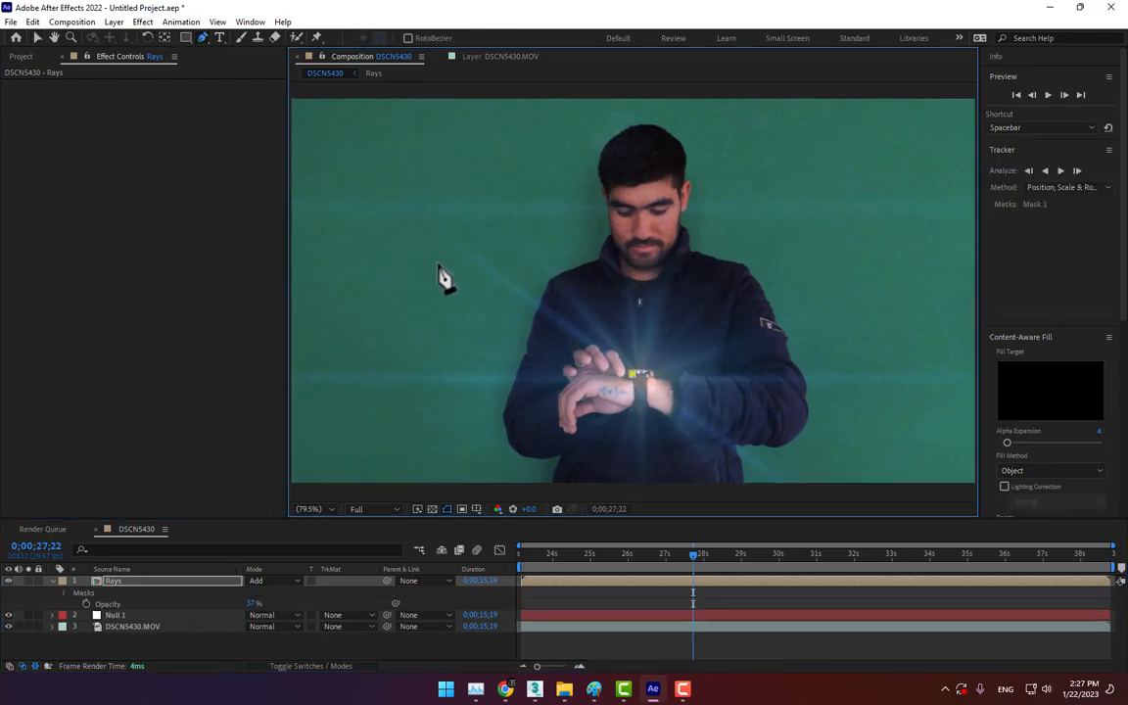
pyautogui.click(384, 230)
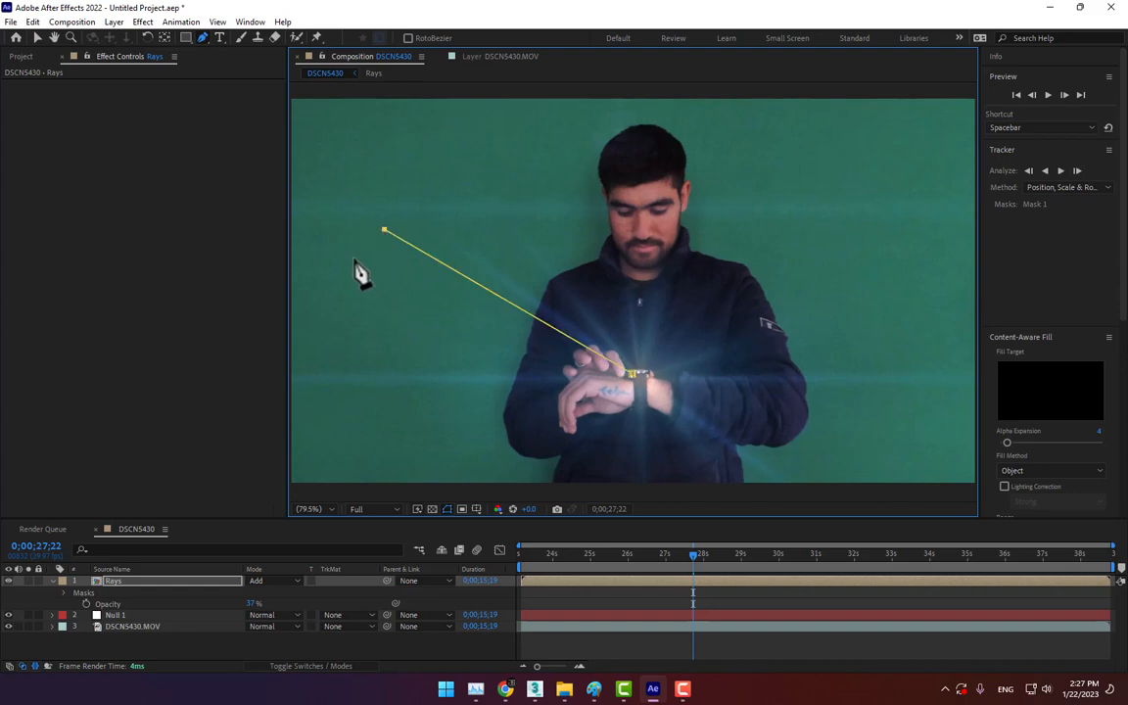
pyautogui.click(301, 354)
pyautogui.moveTo(340, 460); pyautogui.dragTo(393, 461)
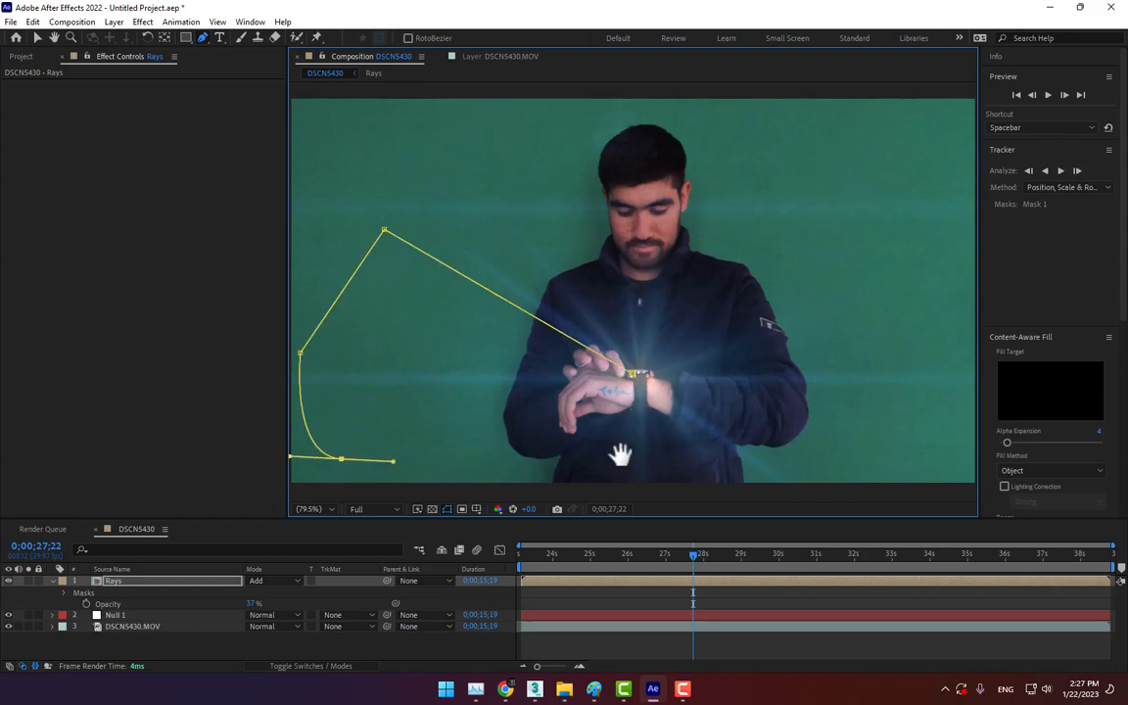
pyautogui.moveTo(622, 455); pyautogui.dragTo(613, 290)
pyautogui.click(568, 422)
pyautogui.click(878, 410)
pyautogui.moveTo(869, 332); pyautogui.dragTo(640, 494)
pyautogui.click(800, 410)
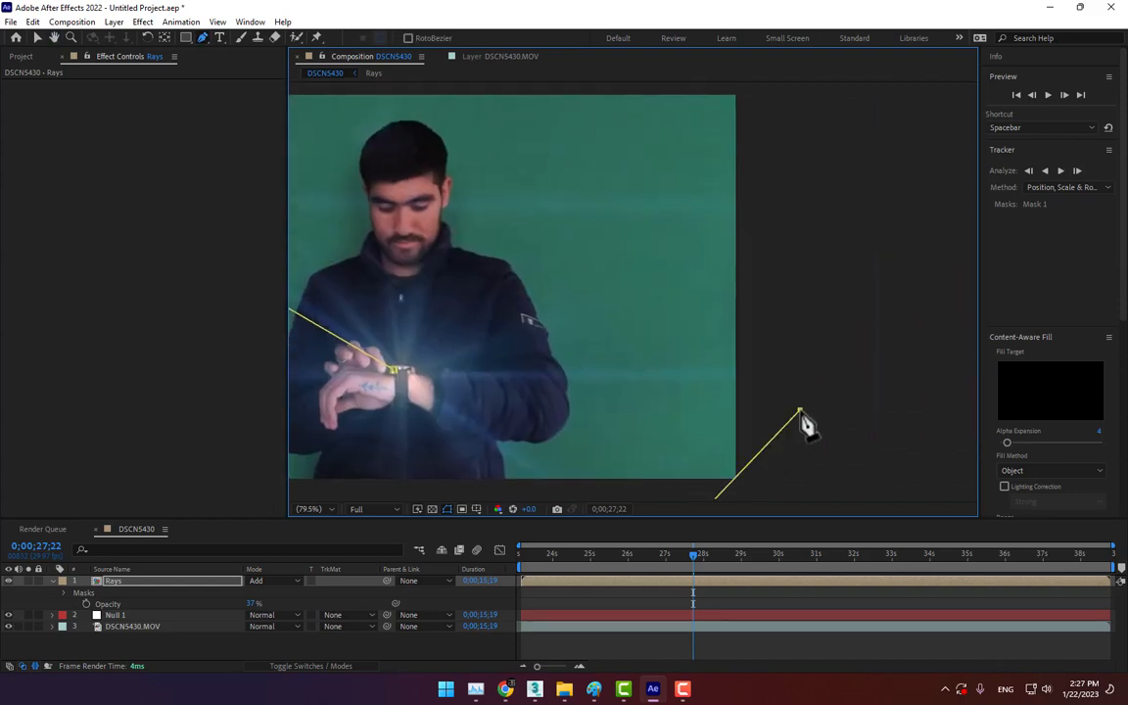
pyautogui.click(753, 173)
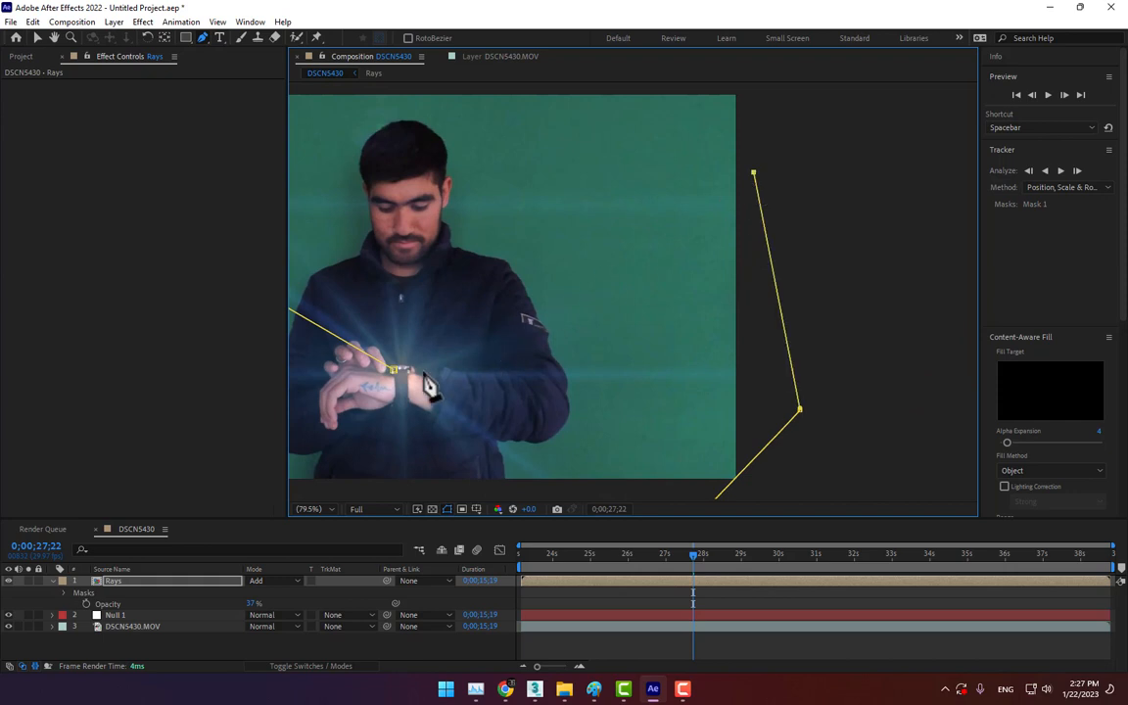
pyautogui.click(411, 371)
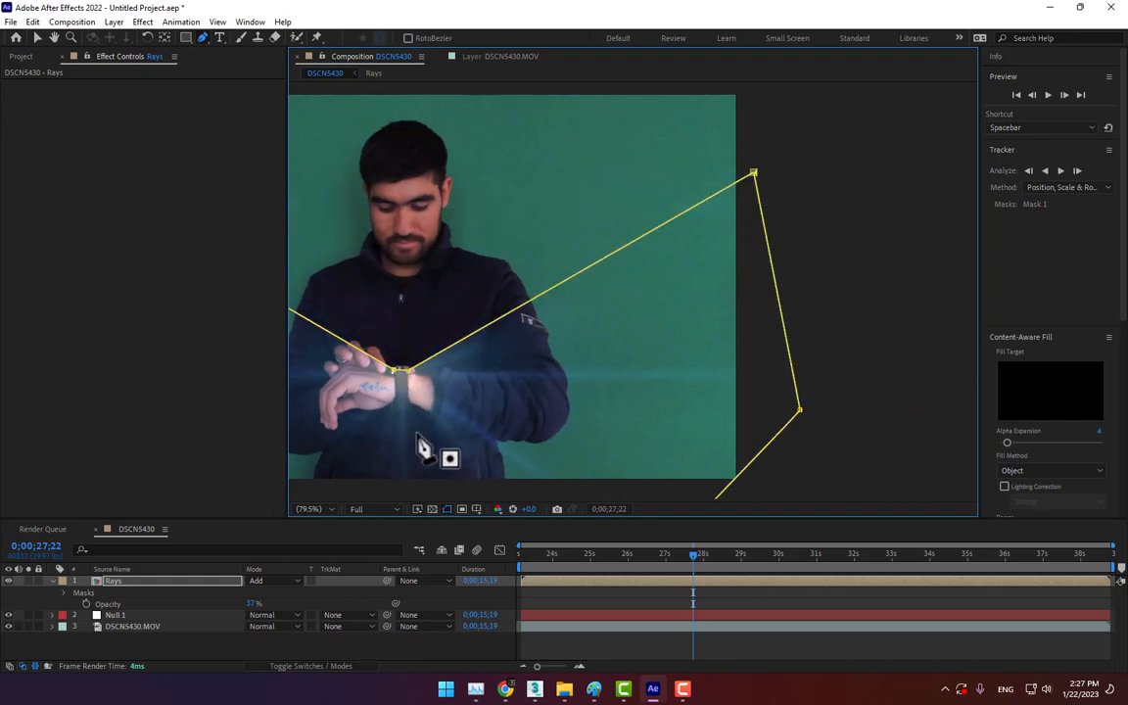
# Complete the mask by moving its two lower corner points outward beyond the frame, and invert Mask 1
pyautogui.scroll(1, 428, 453)
pyautogui.scroll(-4, 599, 360)
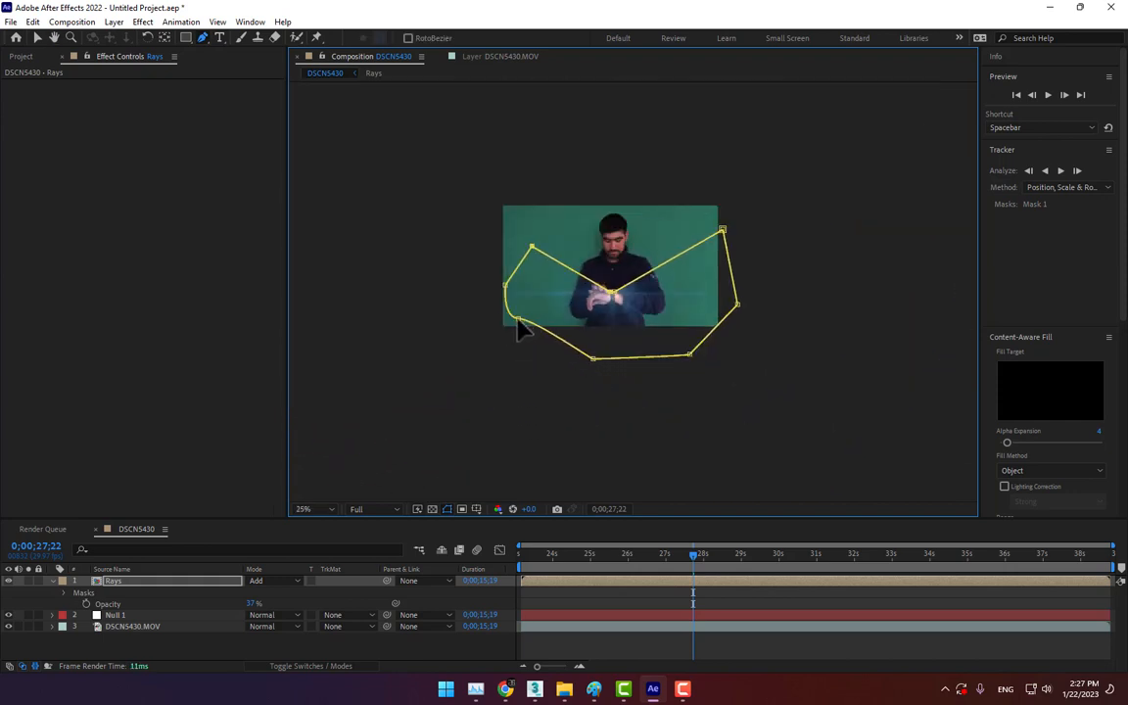
pyautogui.moveTo(517, 322); pyautogui.dragTo(496, 336)
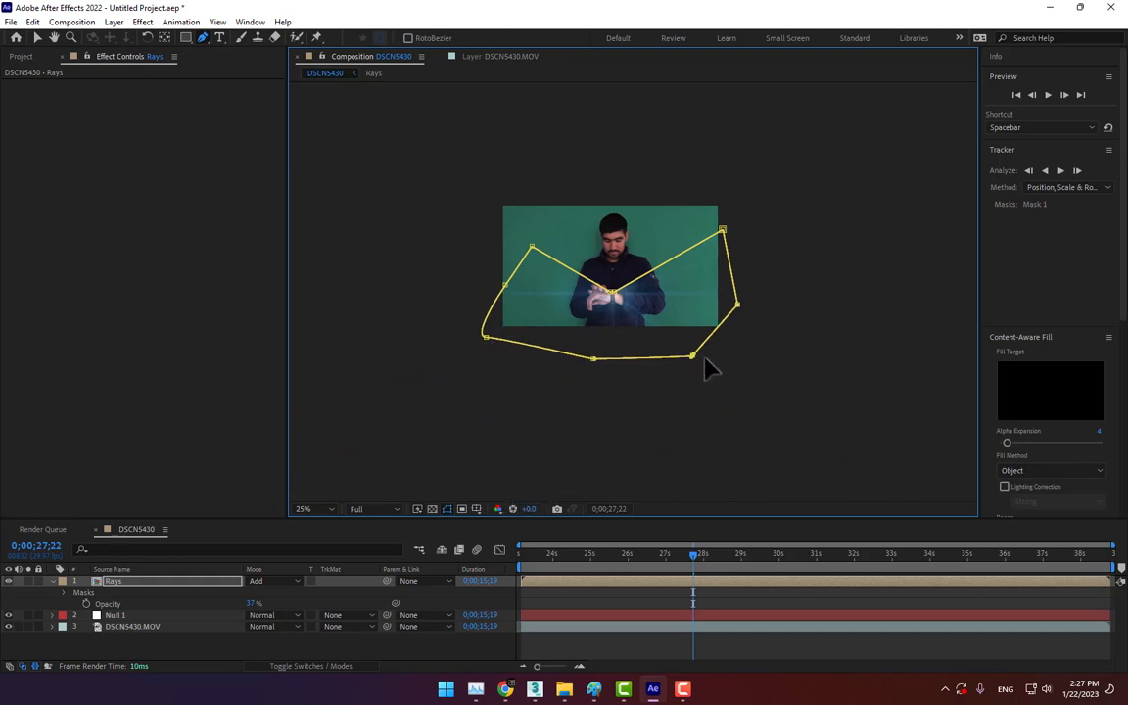
pyautogui.moveTo(692, 356); pyautogui.dragTo(711, 359)
pyautogui.press('m')
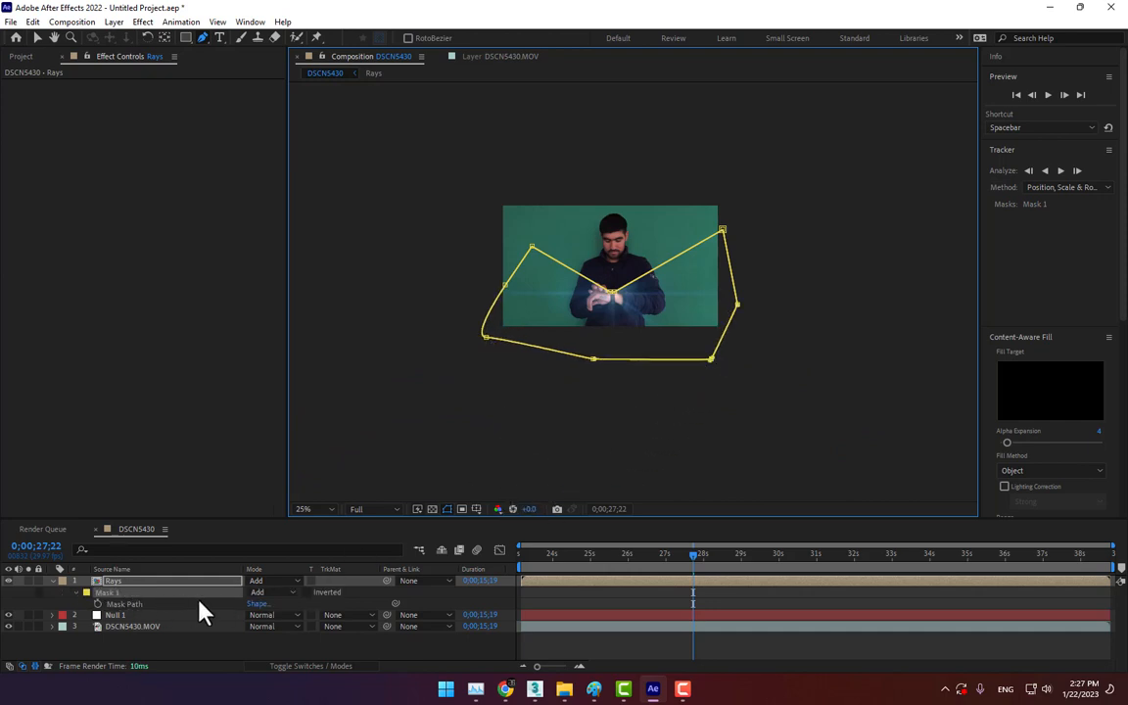
pyautogui.click(308, 593)
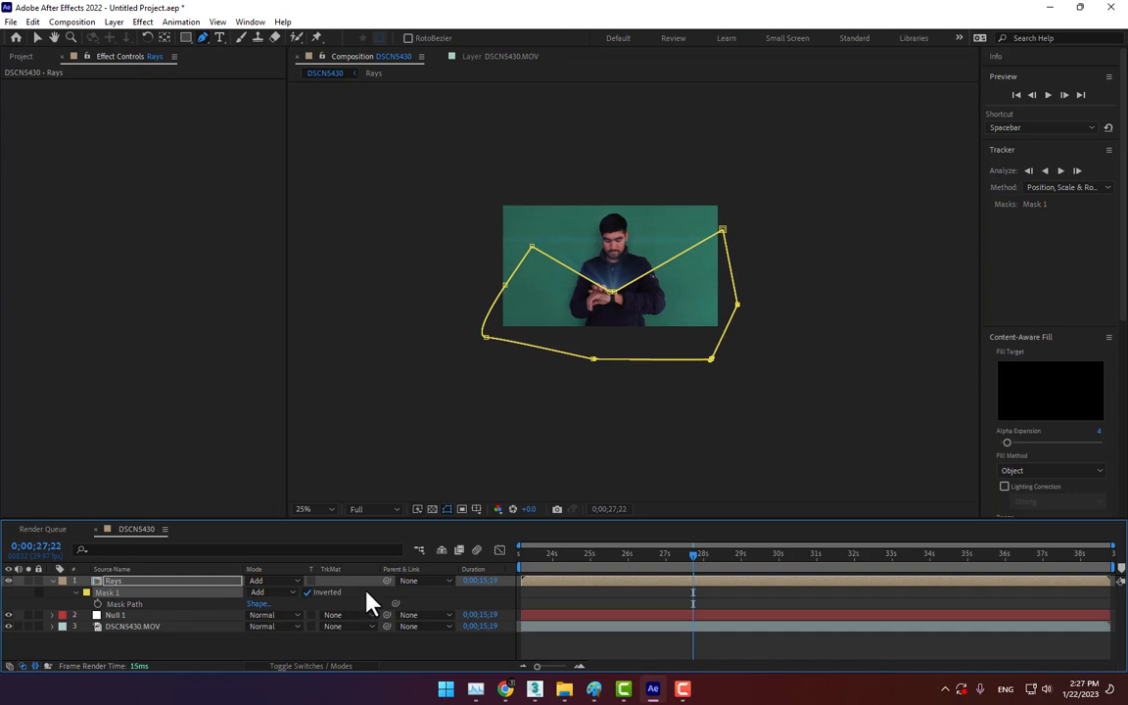
# Move the Rays layer's anchor point onto the wristwatch and parent the layer to Null 1
pyautogui.press('.')
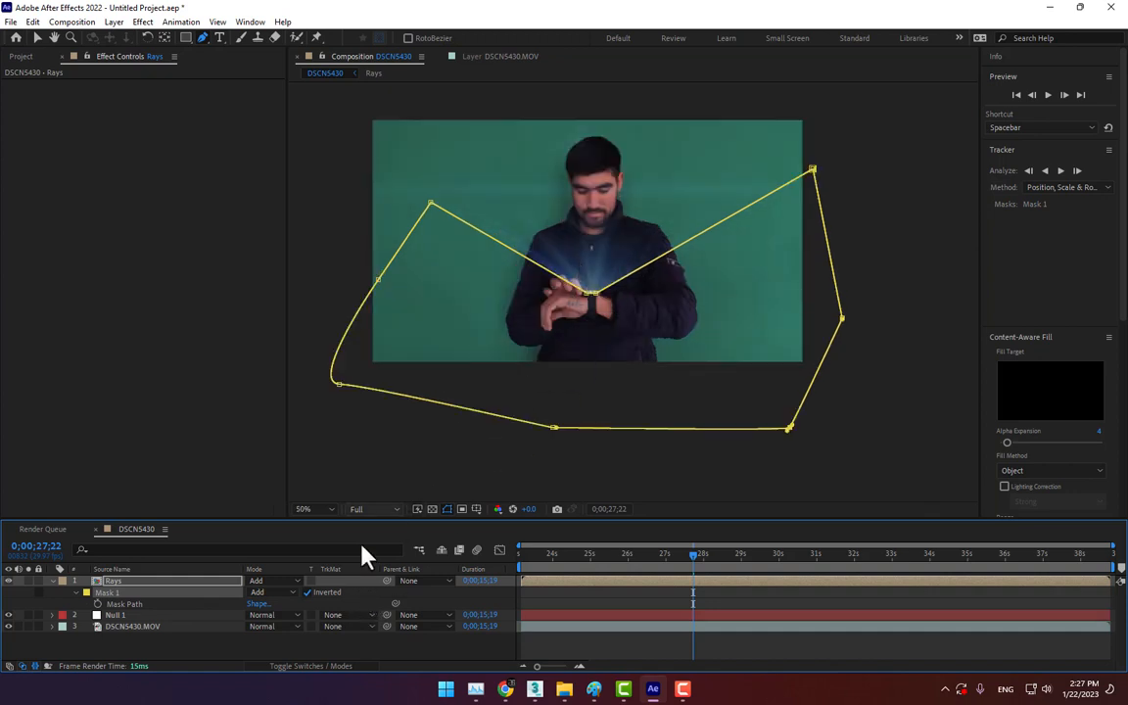
pyautogui.click(157, 581)
pyautogui.click(164, 38)
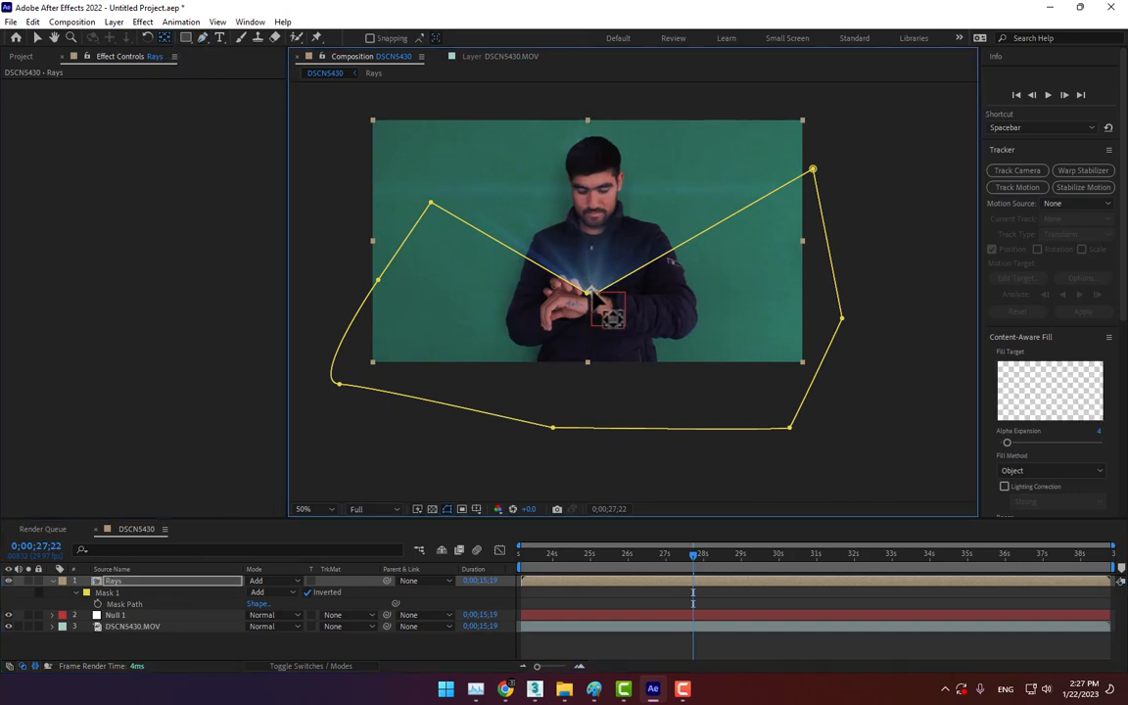
pyautogui.moveTo(388, 582); pyautogui.dragTo(123, 616)
pyautogui.click(333, 651)
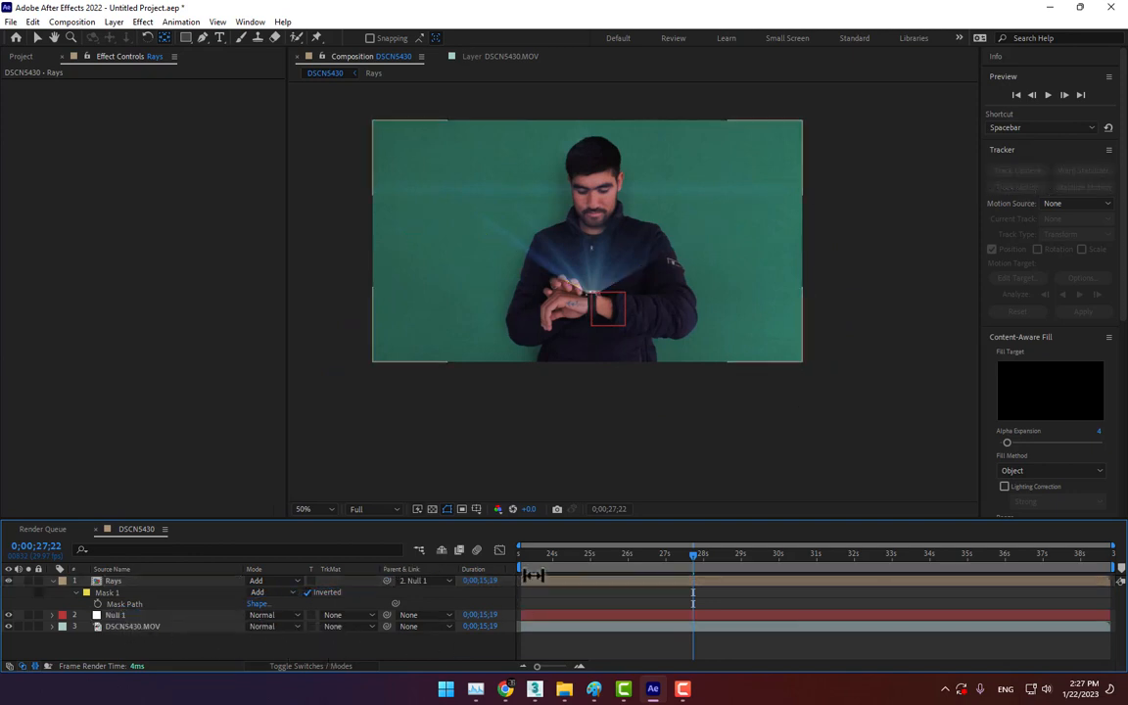
# Set the feather of Mask 1 on the Rays layer to 37 pixels
pyautogui.click(181, 580)
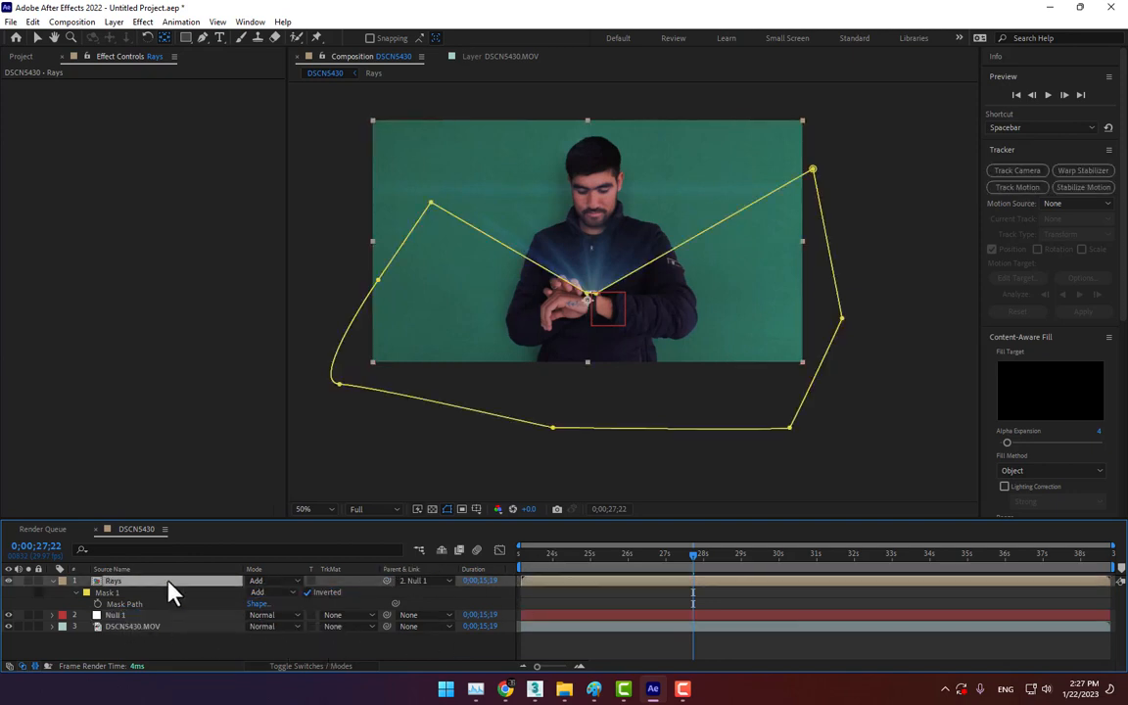
pyautogui.press('m')
pyautogui.press('m')
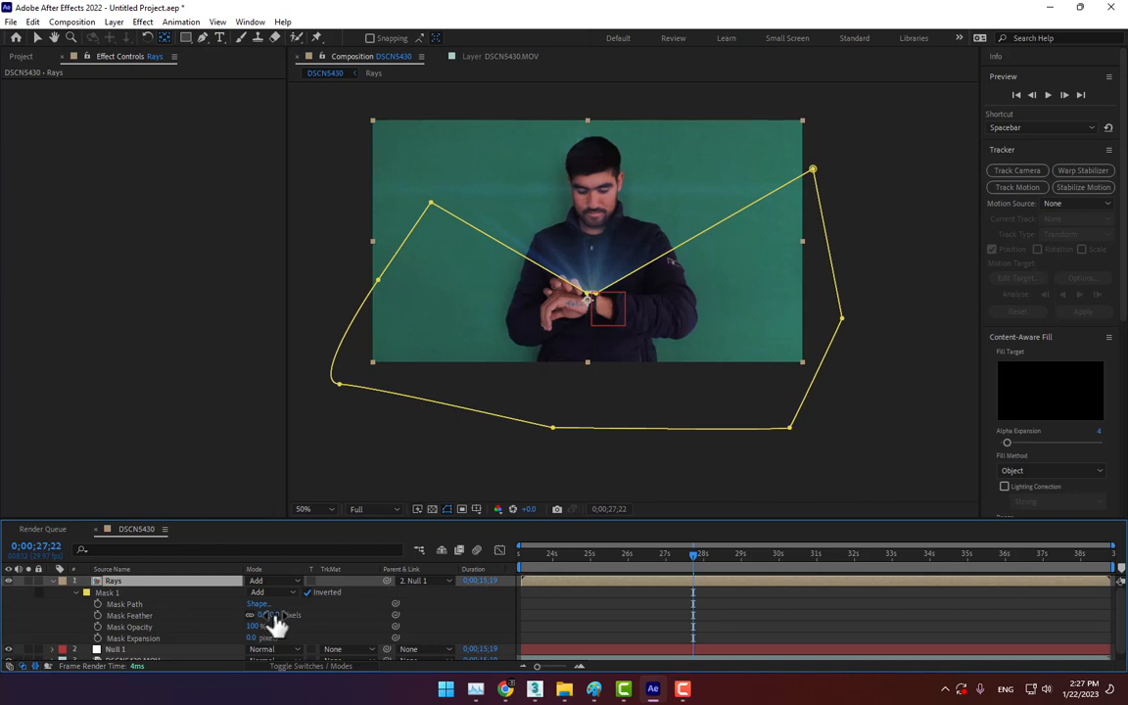
pyautogui.moveTo(273, 619)
pyautogui.mouseDown()
pyautogui.moveTo(313, 615)
pyautogui.moveTo(294, 618)
pyautogui.mouseUp()
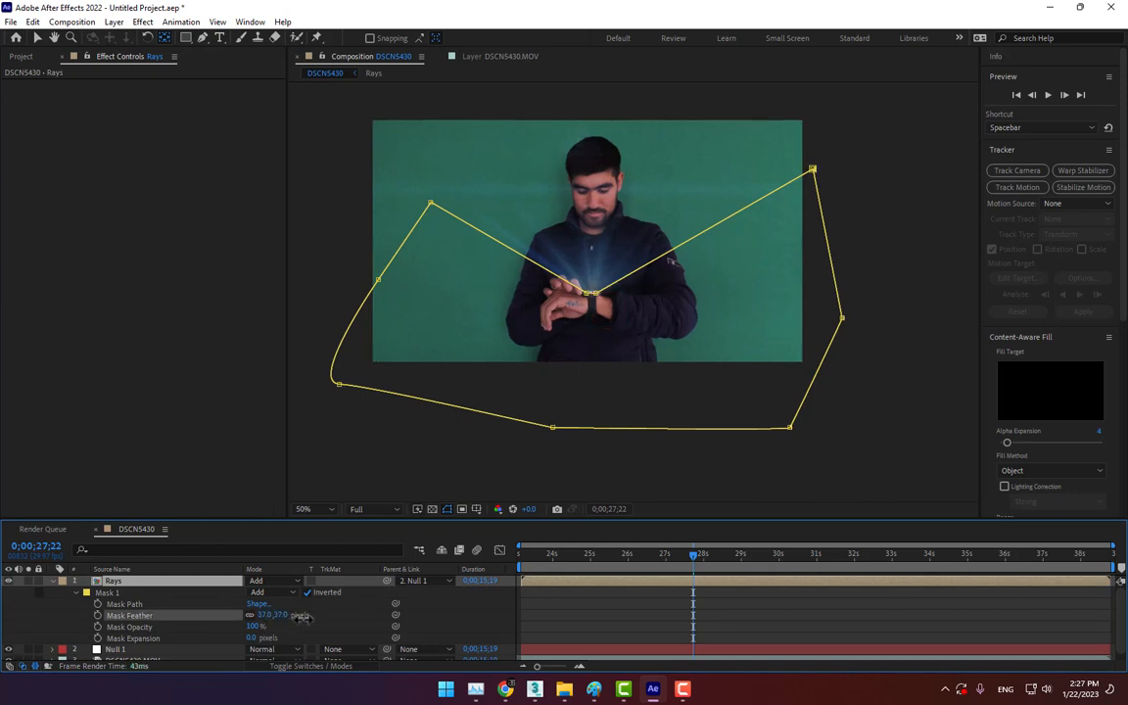
pyautogui.click(458, 627)
# Set the Rays layer's opacity to 100% and look inside the Rays composition before returning to DSCN5430
pyautogui.click(186, 583)
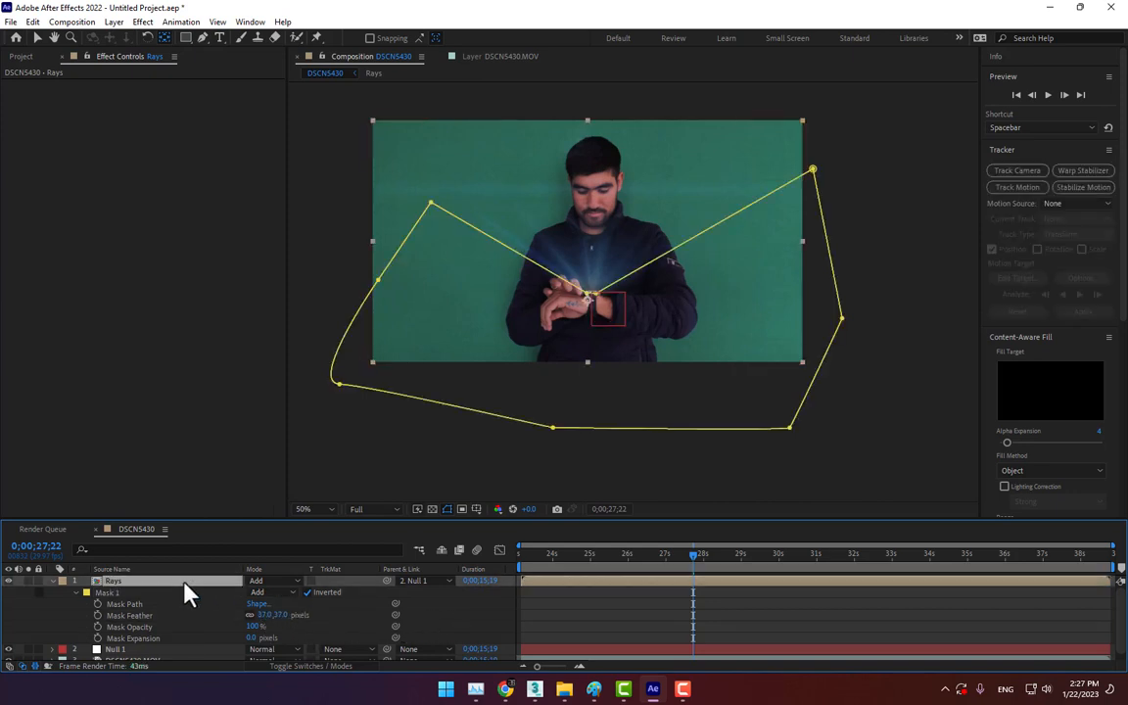
pyautogui.press('t')
pyautogui.click(253, 594)
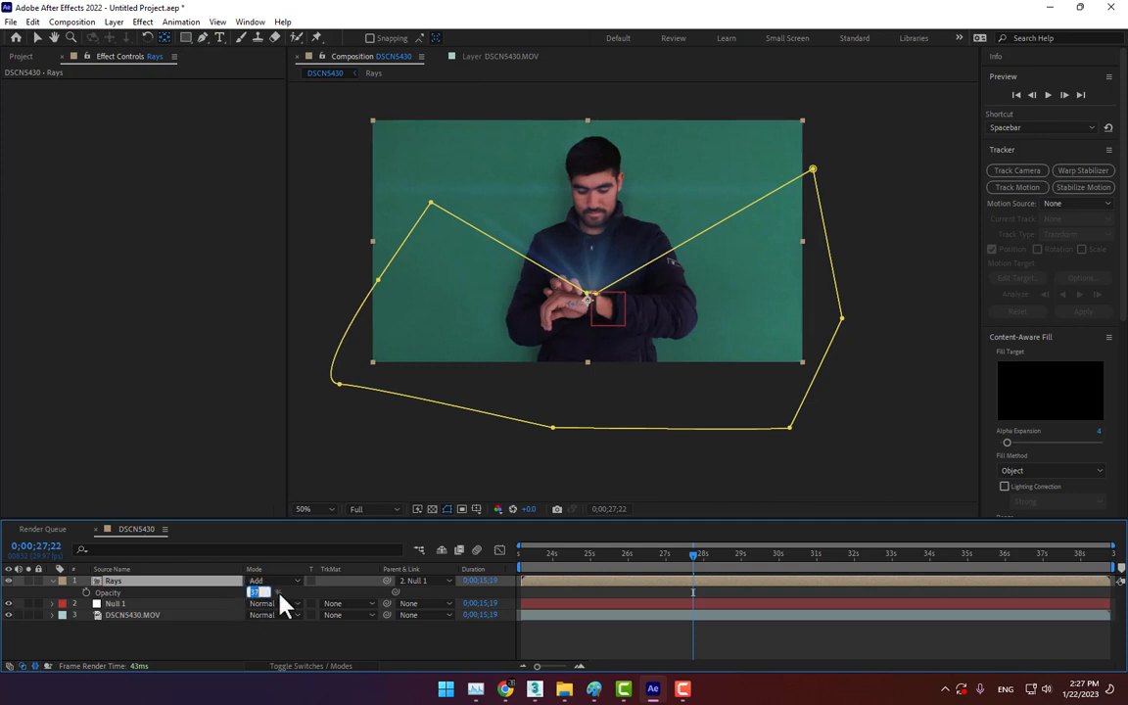
pyautogui.write('100')
pyautogui.press('Return')
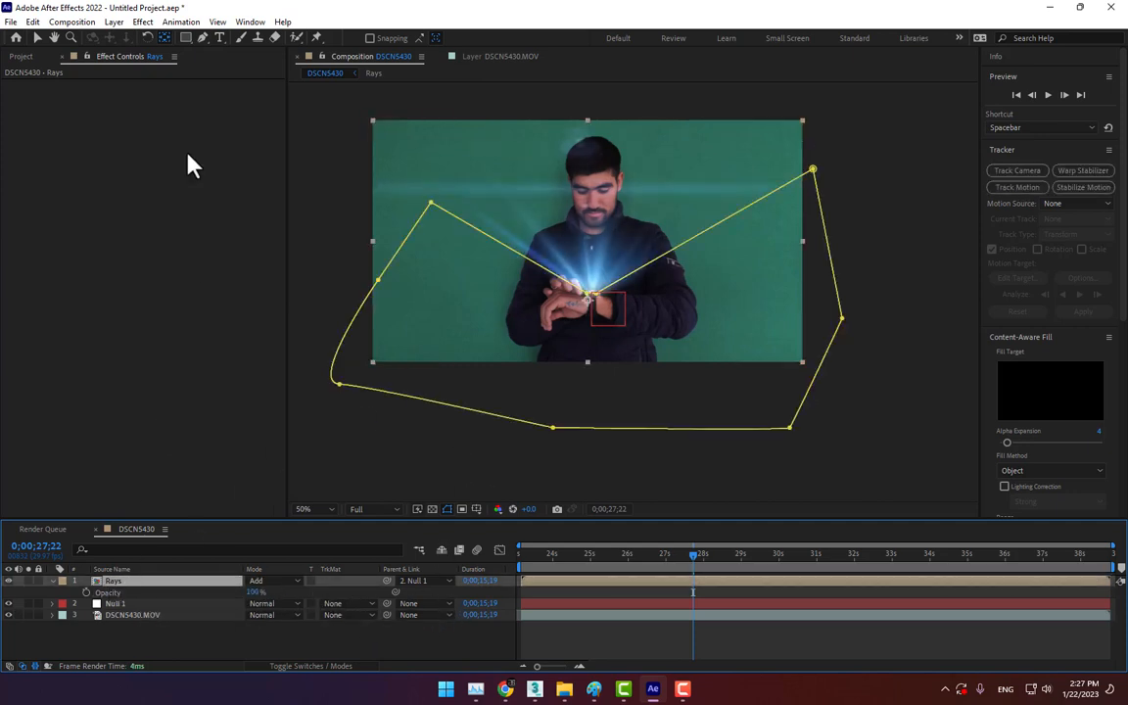
pyautogui.doubleClick(126, 581)
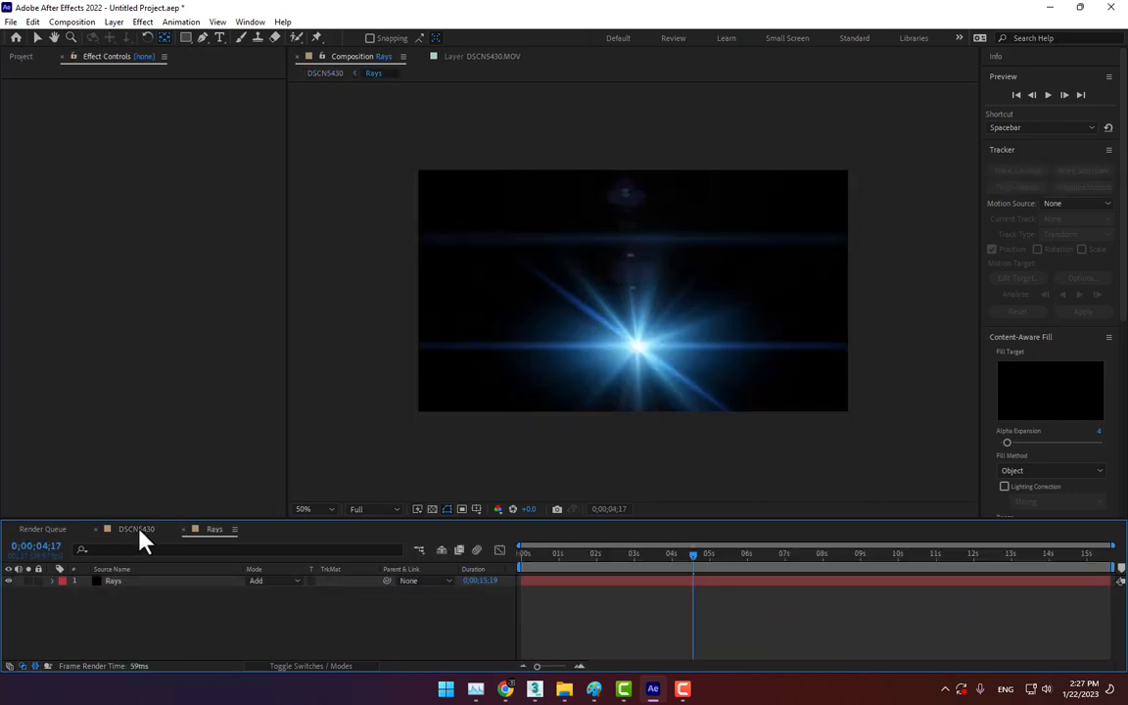
pyautogui.click(137, 530)
# Keyframe the Rays layer's opacity from 0% at 0;00;26;26 to 100% between 28 and 29 seconds
pyautogui.moveTo(599, 563); pyautogui.dragTo(661, 589)
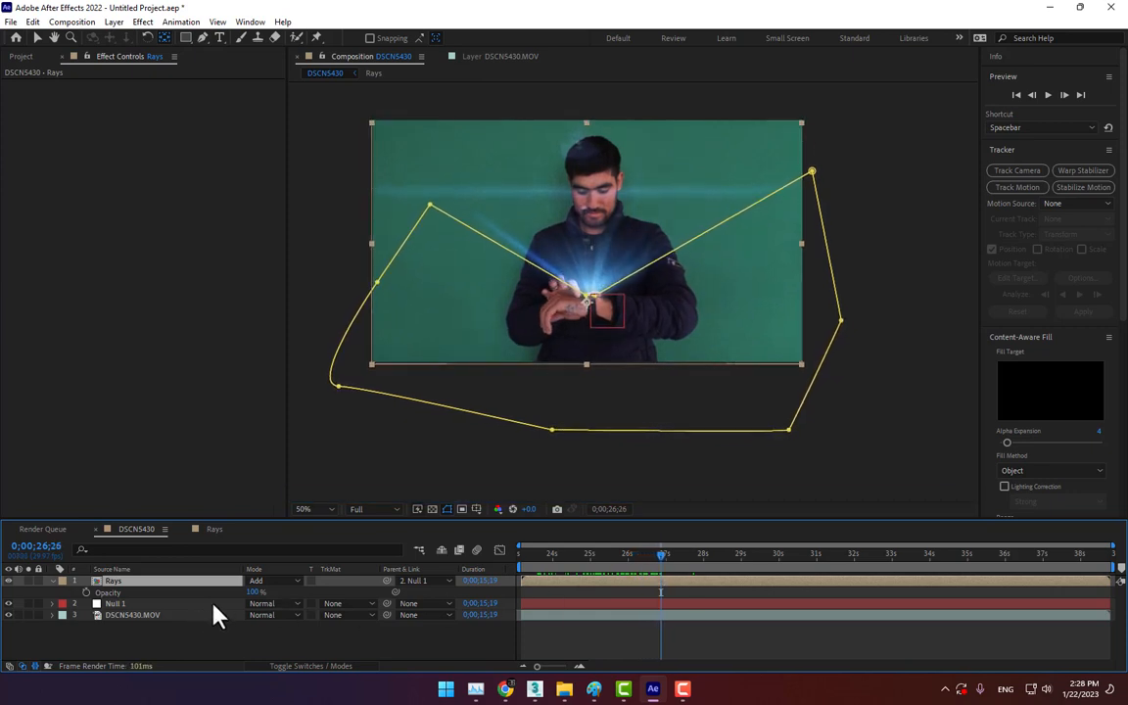
pyautogui.moveTo(255, 595); pyautogui.dragTo(93, 604)
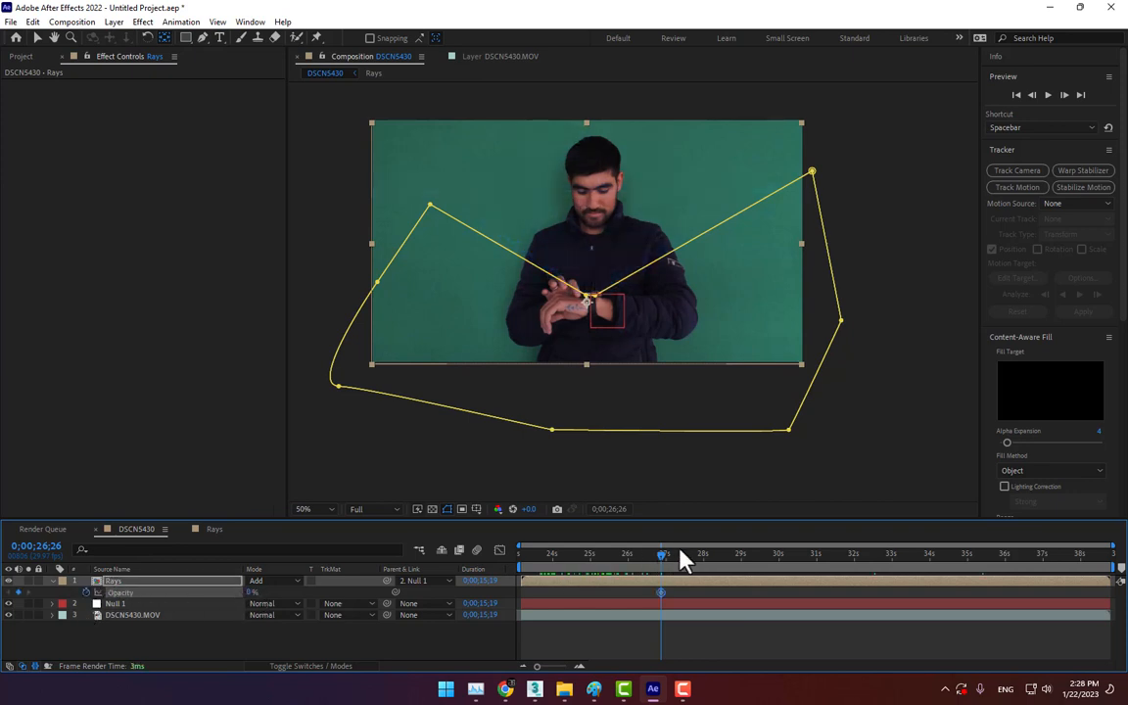
pyautogui.moveTo(663, 566); pyautogui.dragTo(732, 576)
pyautogui.moveTo(252, 595); pyautogui.dragTo(460, 627)
# Preview the flare's fade-in on the watch from 0;00;24;20 up to 0;00;29;25
pyautogui.click(578, 558)
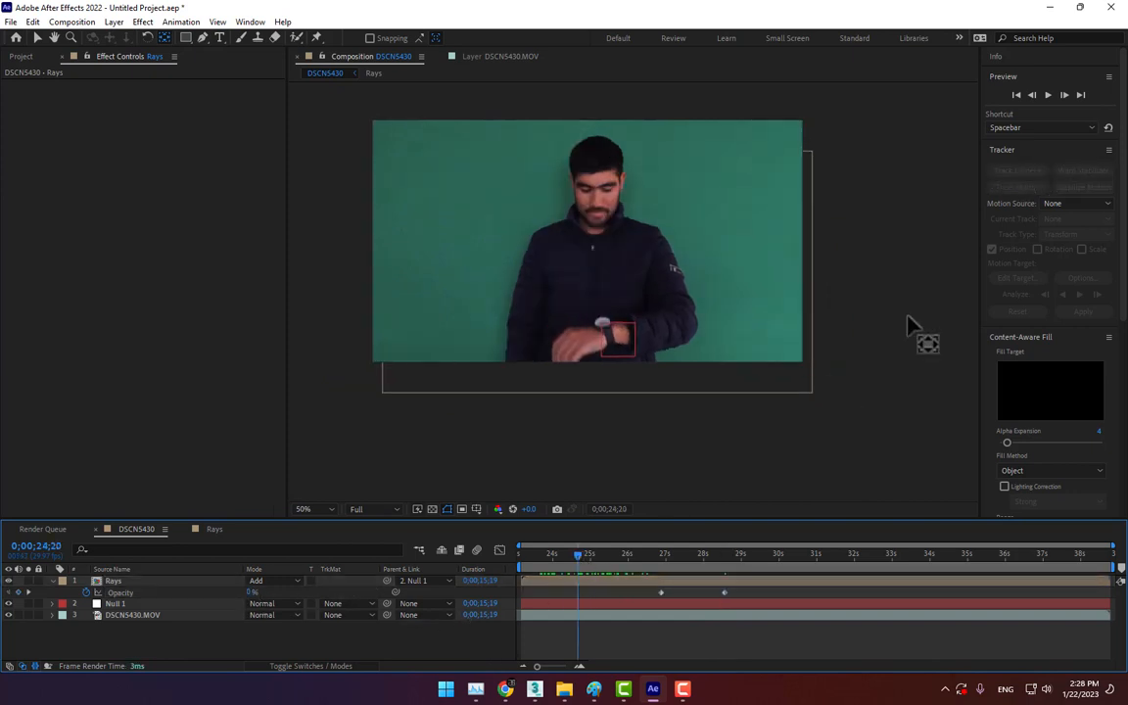
pyautogui.click(1048, 95)
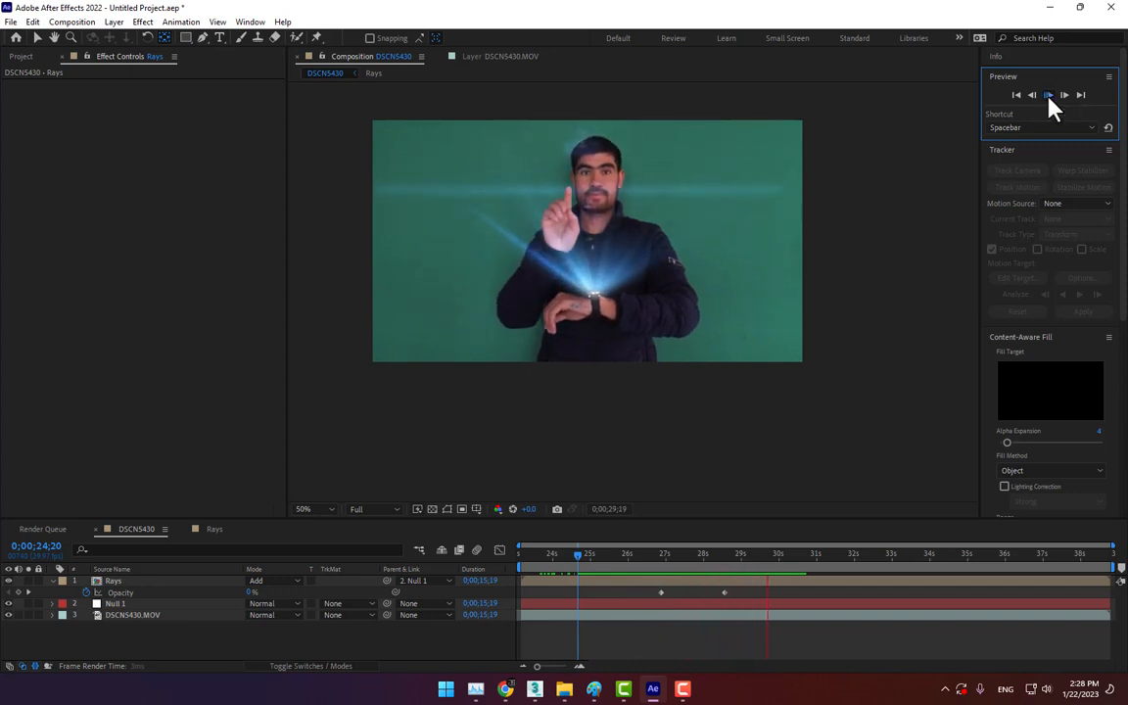
pyautogui.click(1049, 96)
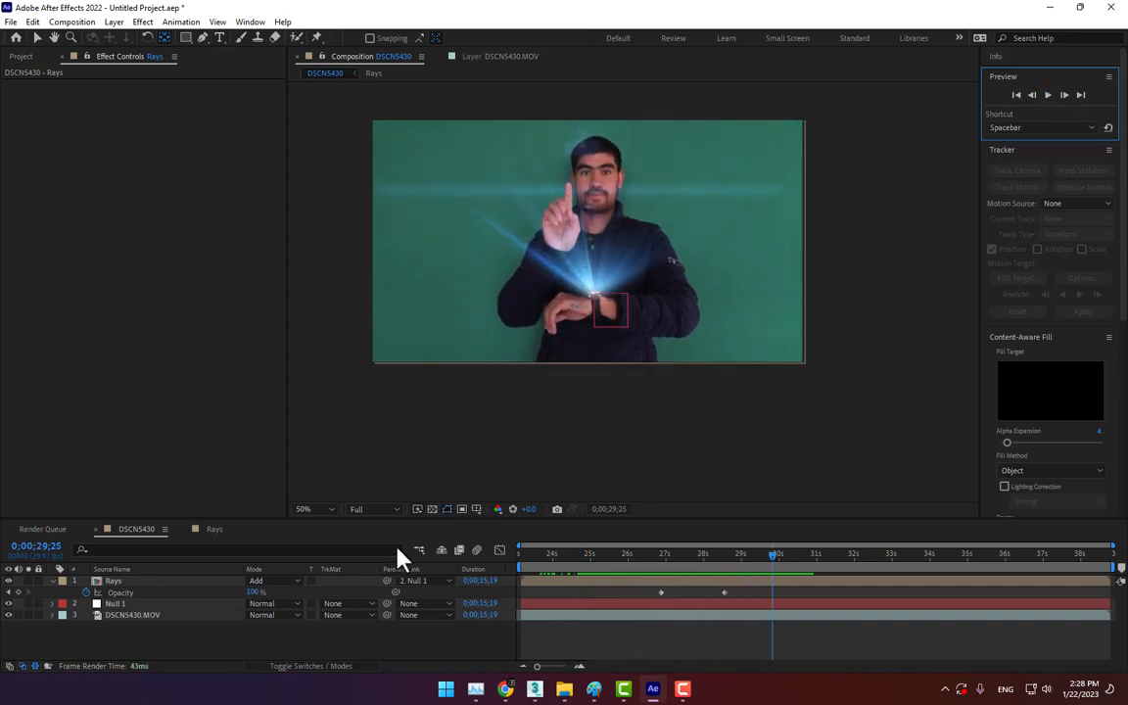
# Fit the DSCN5430 composition to the viewer, up to 100% magnification
pyautogui.press('h')
pyautogui.moveTo(620, 262); pyautogui.dragTo(641, 333)
pyautogui.press('v')
pyautogui.click(305, 509)
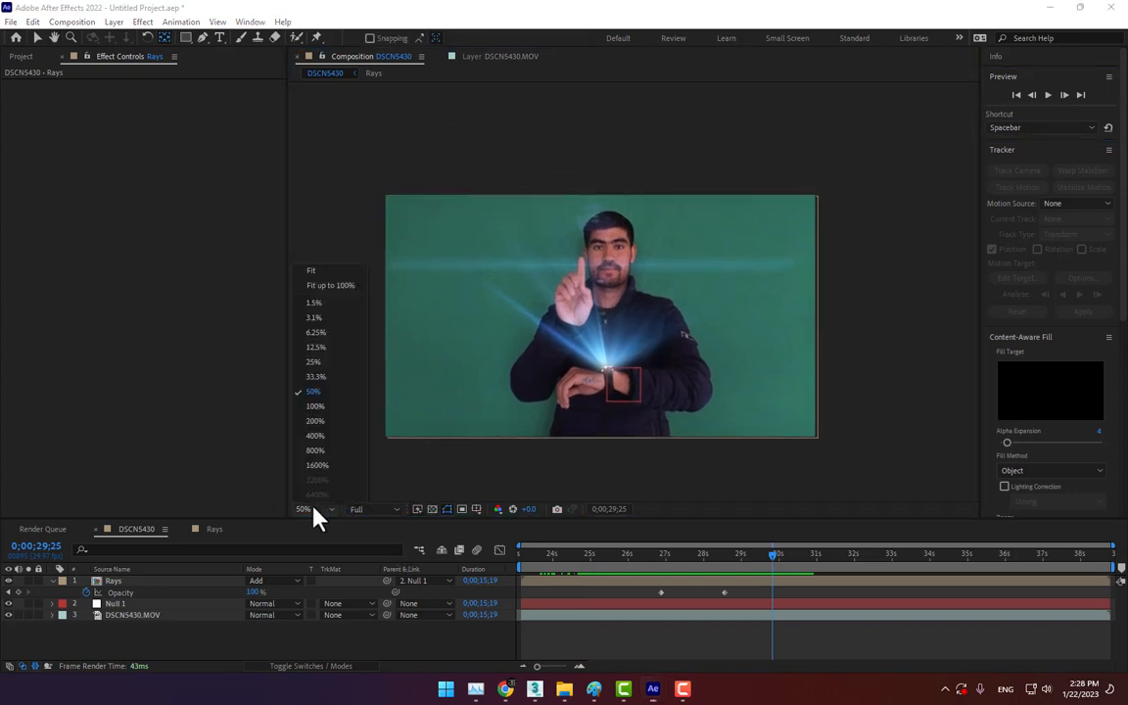
pyautogui.click(343, 283)
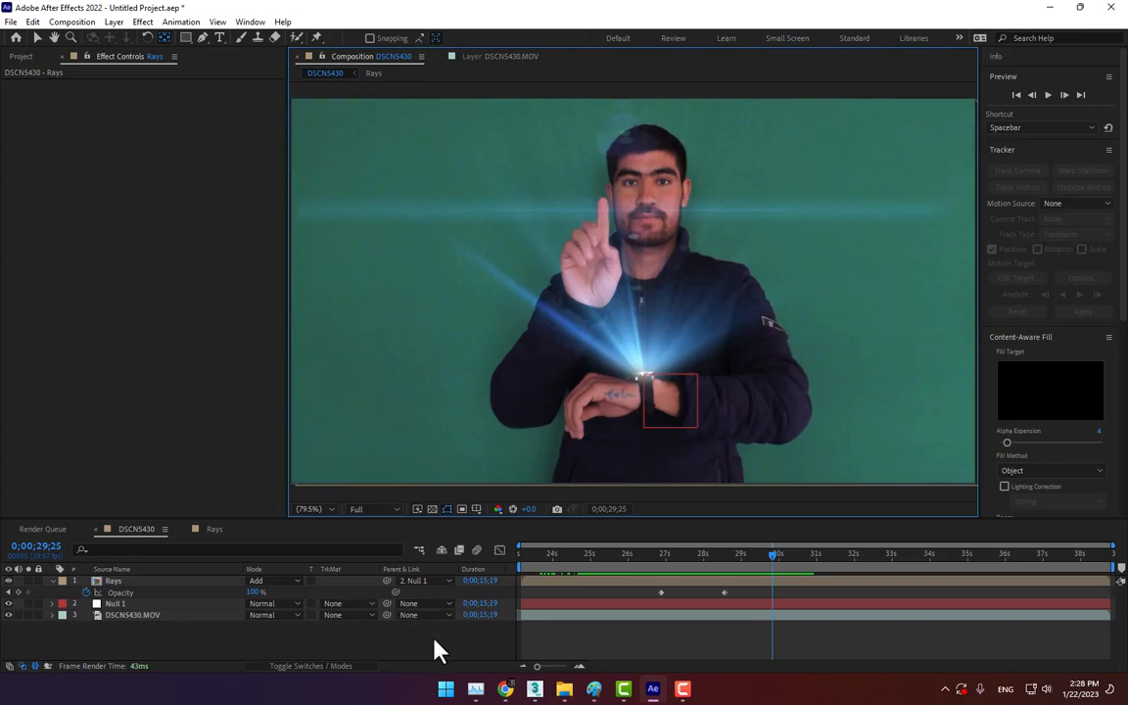
pyautogui.rightClick(435, 638)
pyautogui.click(382, 662)
pyautogui.rightClick(378, 660)
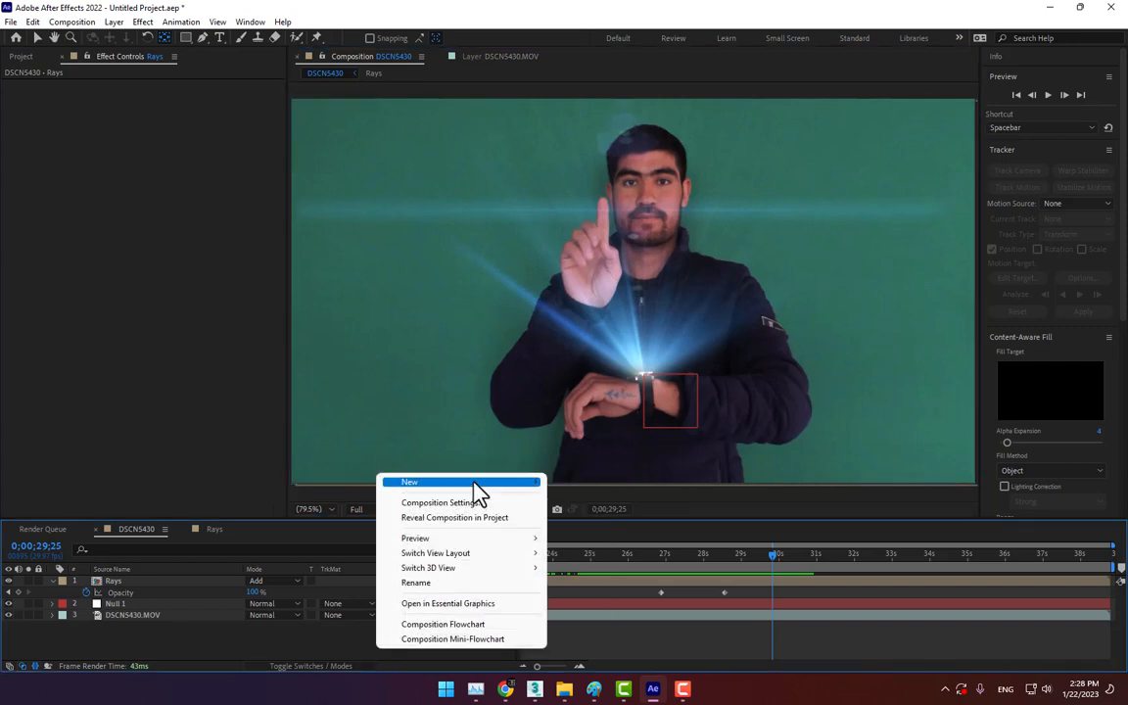
pyautogui.moveTo(485, 482)
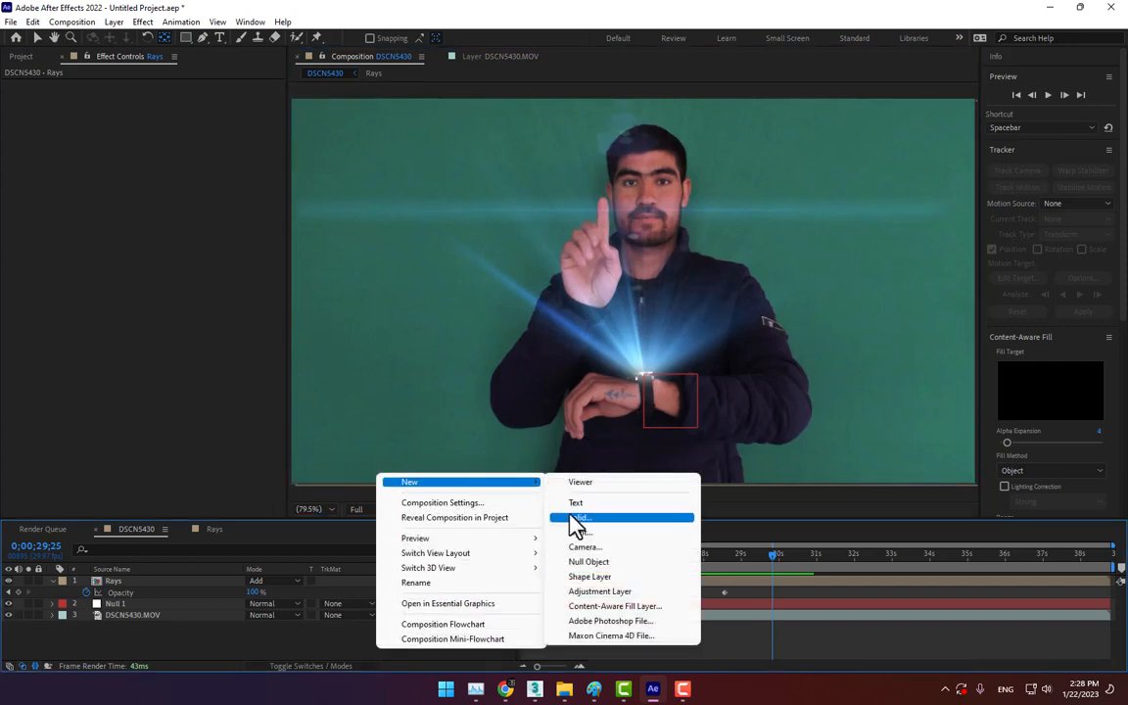
pyautogui.click(281, 663)
# Create a new 1280 x 720 composition named Screen
pyautogui.hotkey('ctrl', 'n')
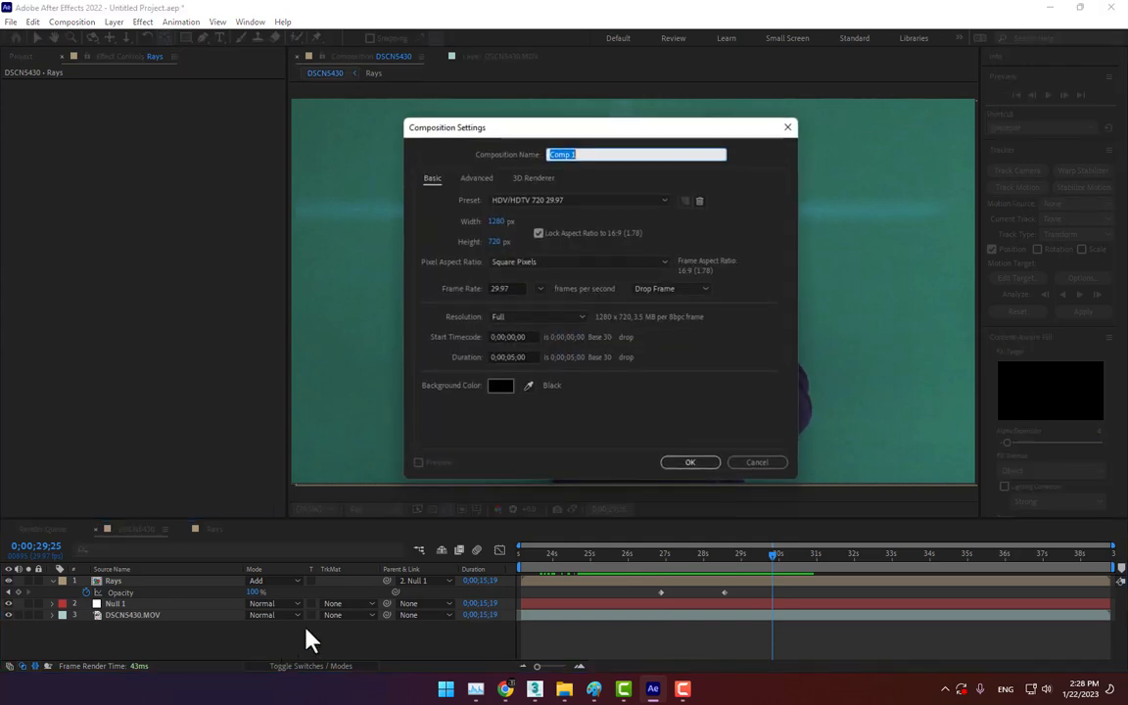
pyautogui.write('Screen')
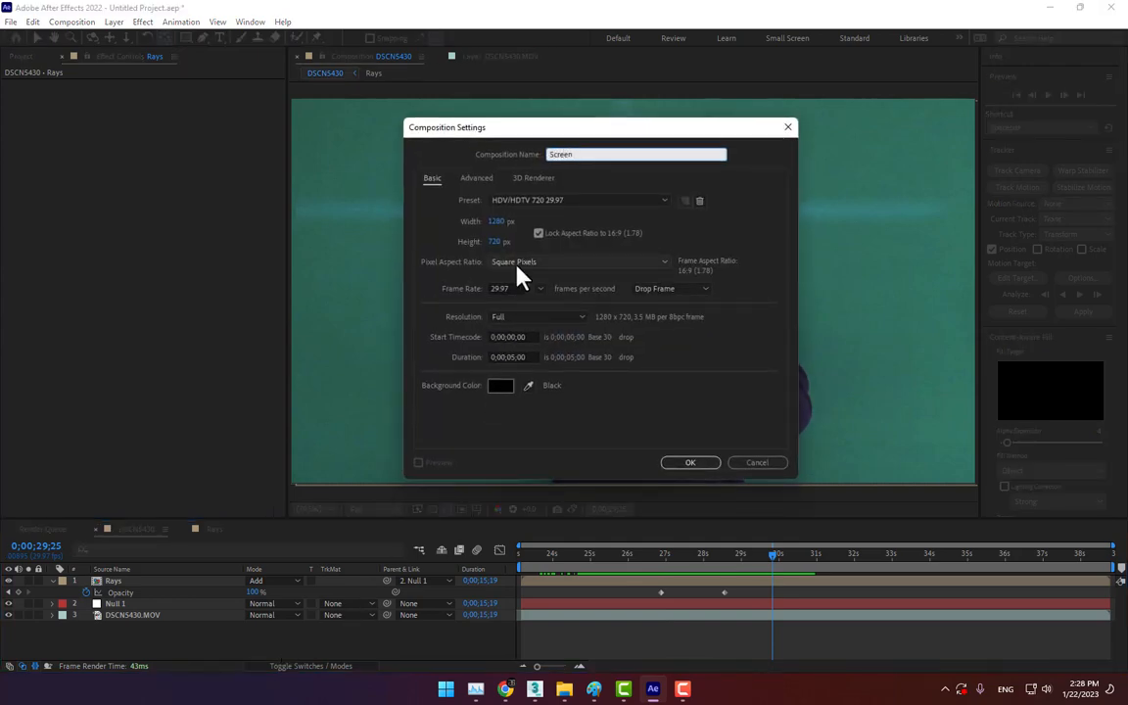
pyautogui.press('Return')
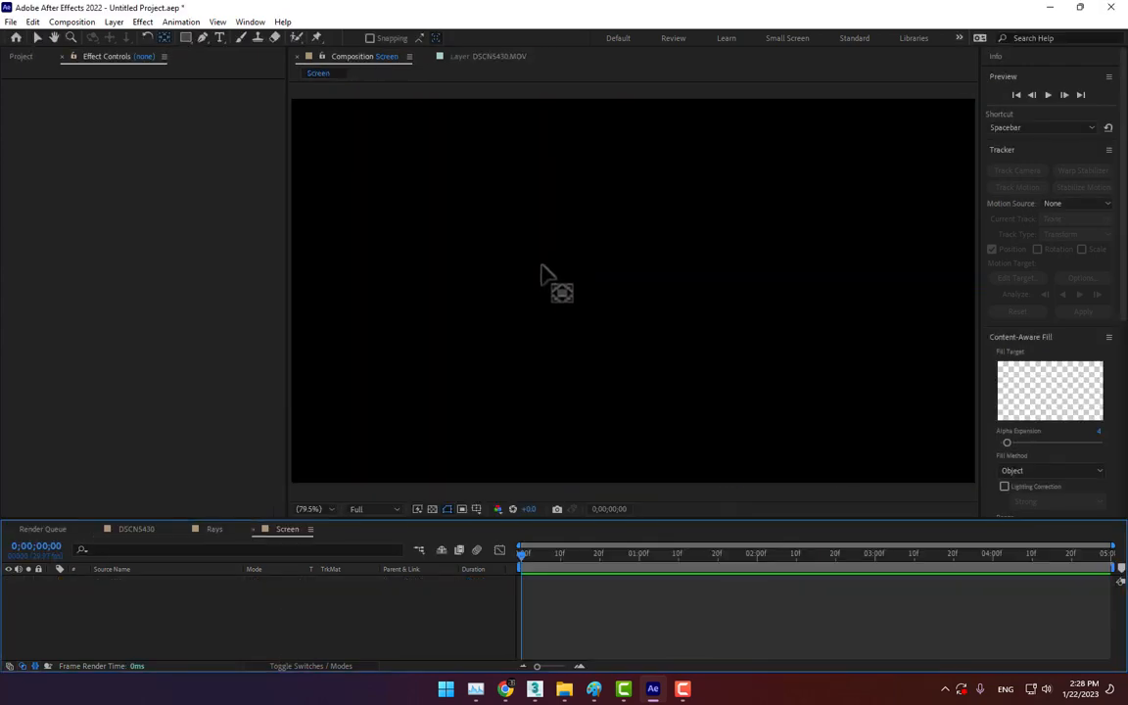
# Add a full-size light cyan solid (A0FFF3) named Frame to the Screen composition
pyautogui.hotkey('ctrl', 'y')
pyautogui.click(922, 450)
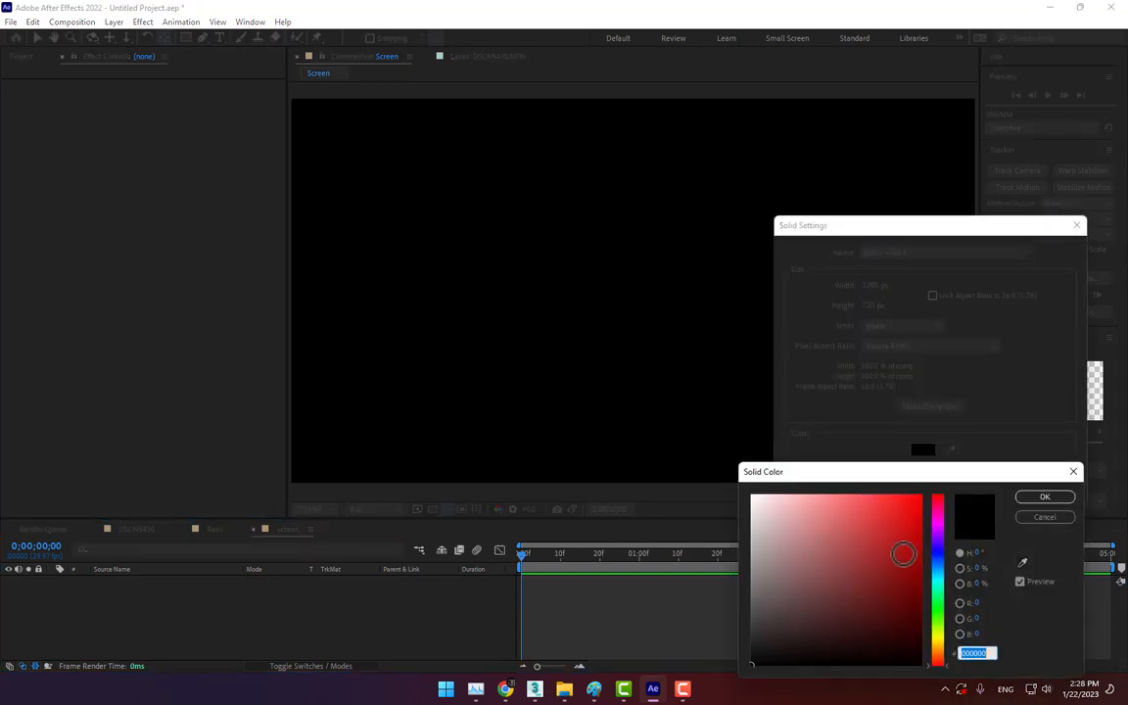
pyautogui.click(939, 583)
pyautogui.click(814, 495)
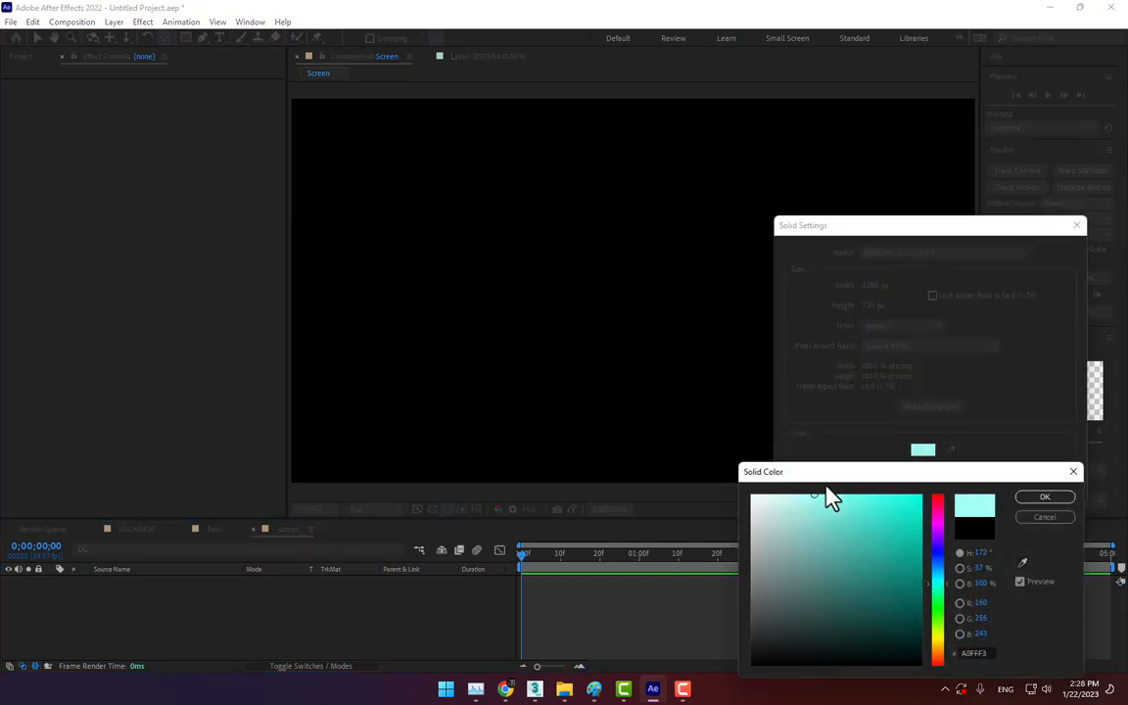
pyautogui.click(1045, 497)
pyautogui.moveTo(967, 255); pyautogui.dragTo(748, 267)
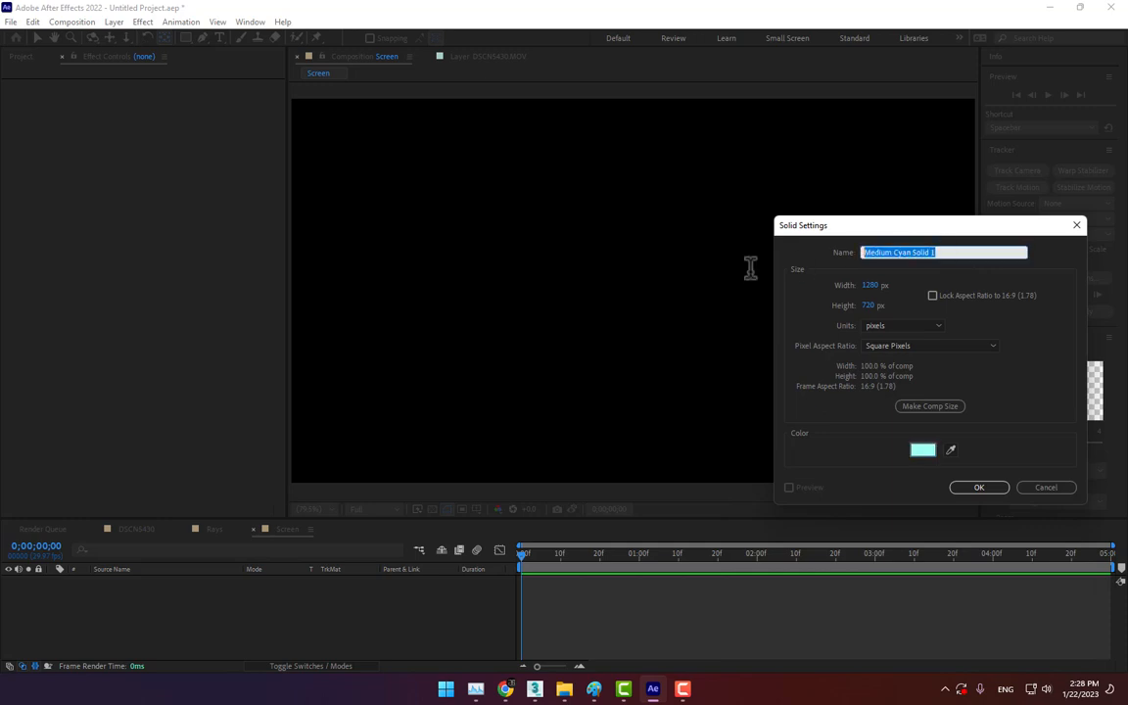
pyautogui.write('Frame')
pyautogui.press('Return')
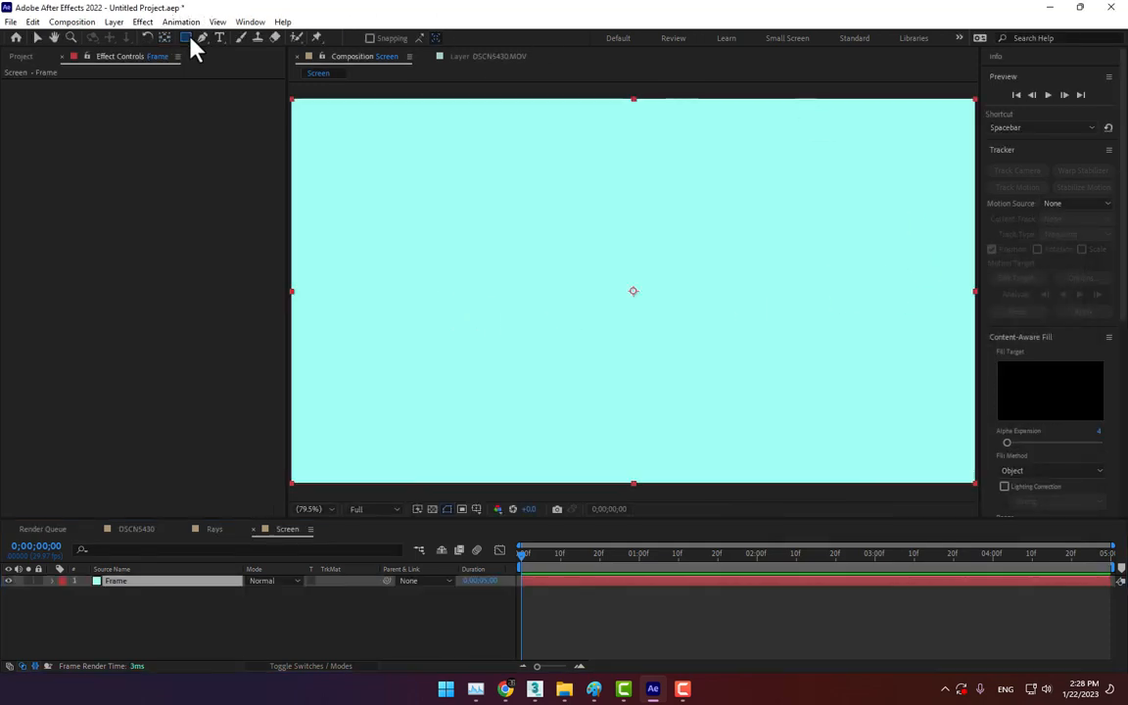
# Add an inverted full-size rectangular mask to the Frame layer with a mask expansion of -2.1 pixels
pyautogui.doubleClick(186, 38)
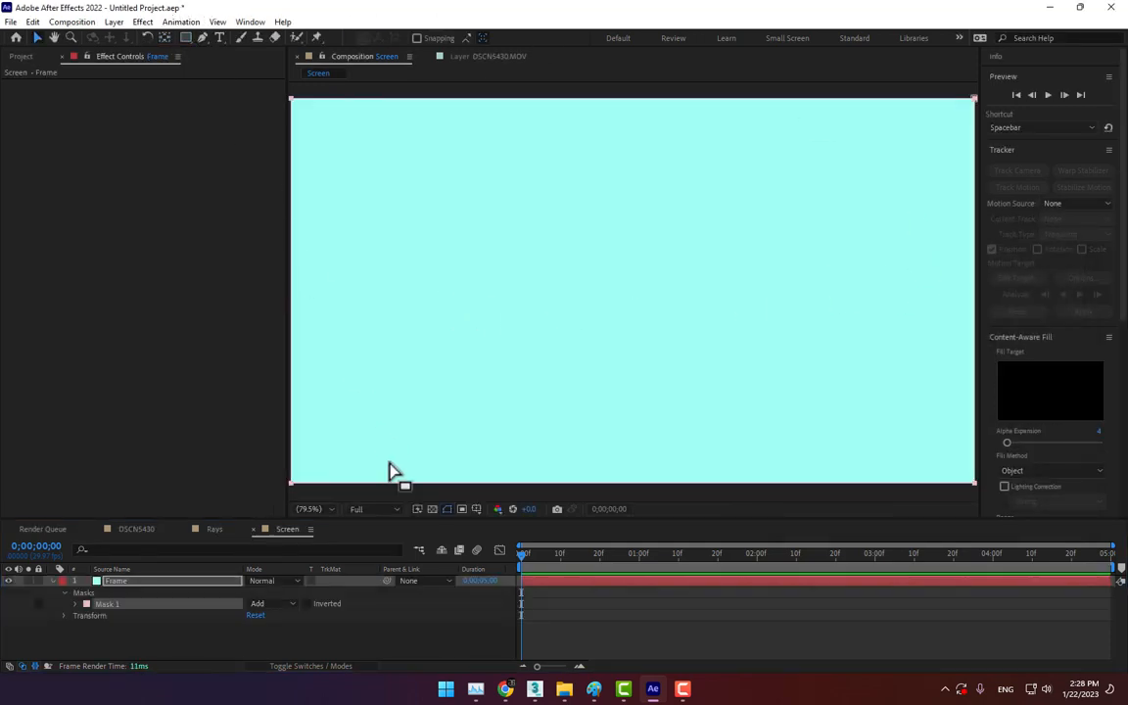
pyautogui.click(307, 603)
pyautogui.press('m')
pyautogui.press('m')
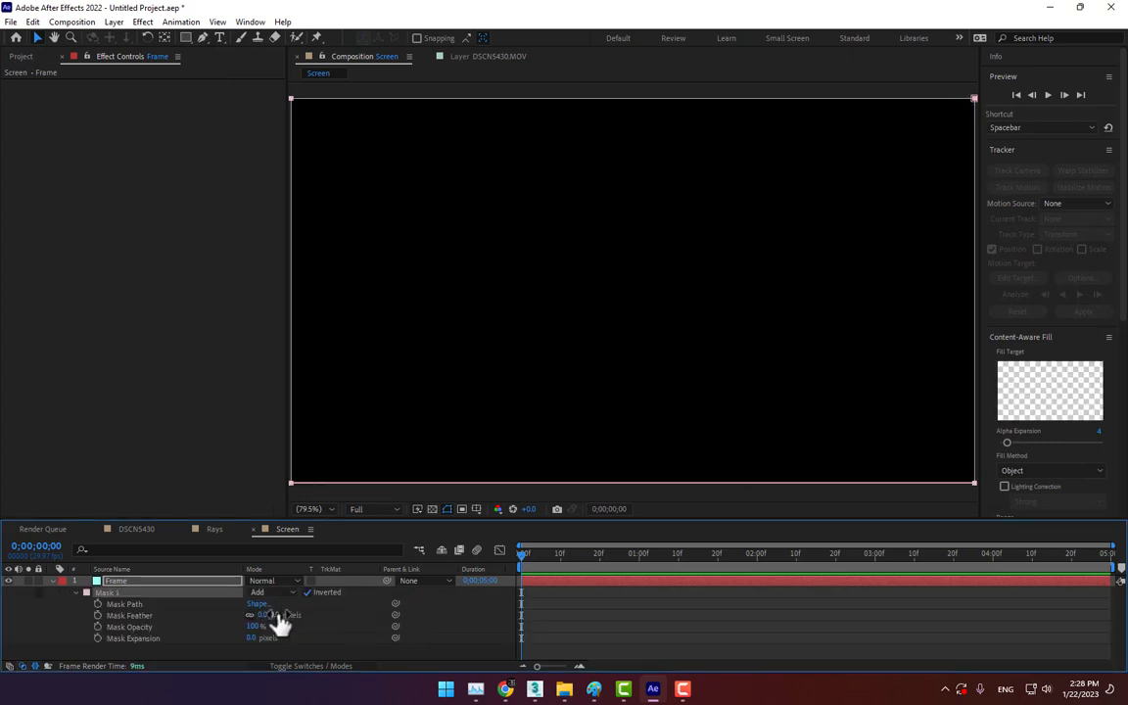
pyautogui.moveTo(253, 639); pyautogui.dragTo(240, 640)
pyautogui.click(463, 649)
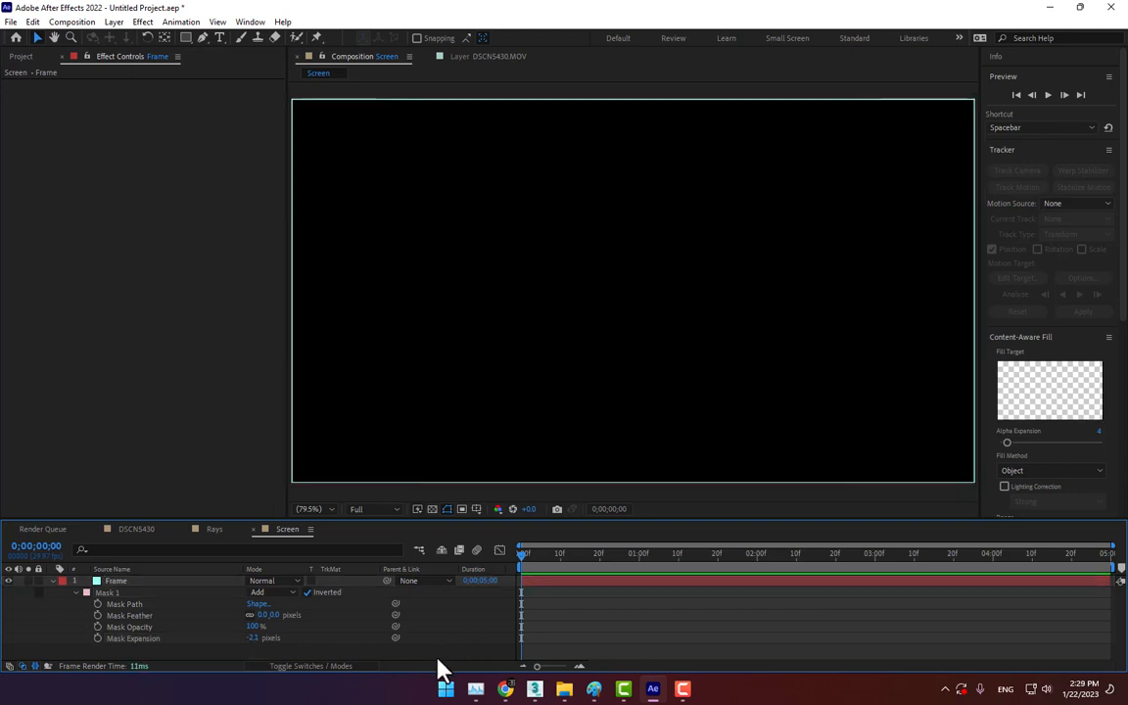
# Add another full-size solid in the same light cyan, named Grid
pyautogui.hotkey('ctrl', 'y')
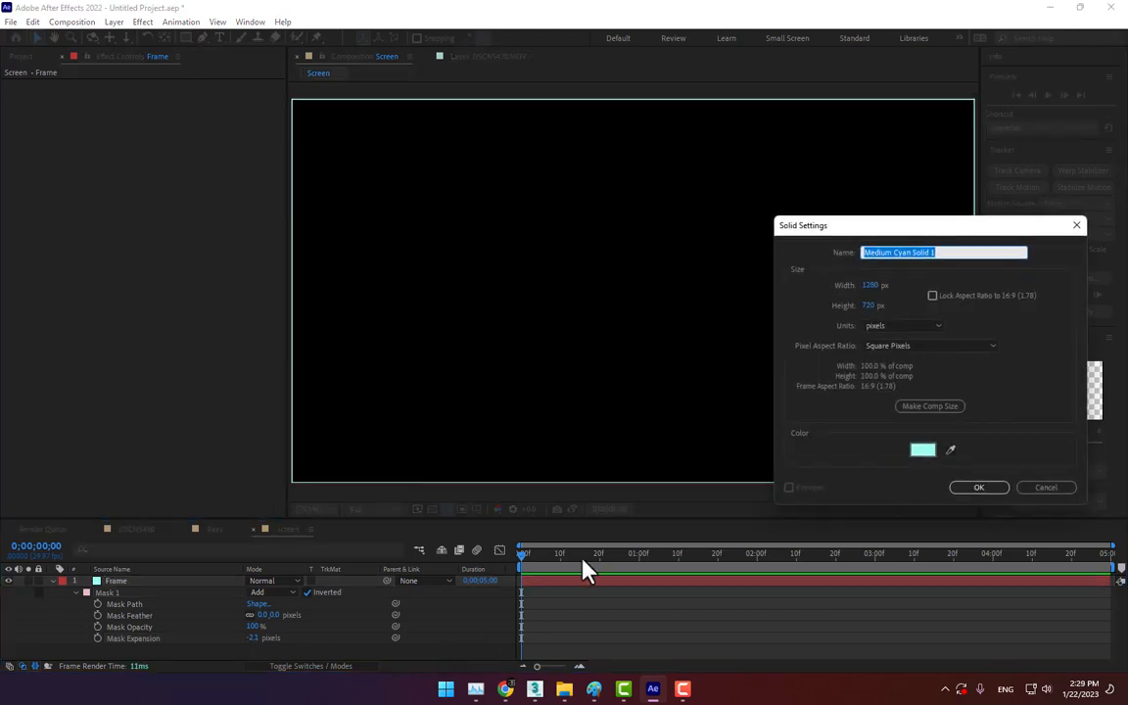
pyautogui.write('Grid')
pyautogui.press('Return')
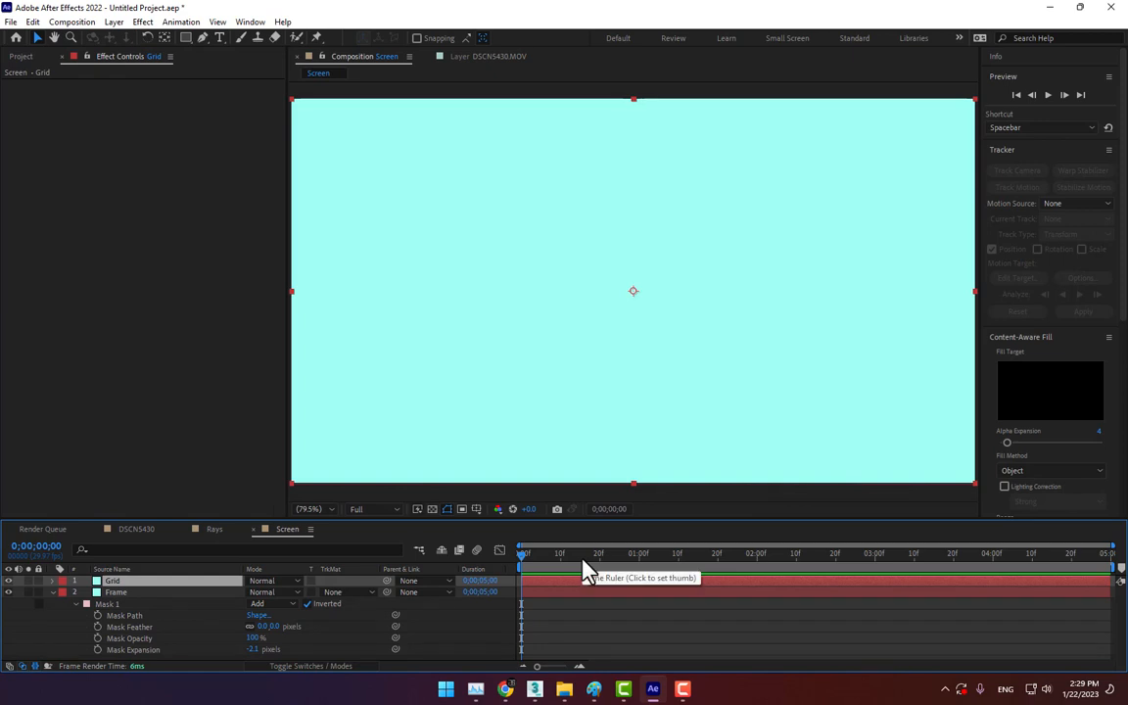
# Switch to a workspace with the effects library, search it for "grid" and apply uni.Grid Legacy to the Grid layer
pyautogui.scroll(-5, 1043, 252)
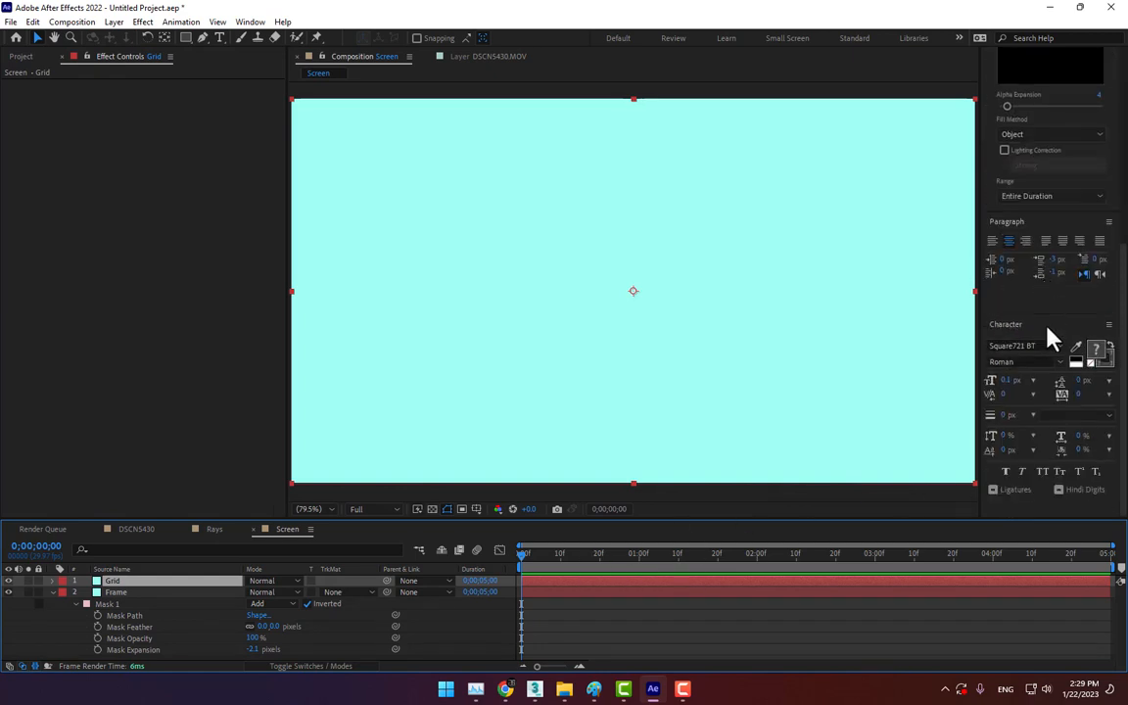
pyautogui.scroll(5, 1018, 235)
pyautogui.click(980, 38)
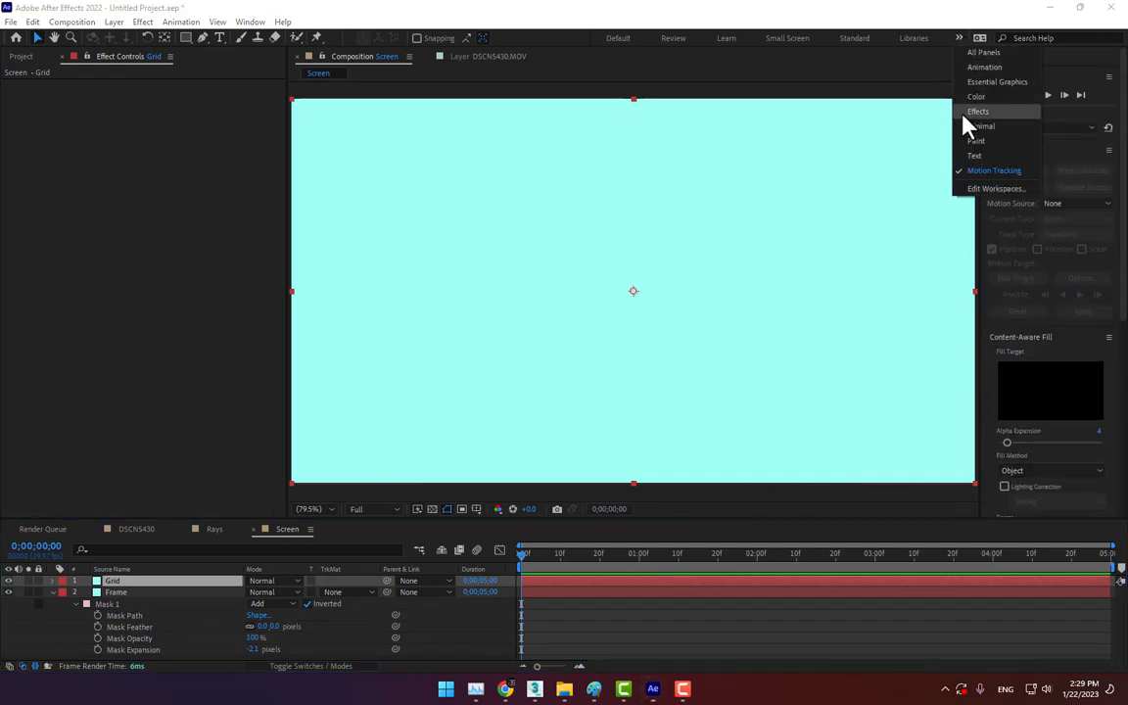
pyautogui.click(984, 169)
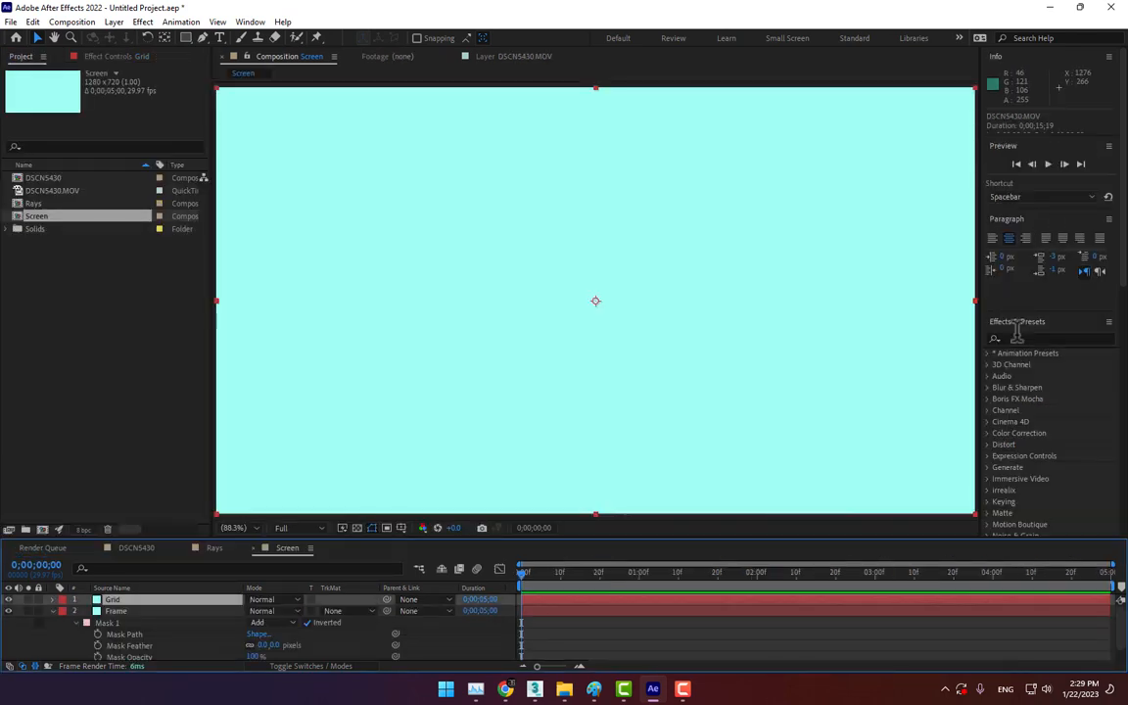
pyautogui.click(1024, 338)
pyautogui.write('grid')
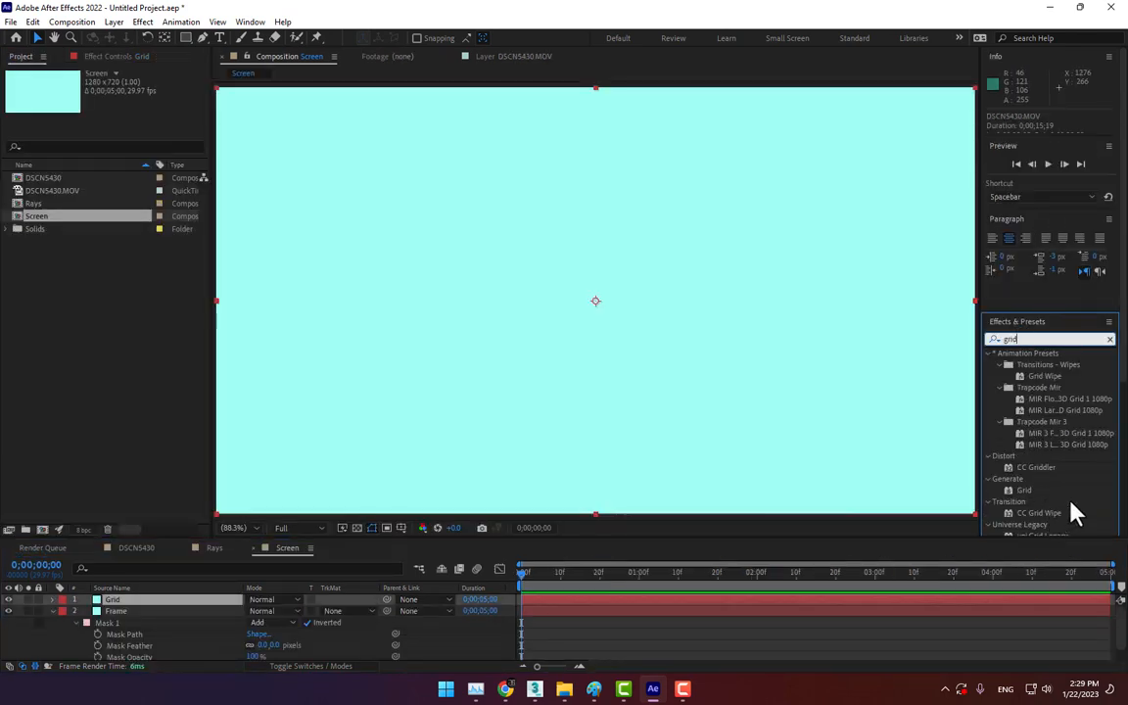
pyautogui.scroll(-1, 1072, 504)
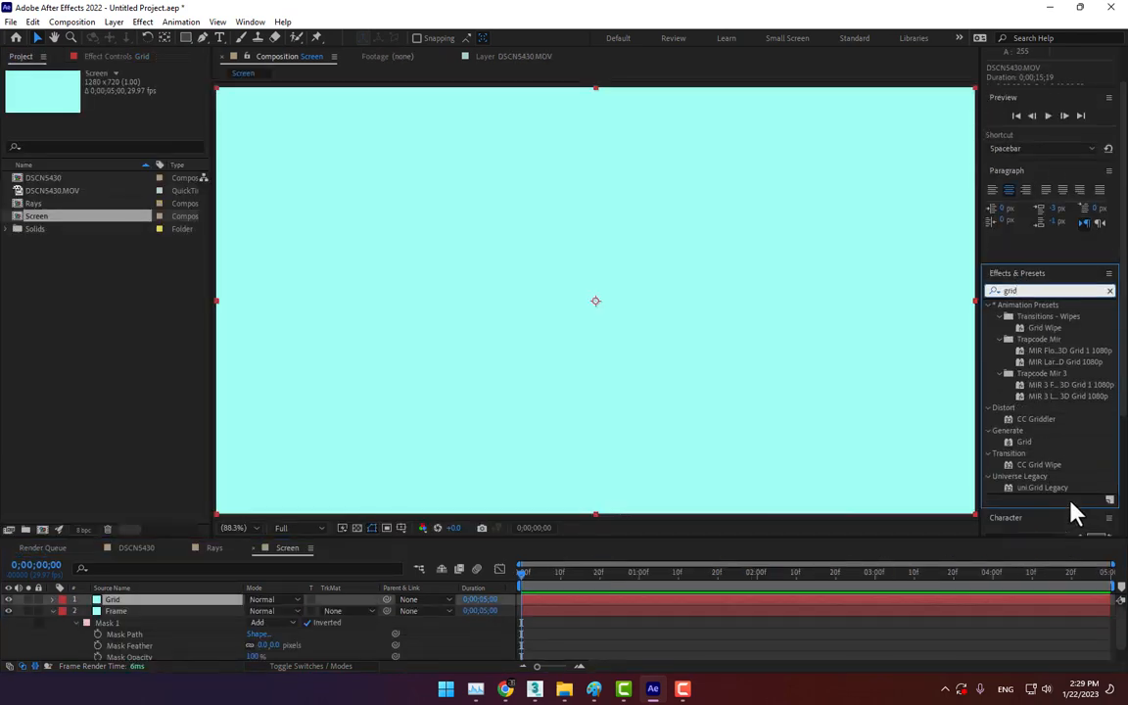
pyautogui.doubleClick(1035, 489)
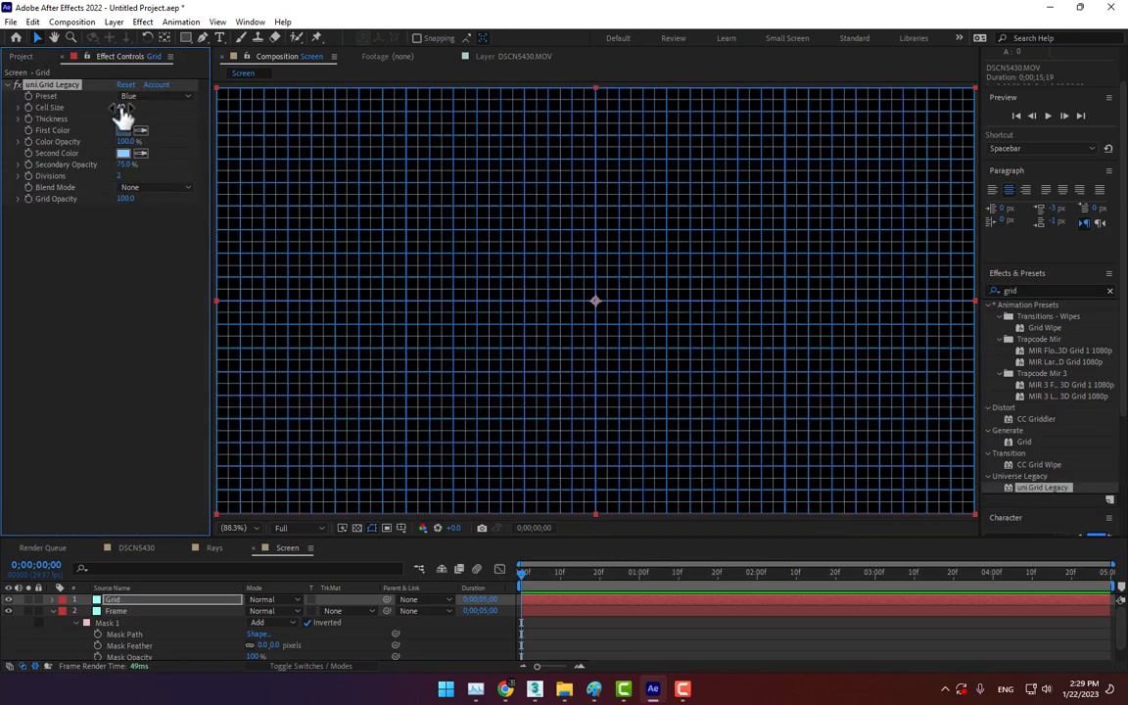
# Set the grid effect to the Green preset with cell size 80, secondary opacity 62% and 5 divisions
pyautogui.moveTo(121, 107)
pyautogui.mouseDown()
pyautogui.moveTo(157, 108)
pyautogui.moveTo(119, 116)
pyautogui.mouseUp()
pyautogui.scroll(-1, 630, 284)
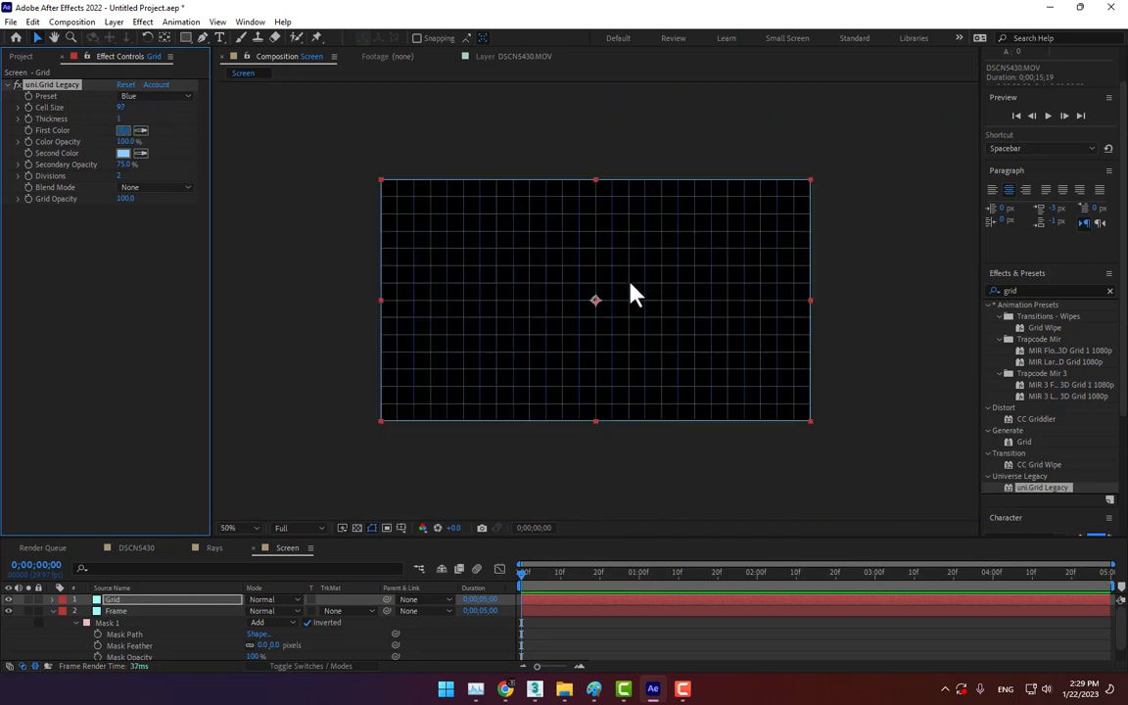
pyautogui.scroll(1, 550, 318)
pyautogui.click(157, 96)
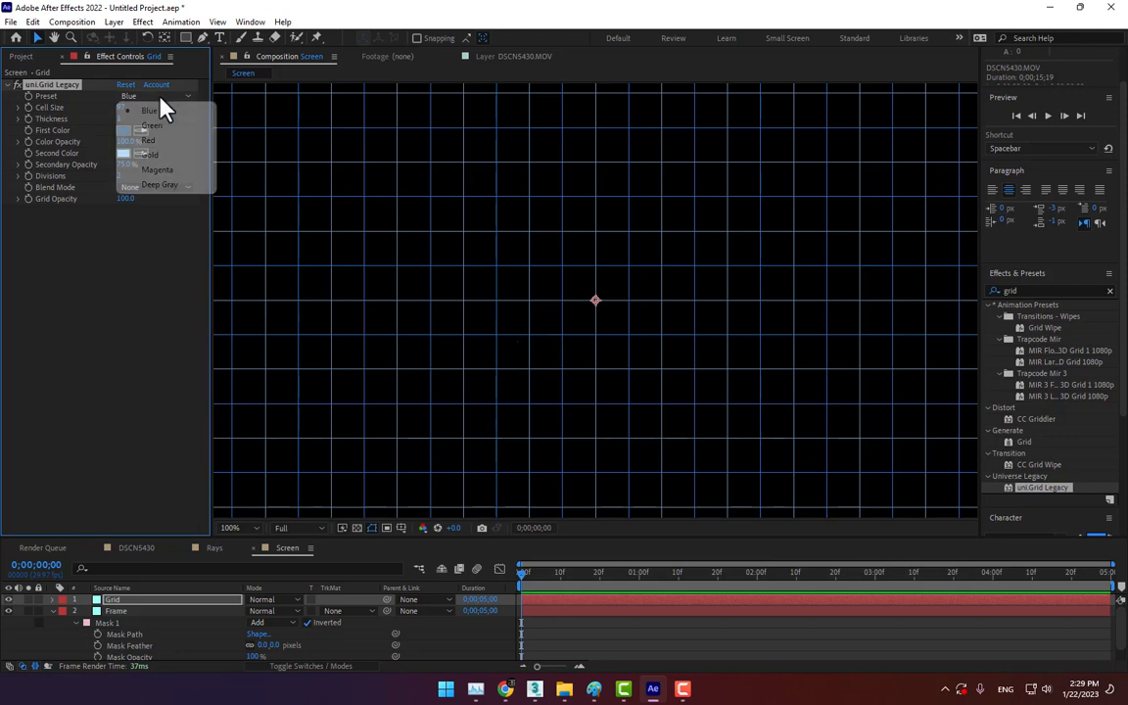
pyautogui.click(167, 127)
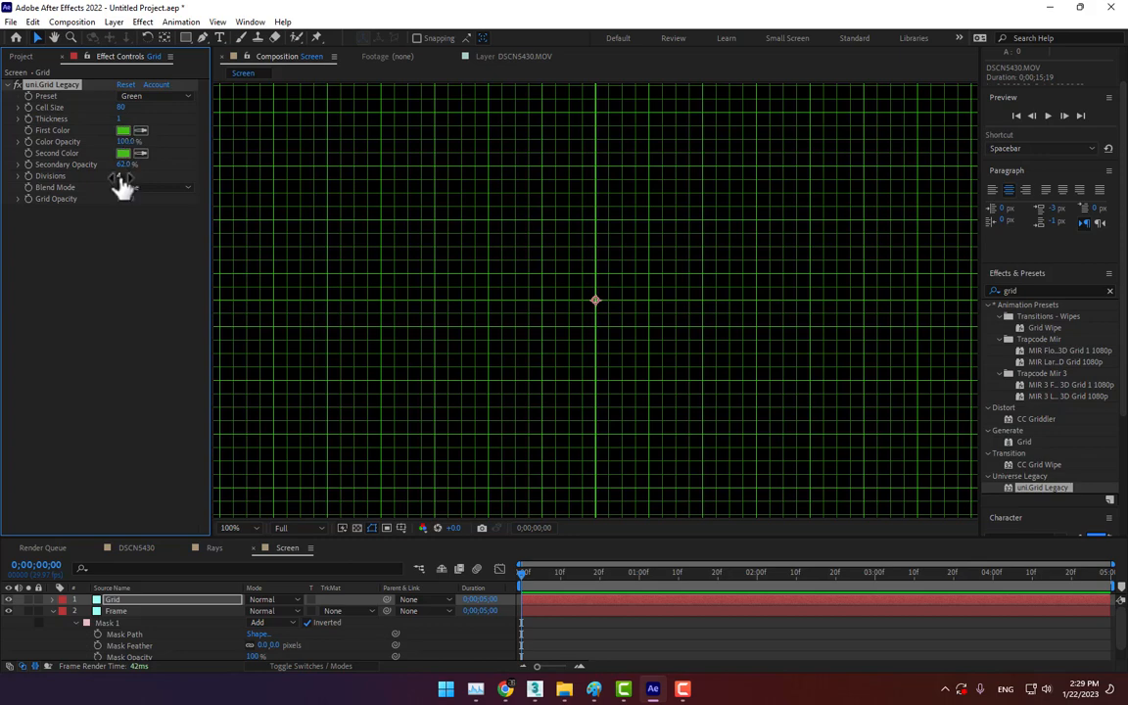
pyautogui.moveTo(122, 186)
pyautogui.mouseDown()
pyautogui.moveTo(111, 182)
pyautogui.moveTo(129, 183)
pyautogui.mouseUp()
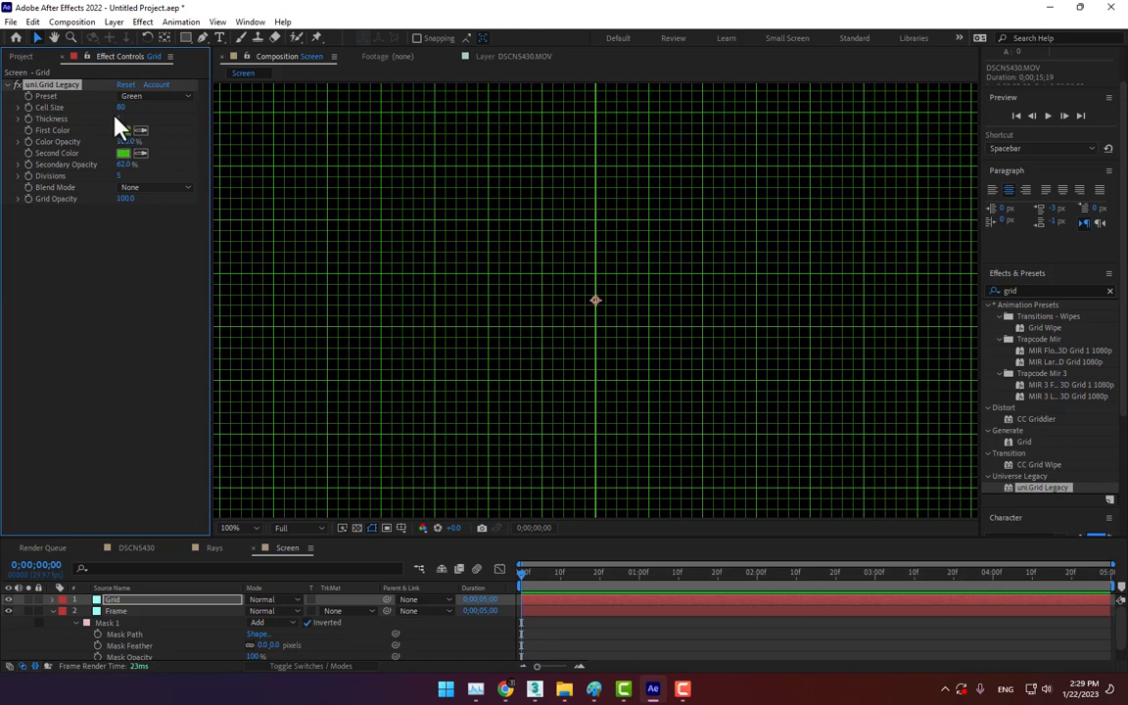
# Move the Frame layer above Grid and set its mask expansion to -4.6 pixels
pyautogui.scroll(-2, 598, 222)
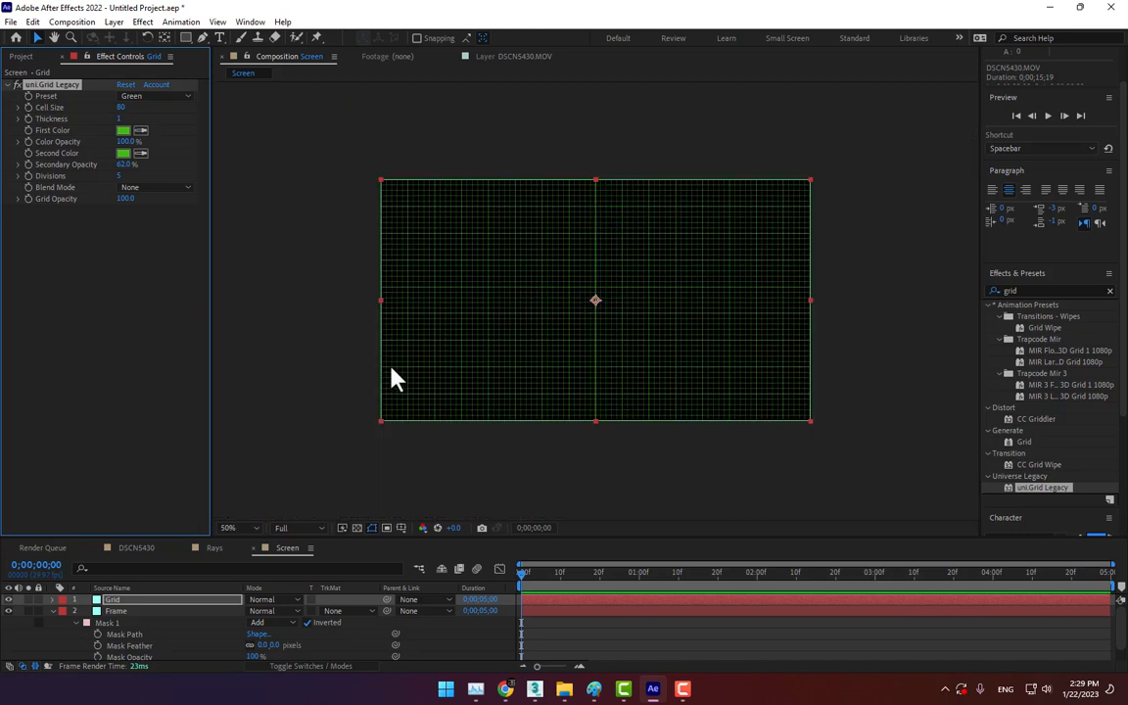
pyautogui.press('Delete')
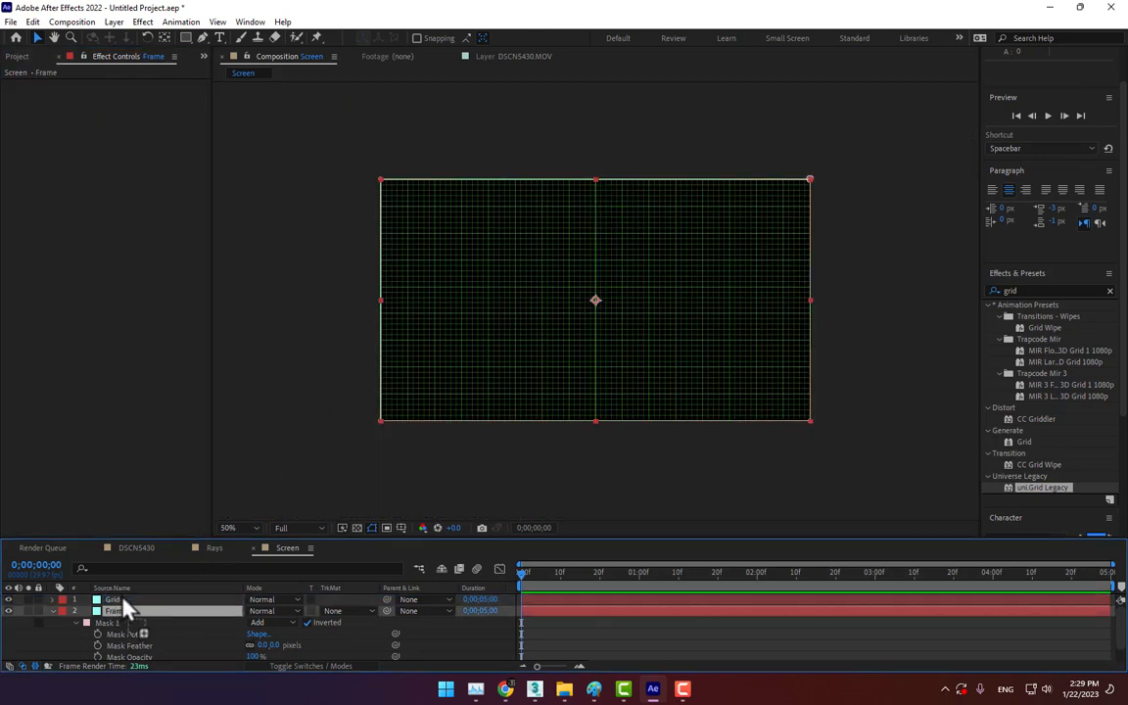
pyautogui.scroll(-1, 137, 623)
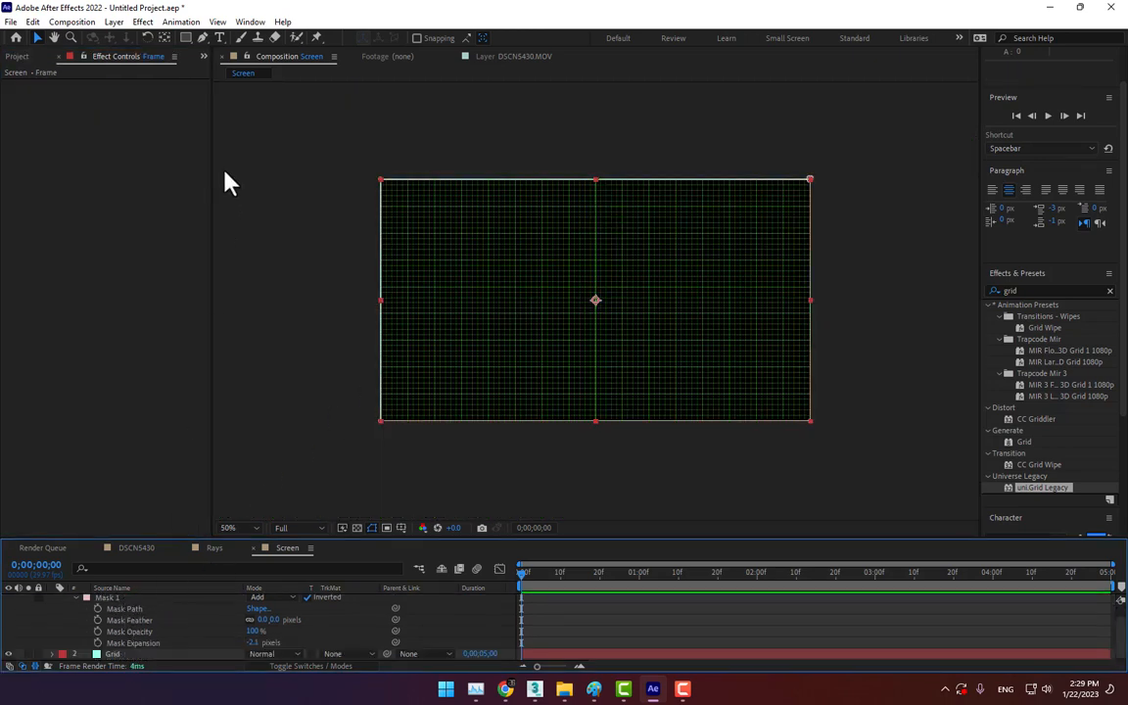
pyautogui.moveTo(247, 643)
pyautogui.mouseDown()
pyautogui.moveTo(228, 646)
pyautogui.moveTo(242, 649)
pyautogui.mouseUp()
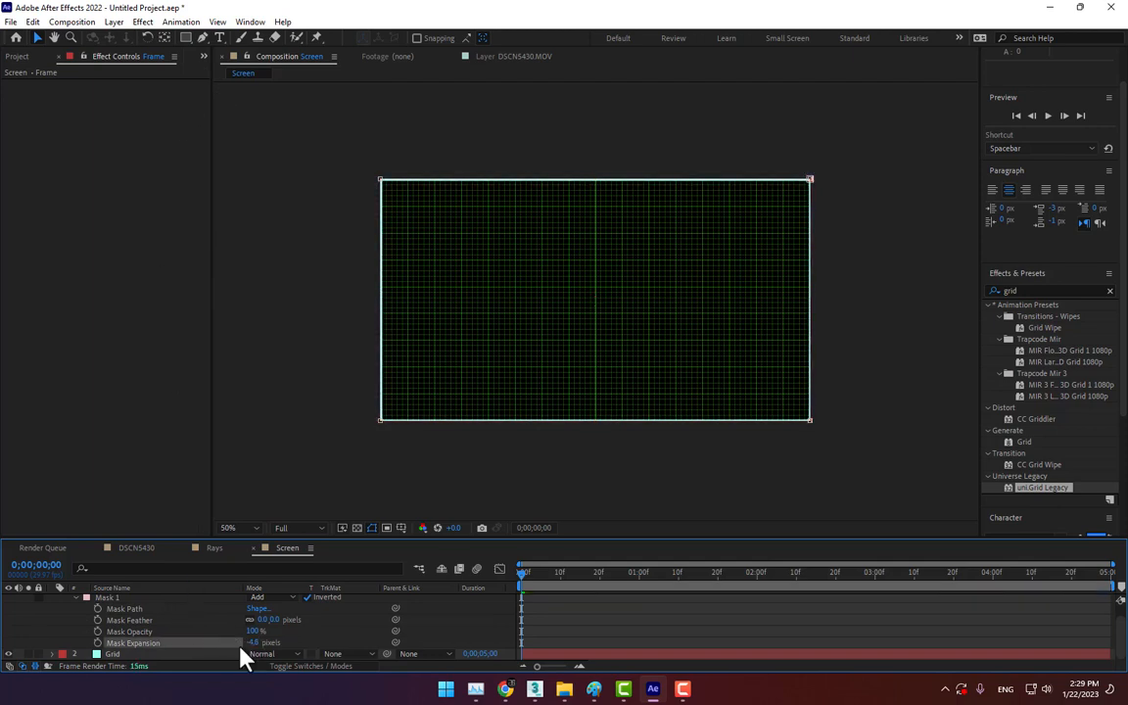
pyautogui.scroll(1, 65, 603)
pyautogui.click(53, 600)
# Sample the frame's light cyan as the Grid effect's first color and set its second color to a very pale green
pyautogui.click(118, 611)
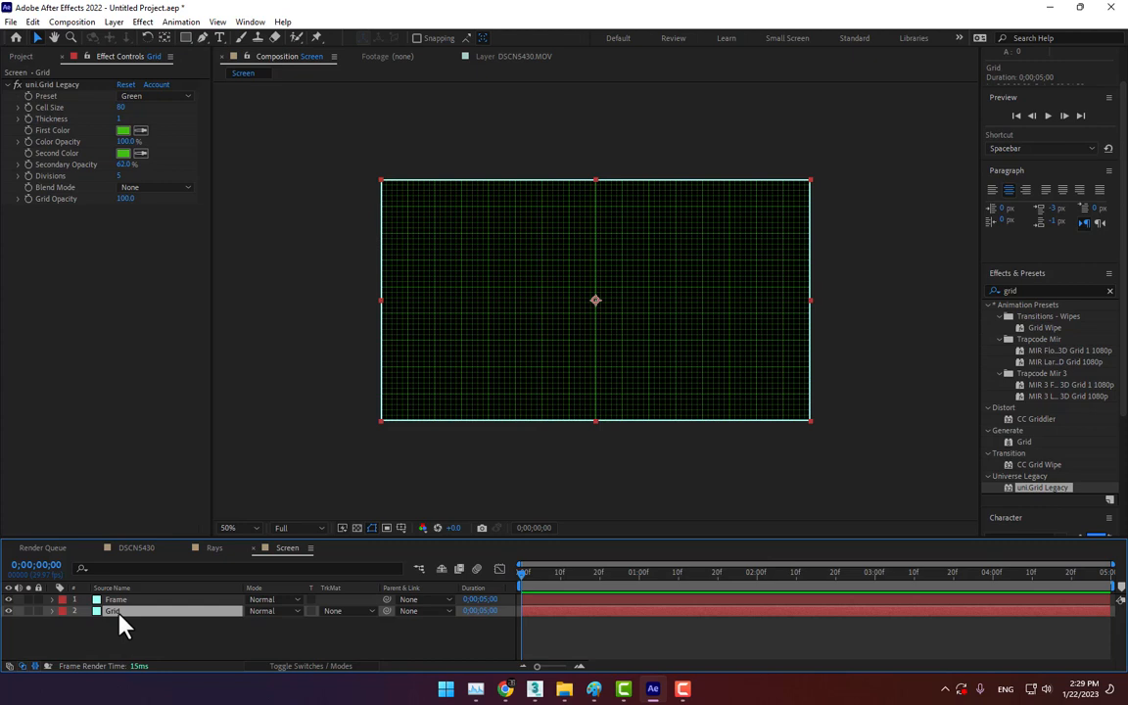
pyautogui.click(140, 132)
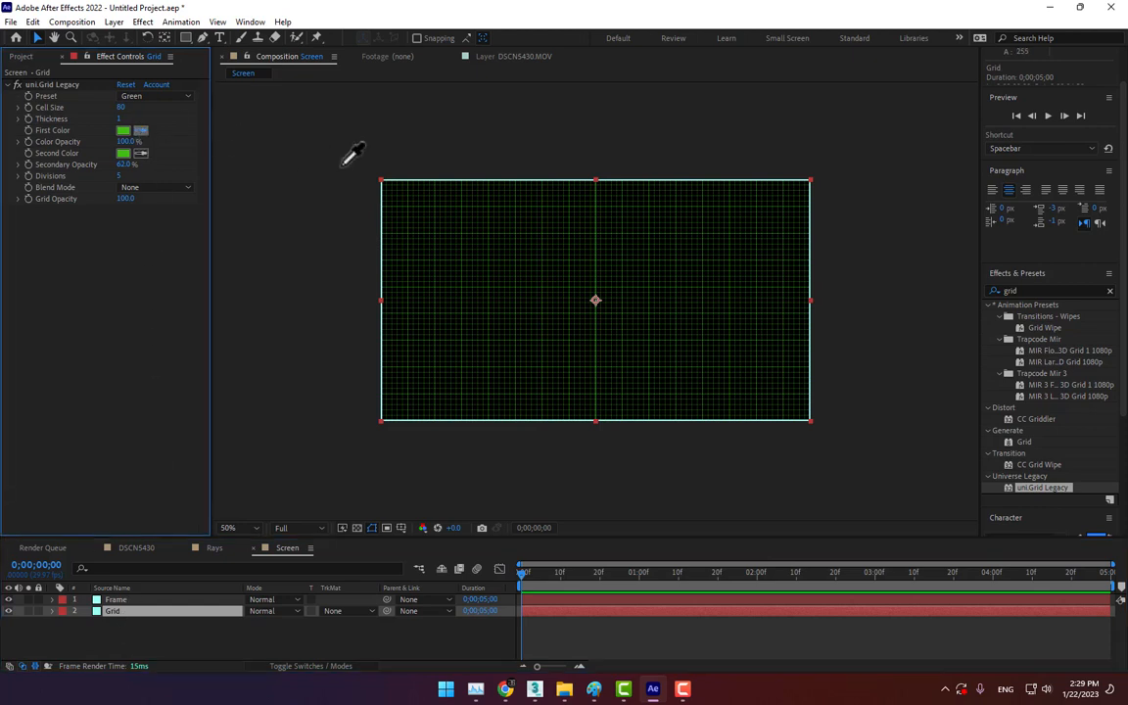
pyautogui.click(410, 179)
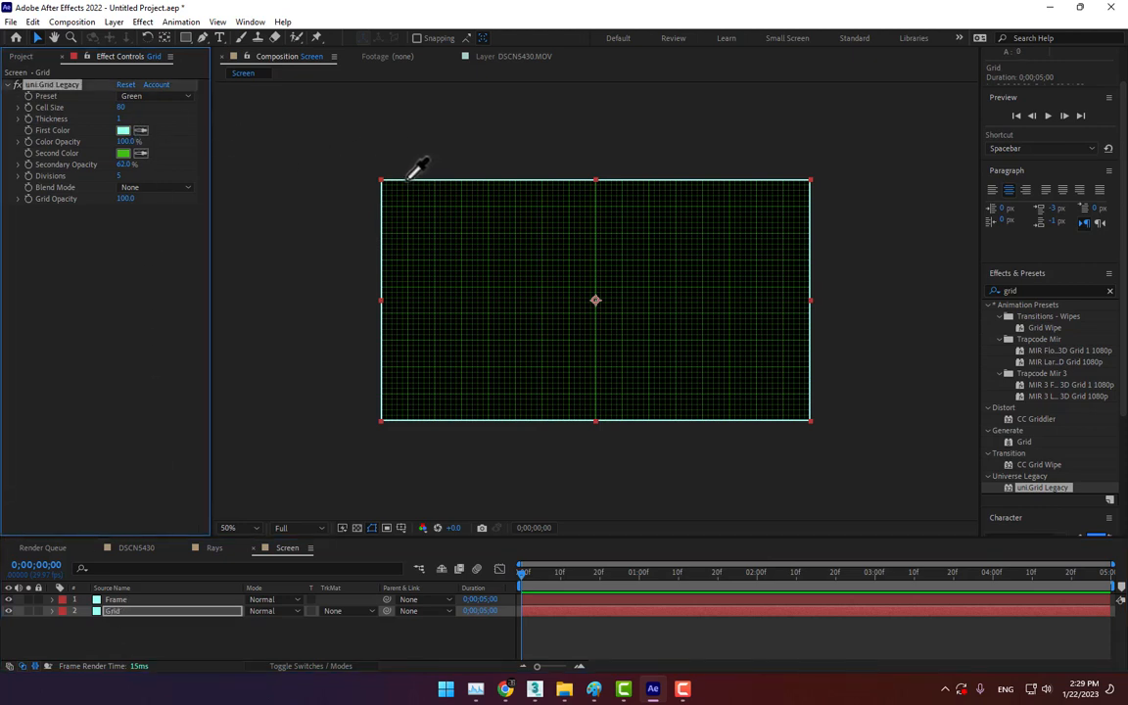
pyautogui.click(123, 152)
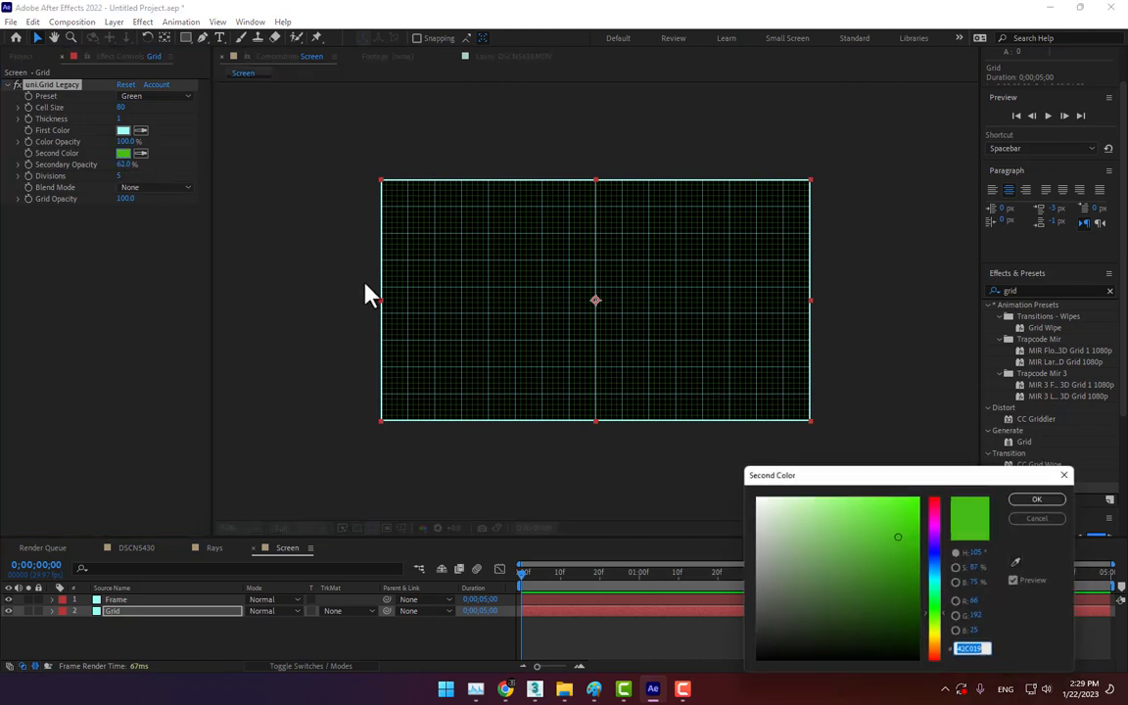
pyautogui.click(761, 496)
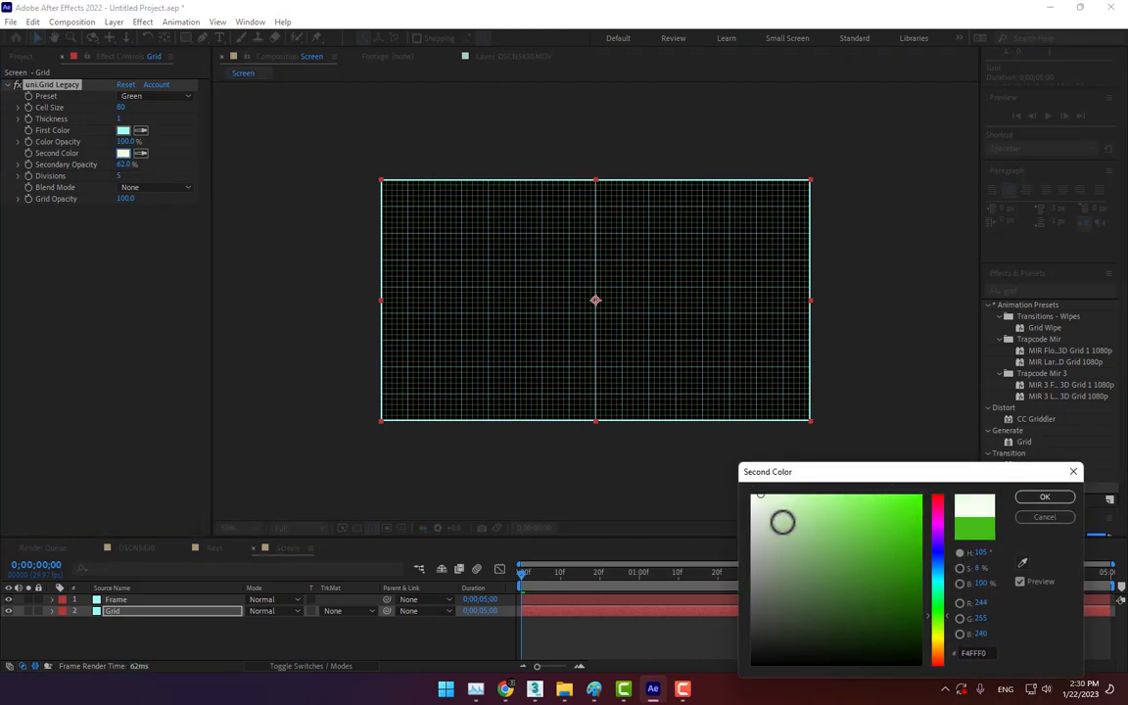
pyautogui.moveTo(767, 496); pyautogui.dragTo(781, 484)
pyautogui.click(1041, 498)
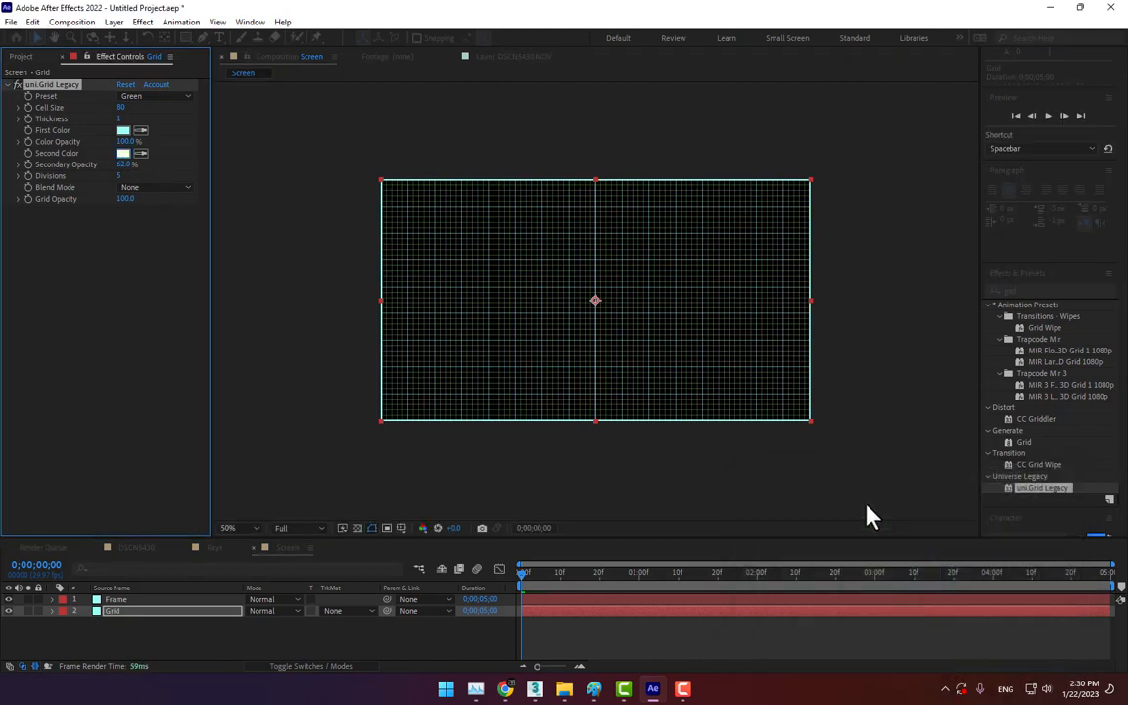
# Set the grid's secondary opacity to 32% and make its first color a more saturated cyan
pyautogui.moveTo(124, 172); pyautogui.dragTo(99, 164)
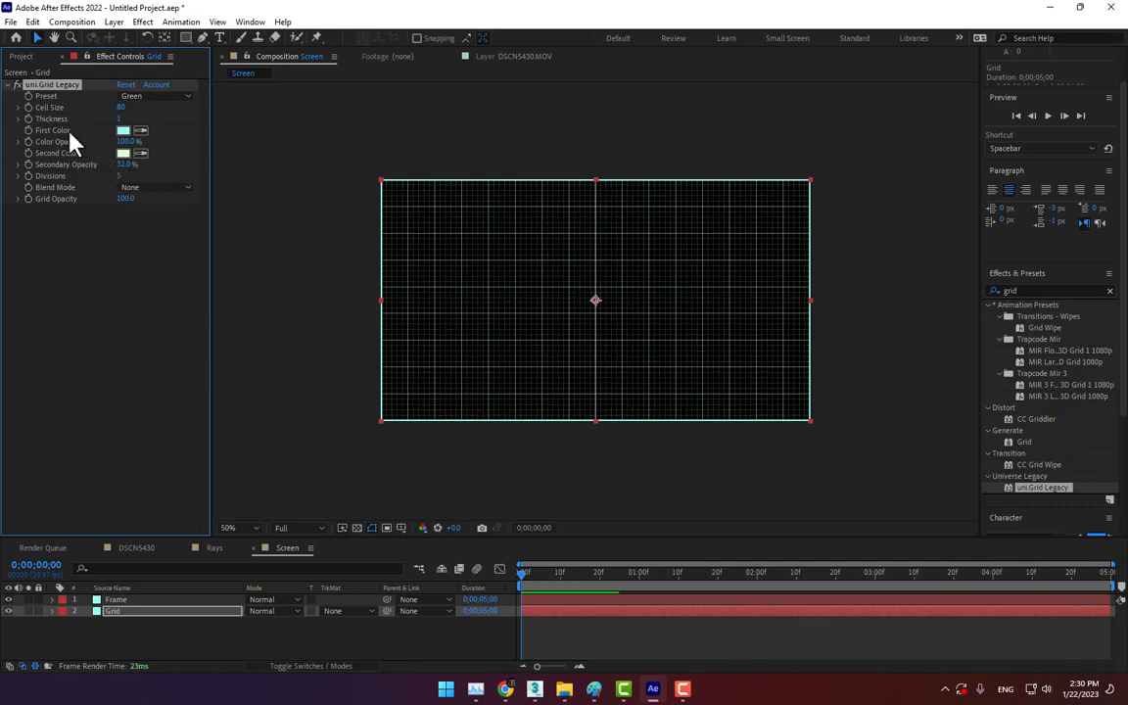
pyautogui.click(123, 130)
pyautogui.moveTo(866, 497)
pyautogui.mouseDown()
pyautogui.moveTo(856, 481)
pyautogui.moveTo(898, 494)
pyautogui.mouseUp()
pyautogui.click(1044, 500)
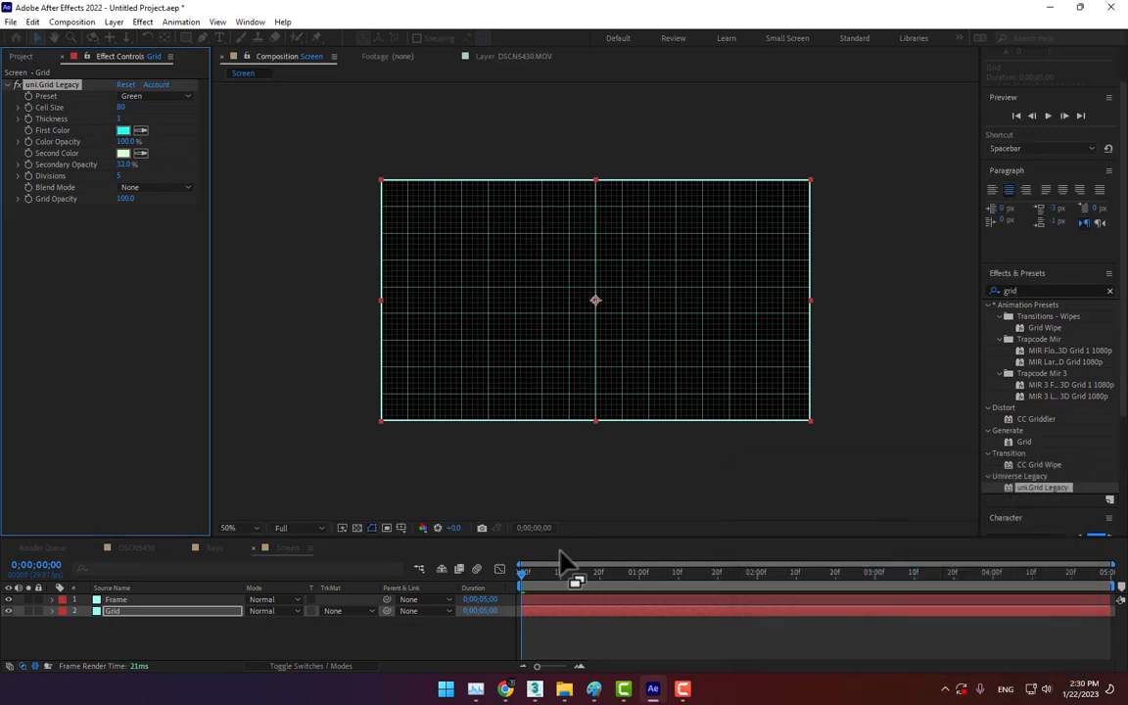
# Add the Screen composition to the DSCN5430 composition above the Rays layer and go to the start of the visible timeline
pyautogui.click(136, 549)
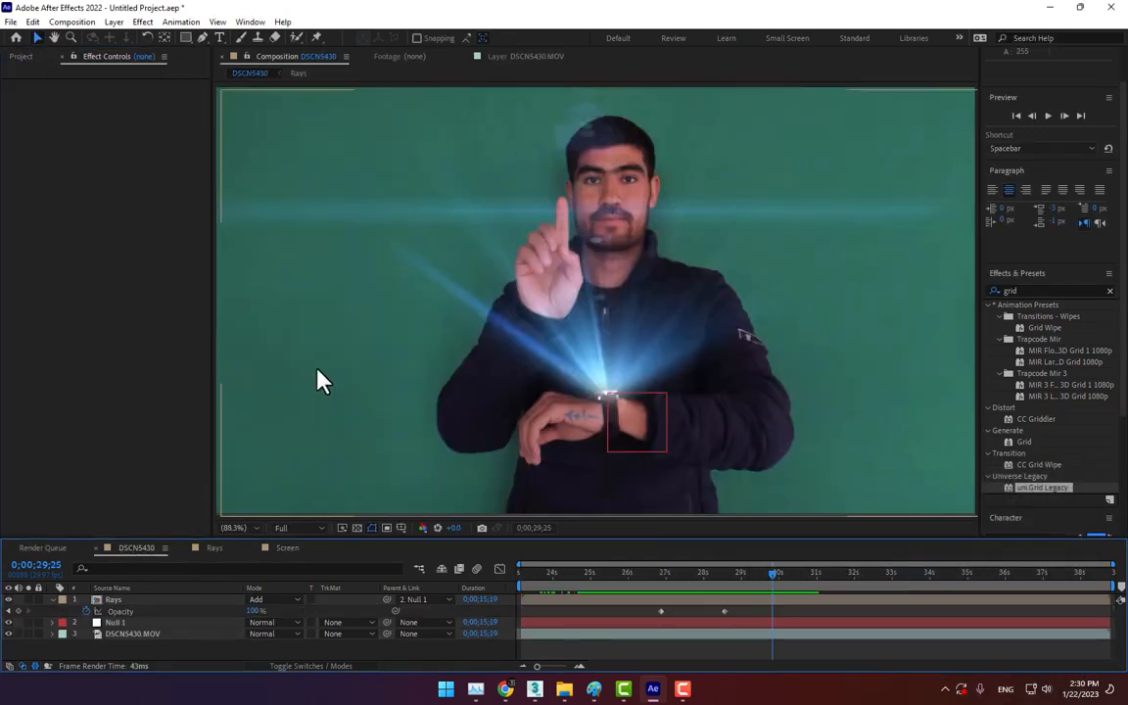
pyautogui.click(30, 56)
pyautogui.moveTo(38, 217); pyautogui.dragTo(605, 256)
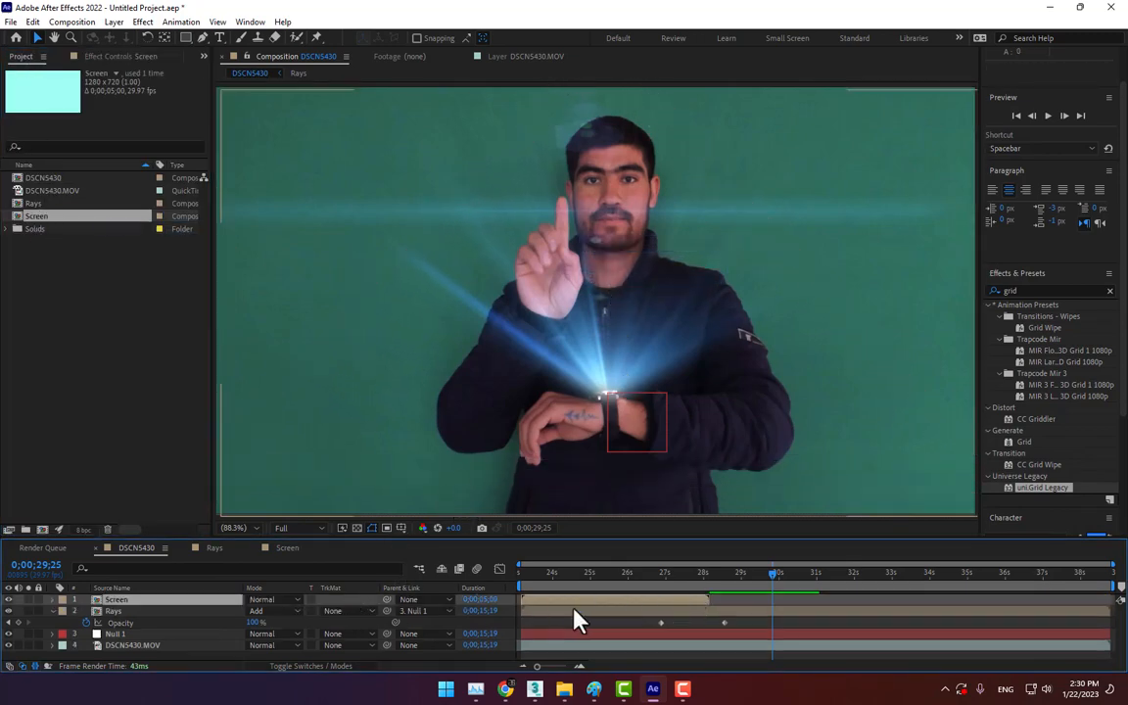
pyautogui.click(517, 582)
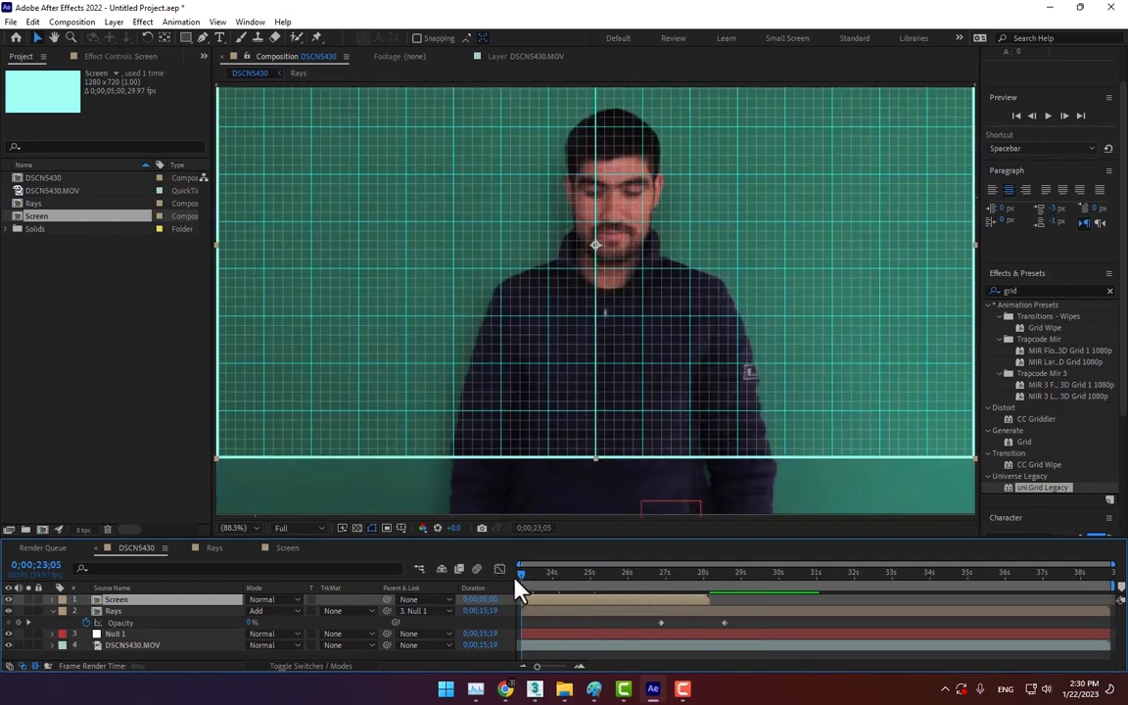
pyautogui.moveTo(519, 577); pyautogui.dragTo(477, 632)
# Open the Screen composition and set its duration to 0;00;11;00
pyautogui.doubleClick(663, 609)
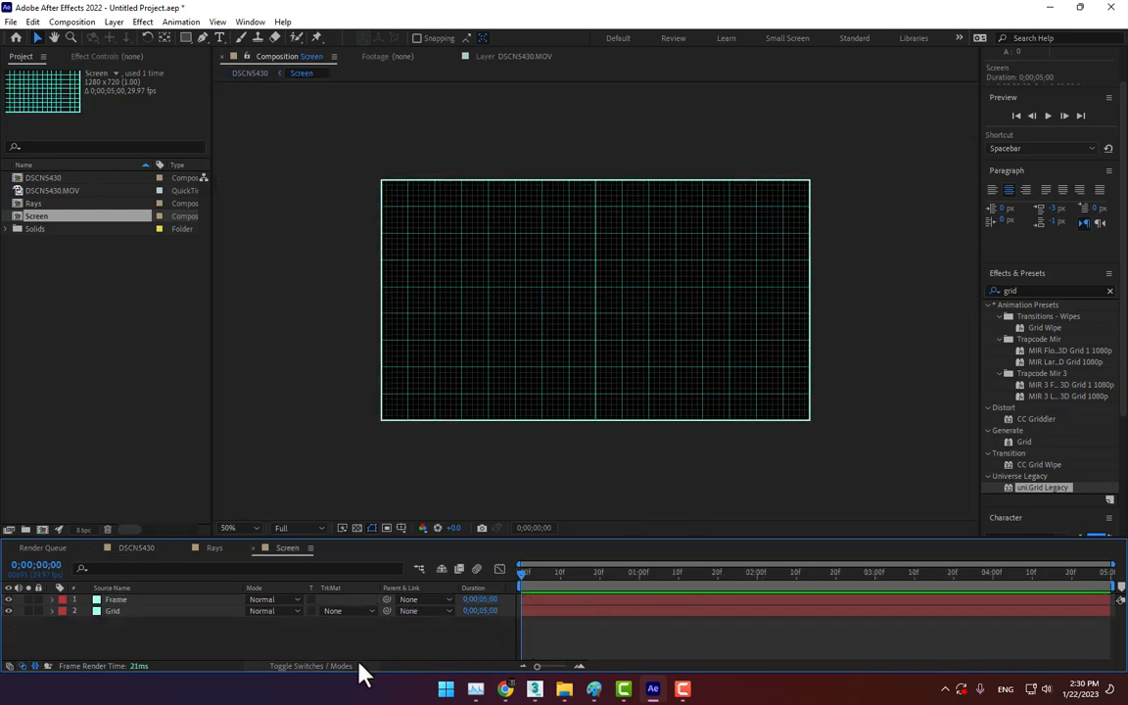
pyautogui.hotkey('ctrl', 'k')
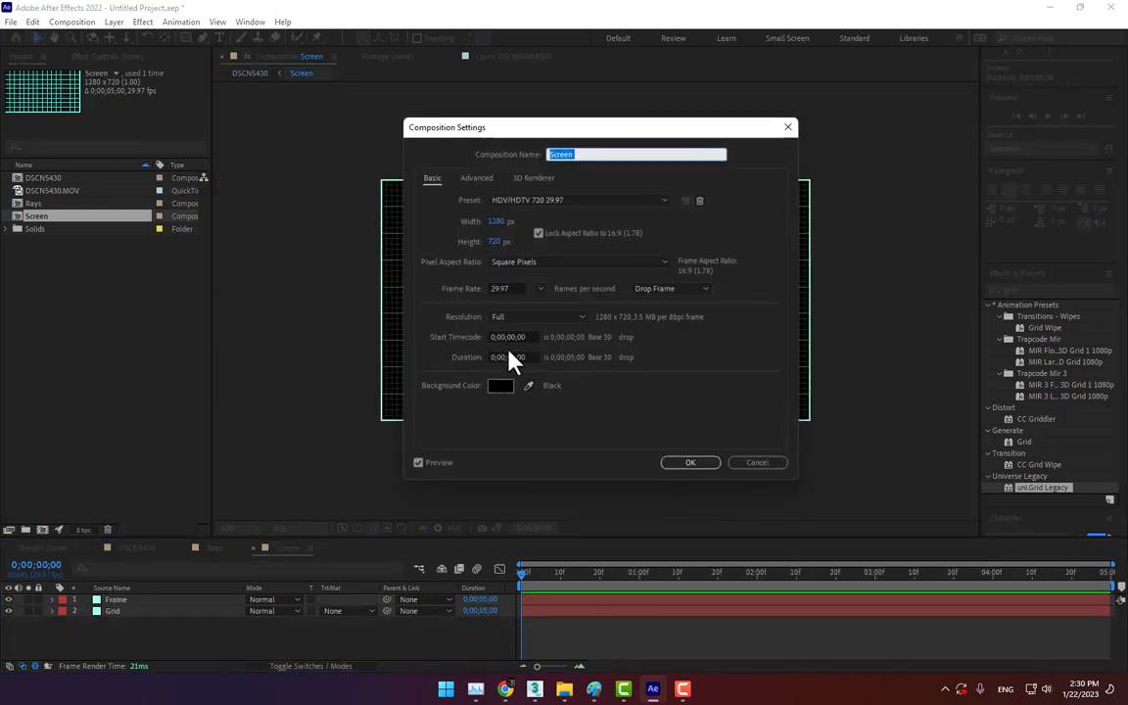
pyautogui.click(513, 357)
pyautogui.write('1100')
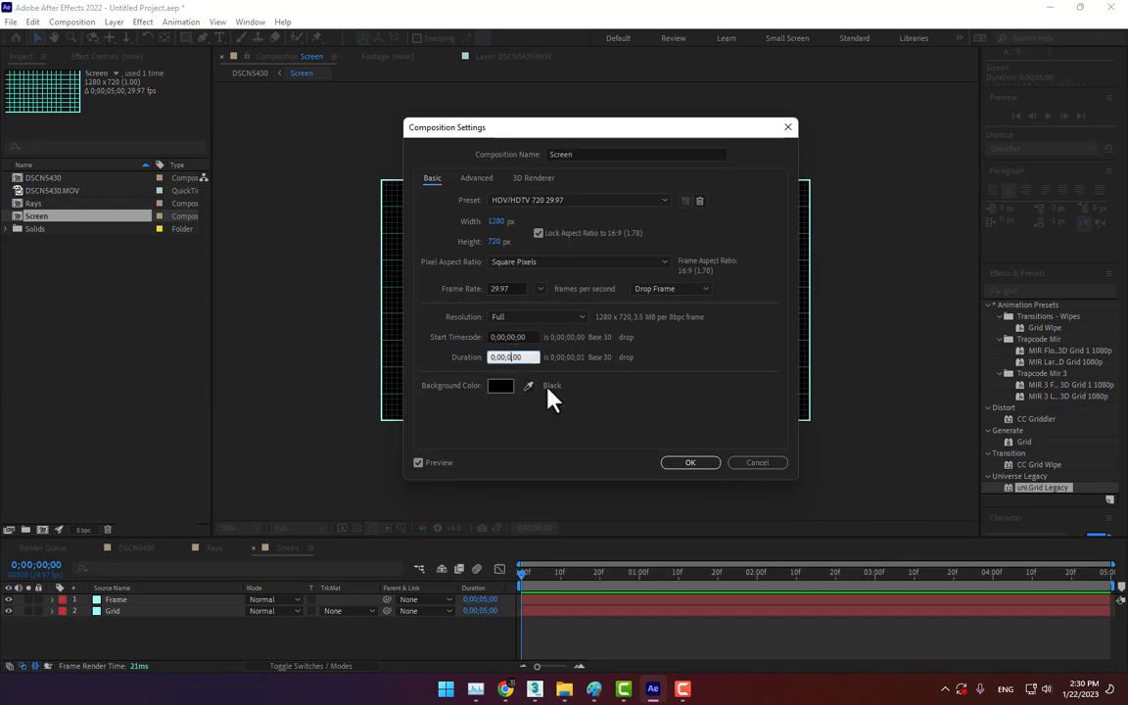
pyautogui.press('Return')
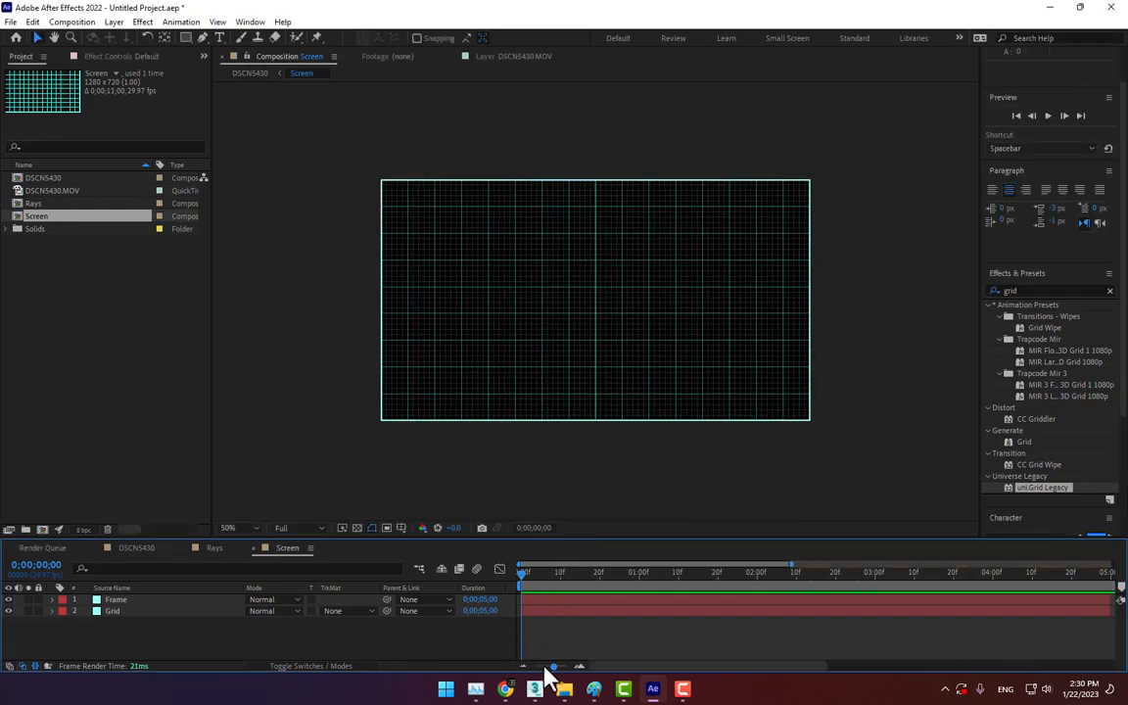
# Extend the Frame and Grid layers to the 11-second composition end and lengthen the Screen layer in DSCN5430 to match
pyautogui.moveTo(553, 667); pyautogui.dragTo(534, 670)
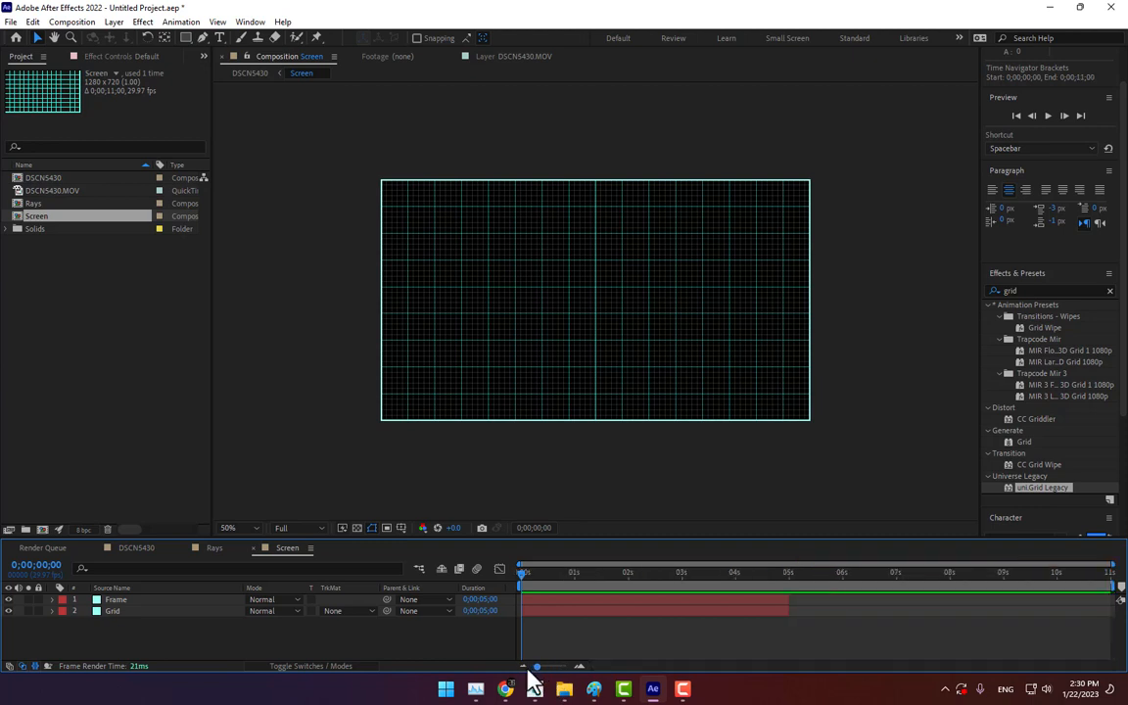
pyautogui.hotkey('ctrl', 'a')
pyautogui.moveTo(788, 610); pyautogui.dragTo(1125, 594)
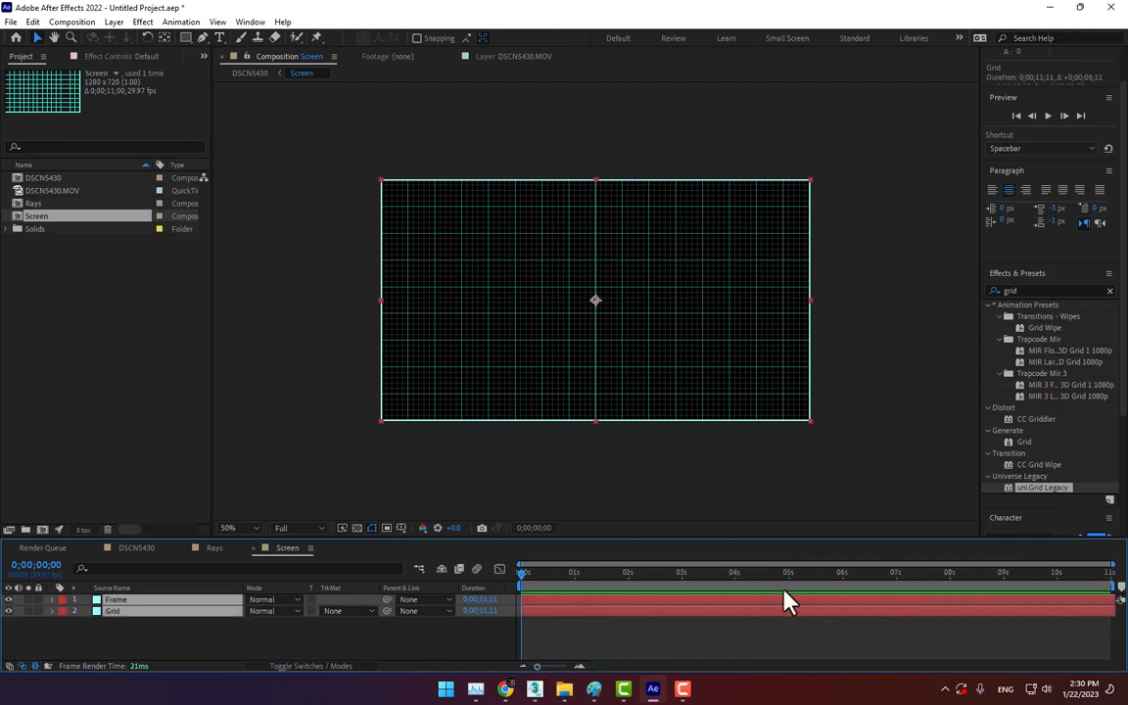
pyautogui.click(136, 548)
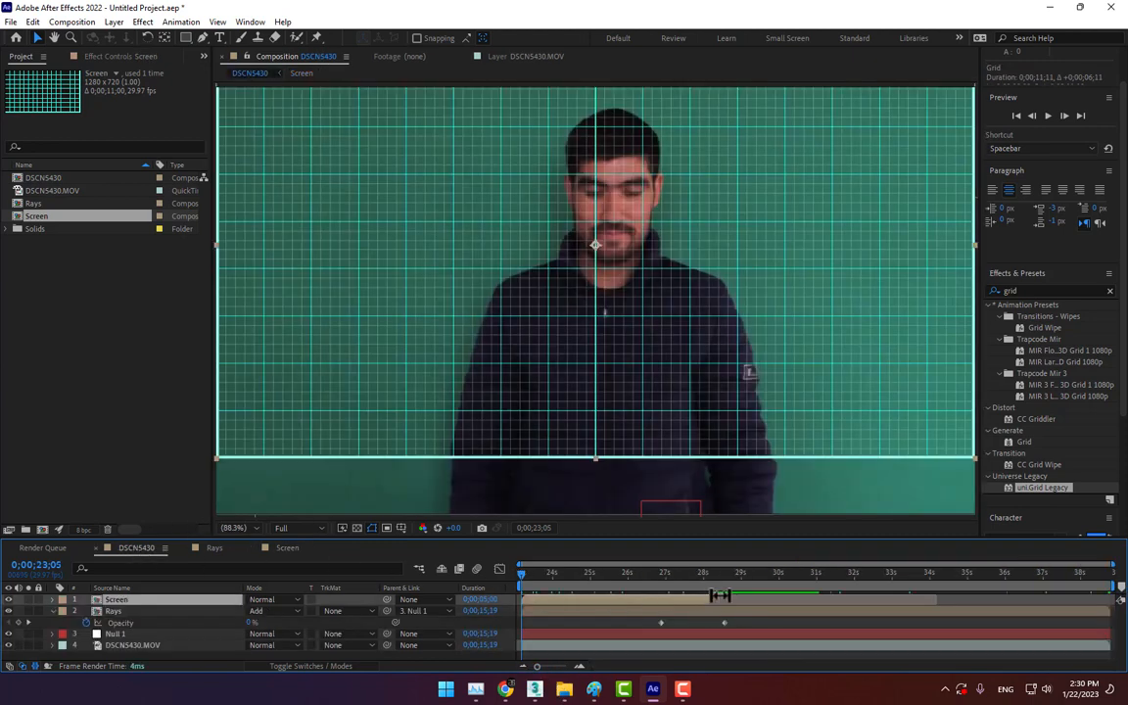
pyautogui.moveTo(731, 596); pyautogui.dragTo(995, 600)
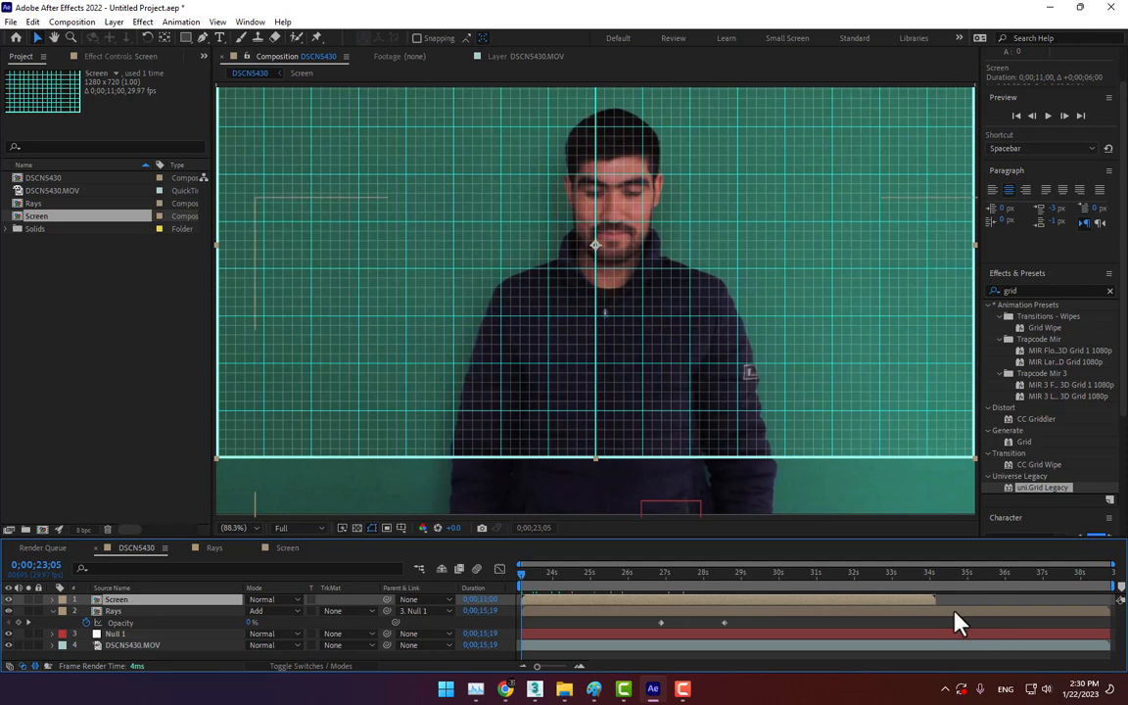
# Reopen the Screen composition and set its duration to 0;00;18;00
pyautogui.doubleClick(709, 600)
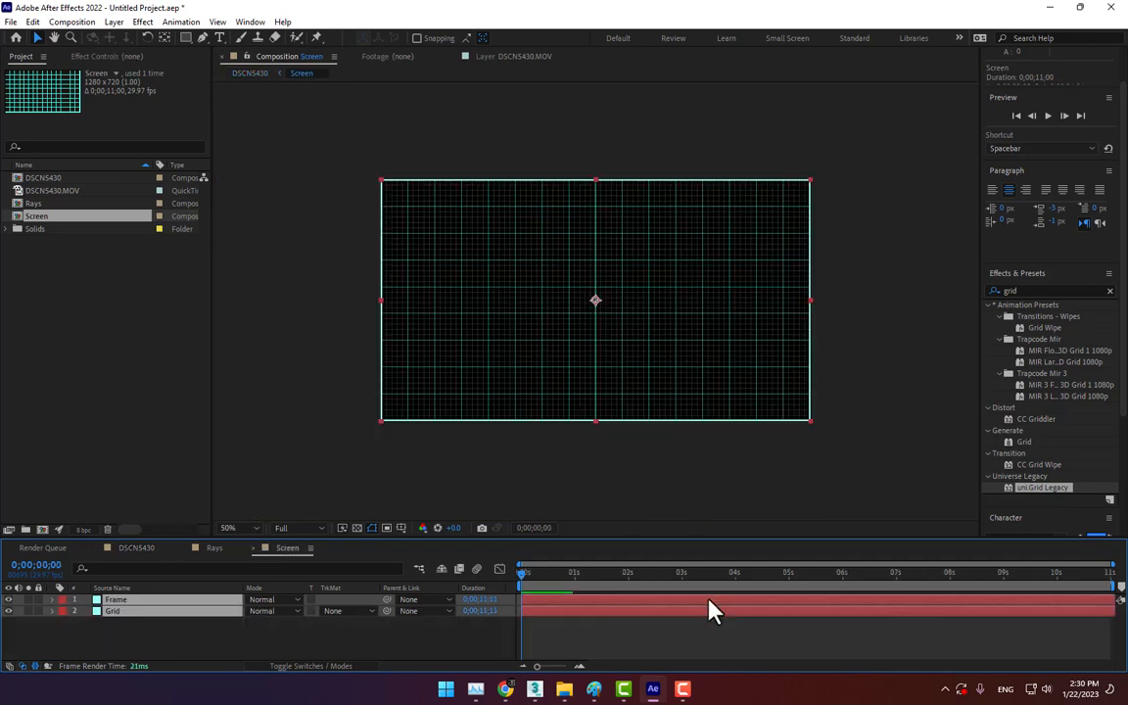
pyautogui.hotkey('ctrl', 'k')
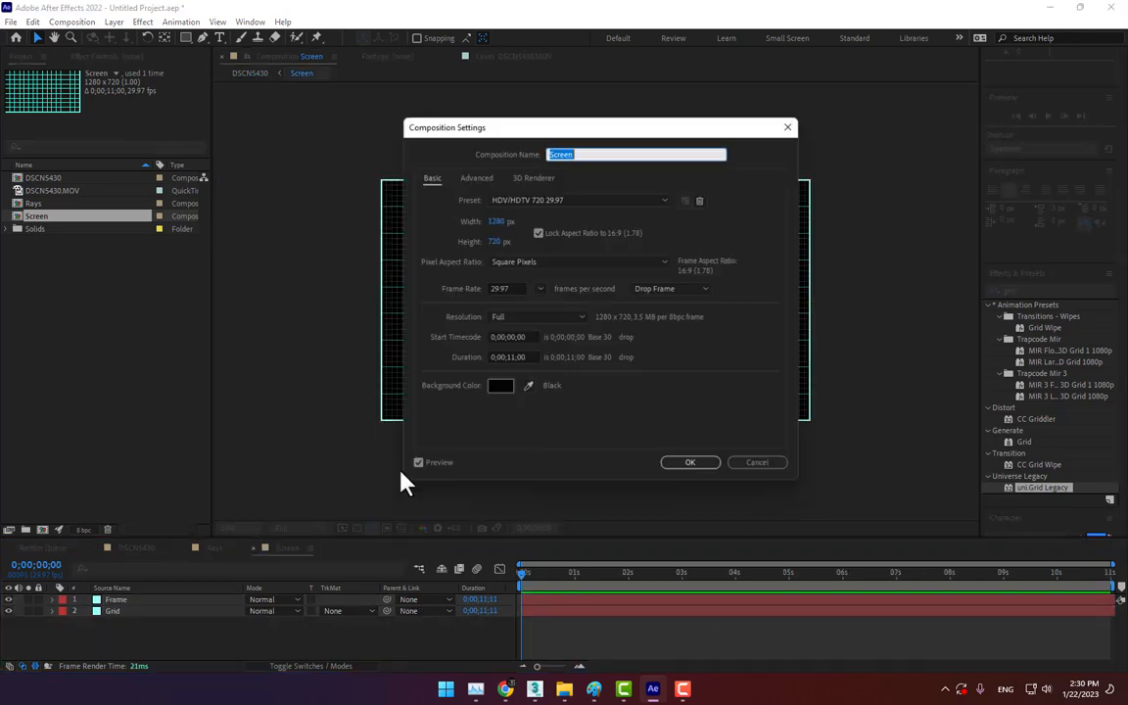
pyautogui.click(514, 356)
pyautogui.press('BackSpace')
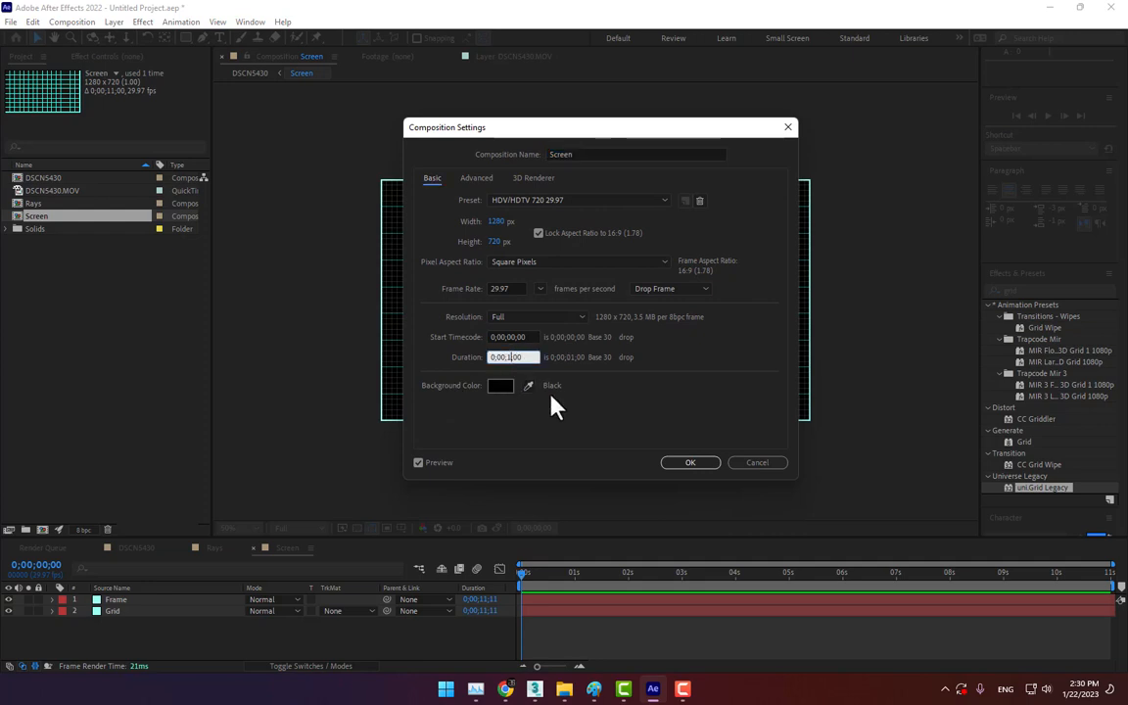
pyautogui.write('8')
pyautogui.press('Return')
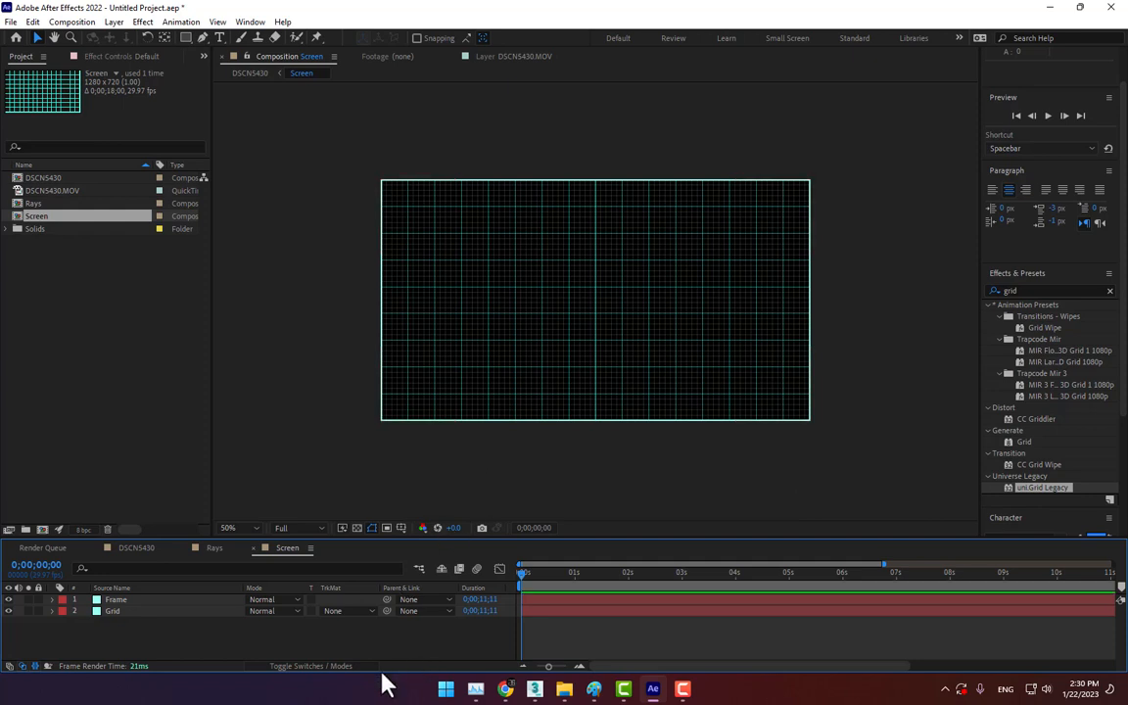
# Extend the Frame and Grid layers to the 18-second end and stretch the Screen layer across the DSCN5430 timeline
pyautogui.click(523, 666)
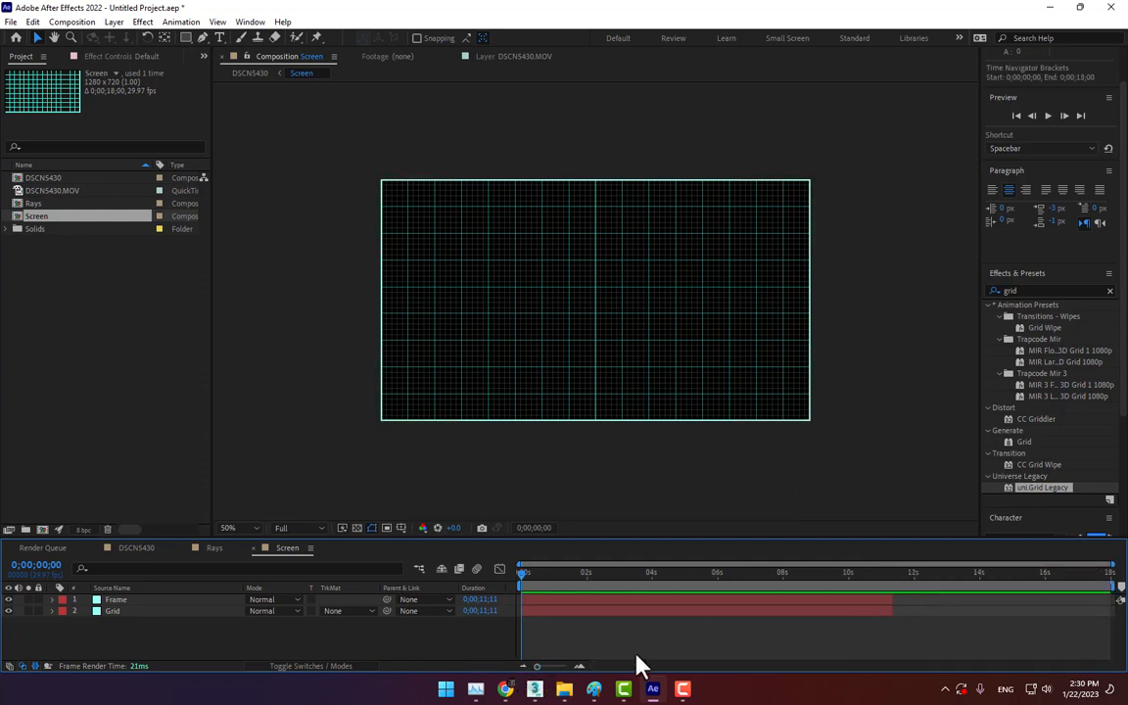
pyautogui.moveTo(636, 653); pyautogui.dragTo(1115, 611)
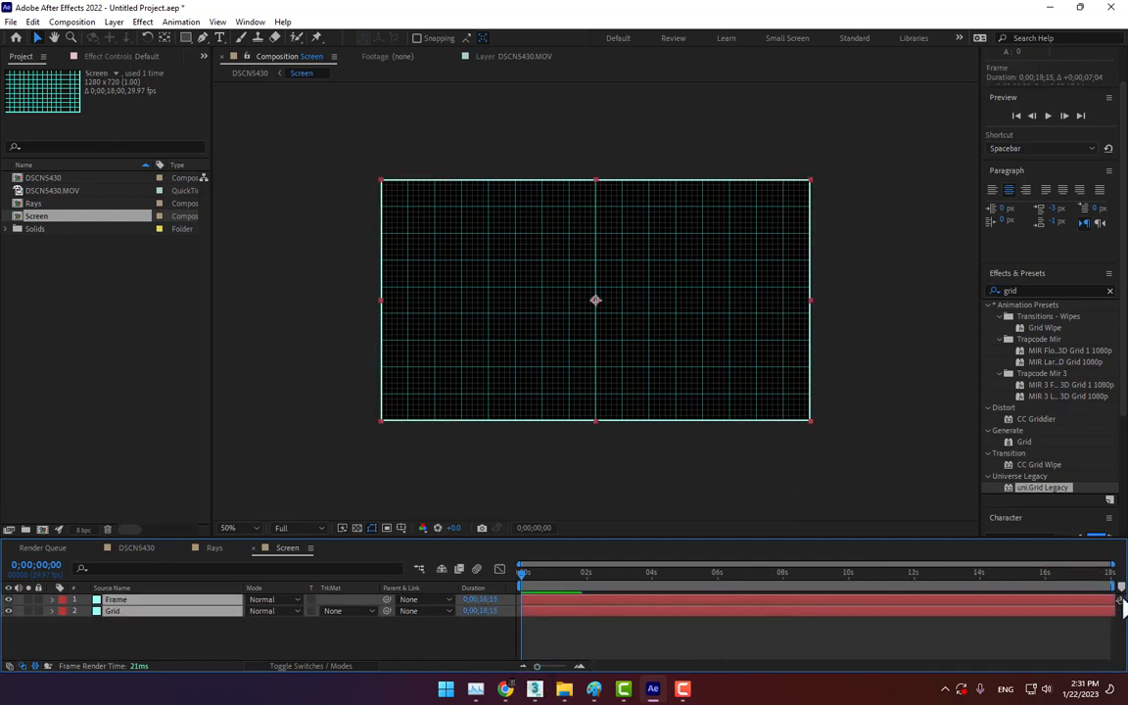
pyautogui.click(136, 548)
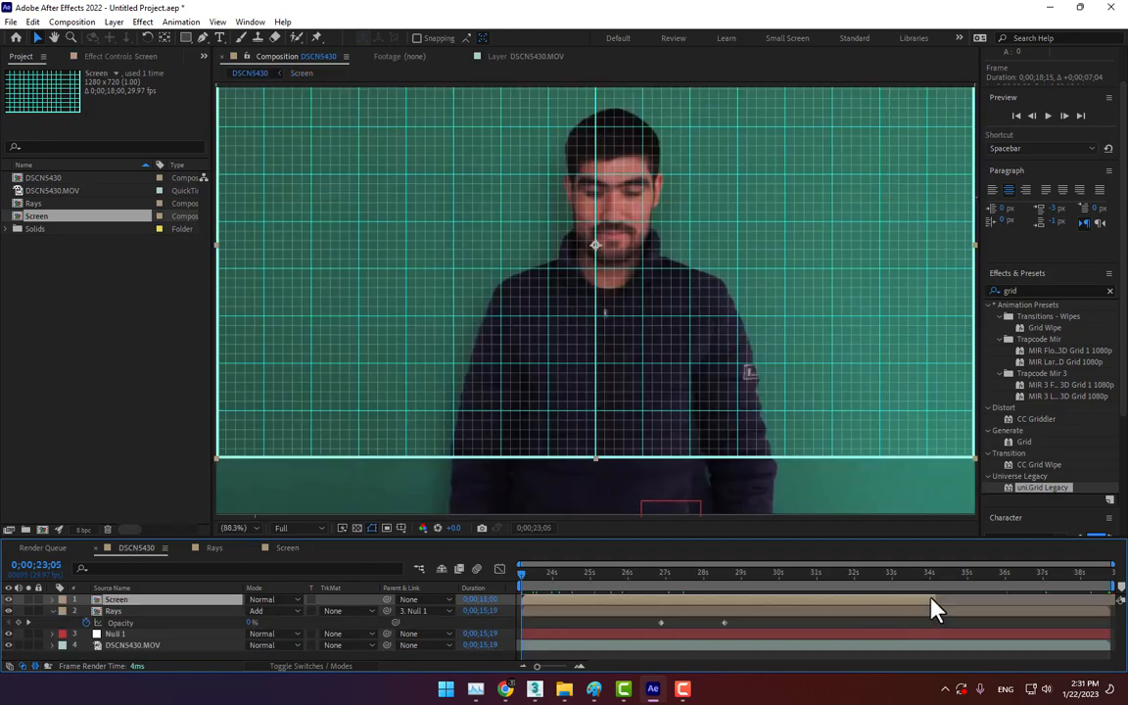
pyautogui.moveTo(1120, 599); pyautogui.dragTo(1058, 612)
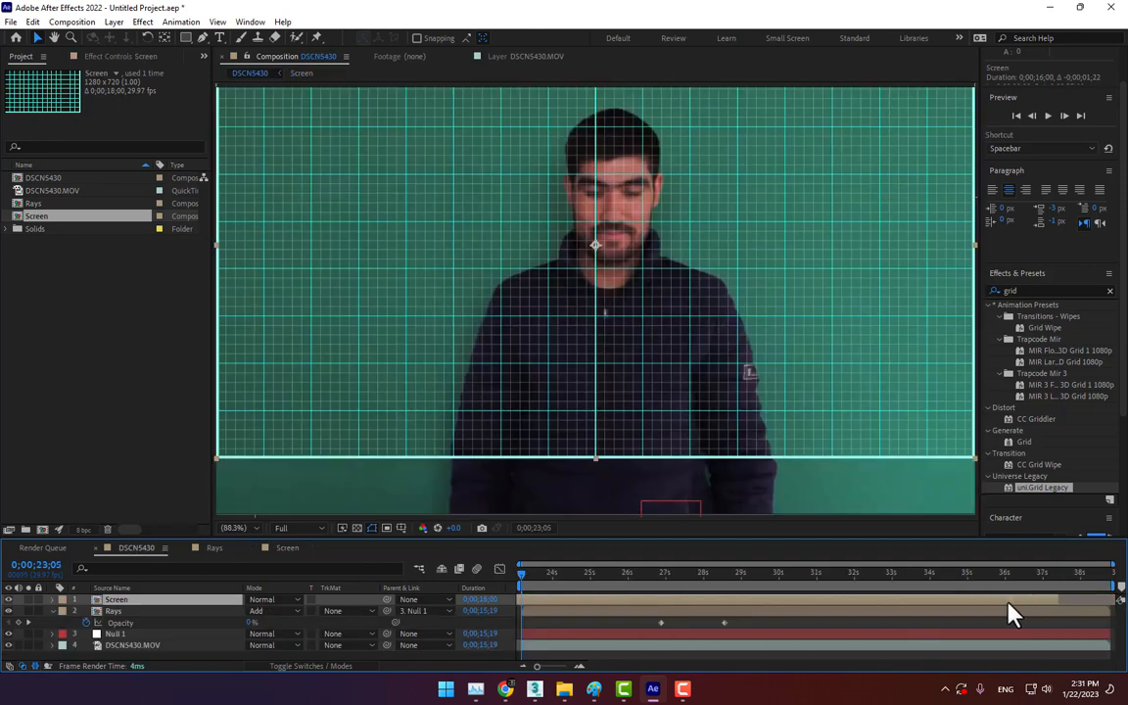
pyautogui.hotkey('ctrl', 'z')
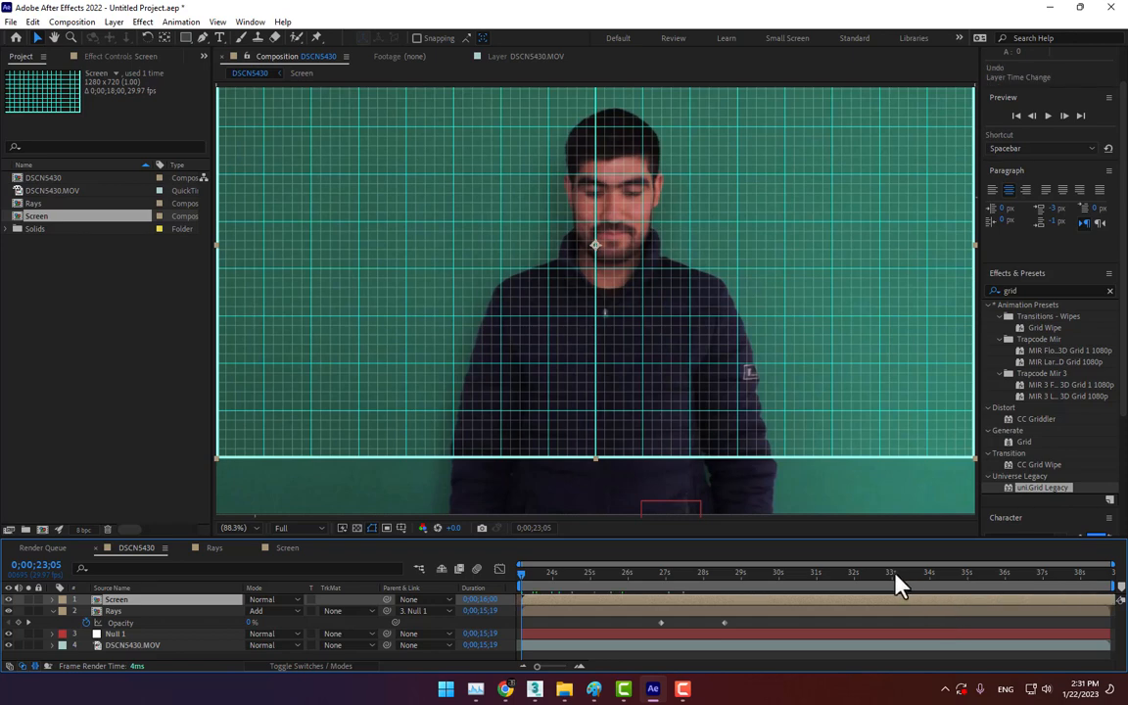
# At 0;00;26;24, scale the Screen layer down to 48%
pyautogui.click(656, 573)
pyautogui.press(',')
pyautogui.press(',')
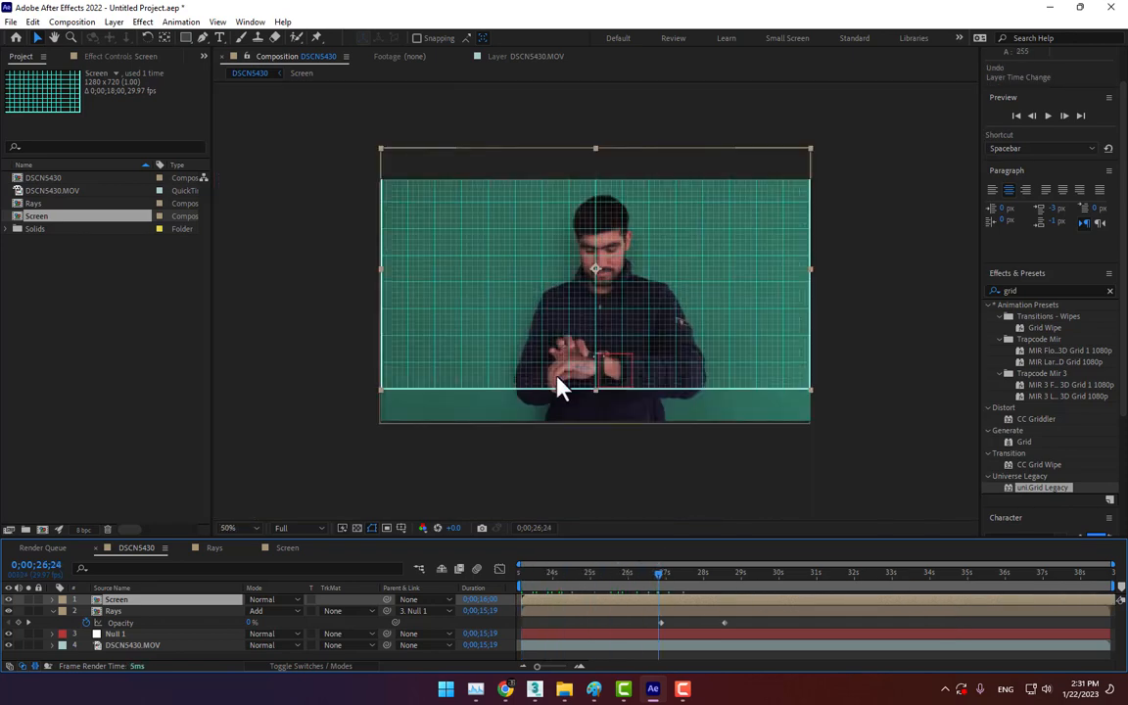
pyautogui.press('s')
pyautogui.moveTo(267, 610); pyautogui.dragTo(253, 611)
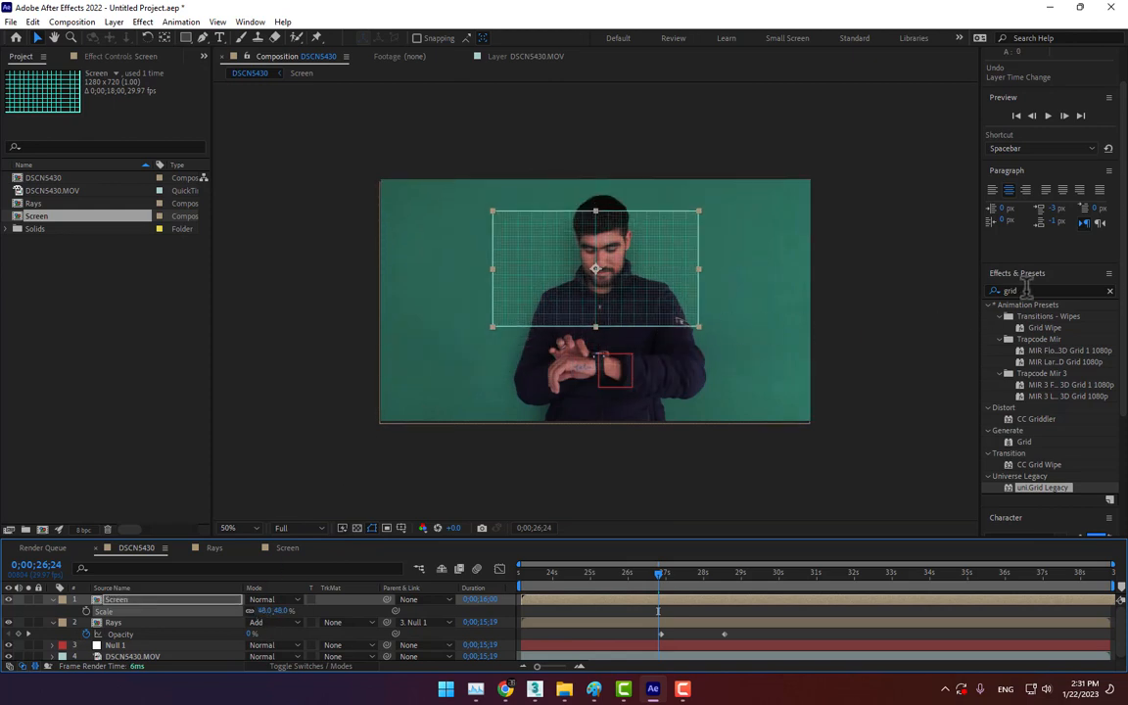
# Search the effects for "optic" and apply Optics Compensation to the Screen layer
pyautogui.click(1025, 291)
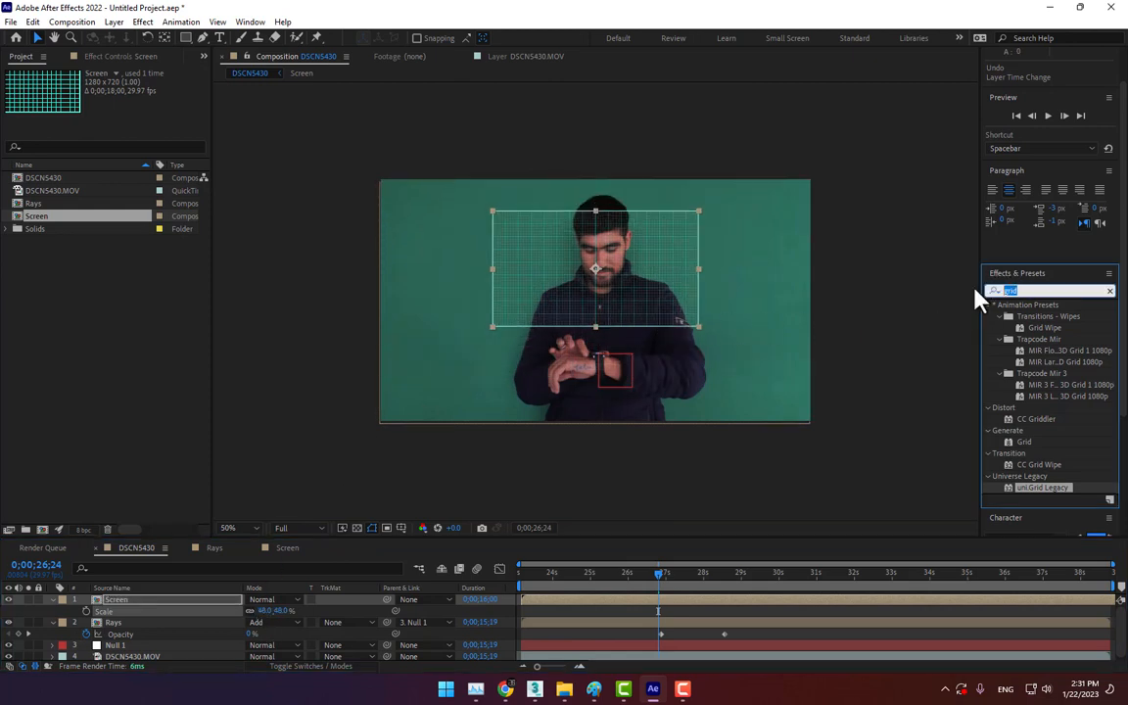
pyautogui.write('otics')
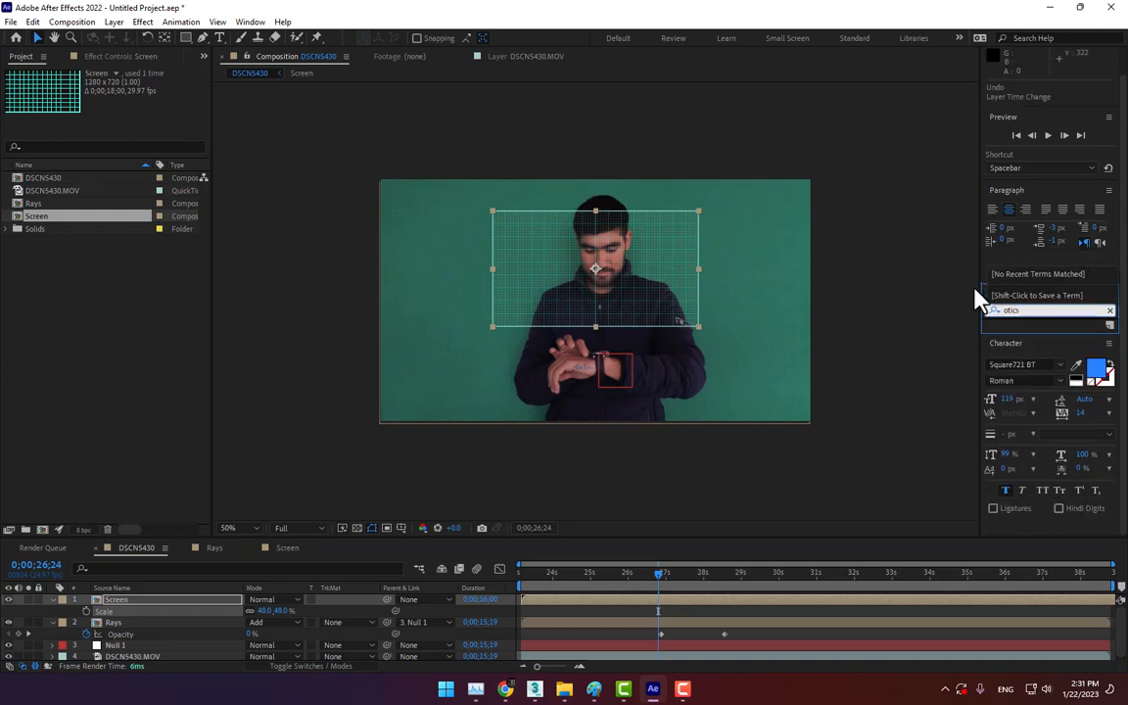
pyautogui.press('BackSpace')
pyautogui.click(1027, 252)
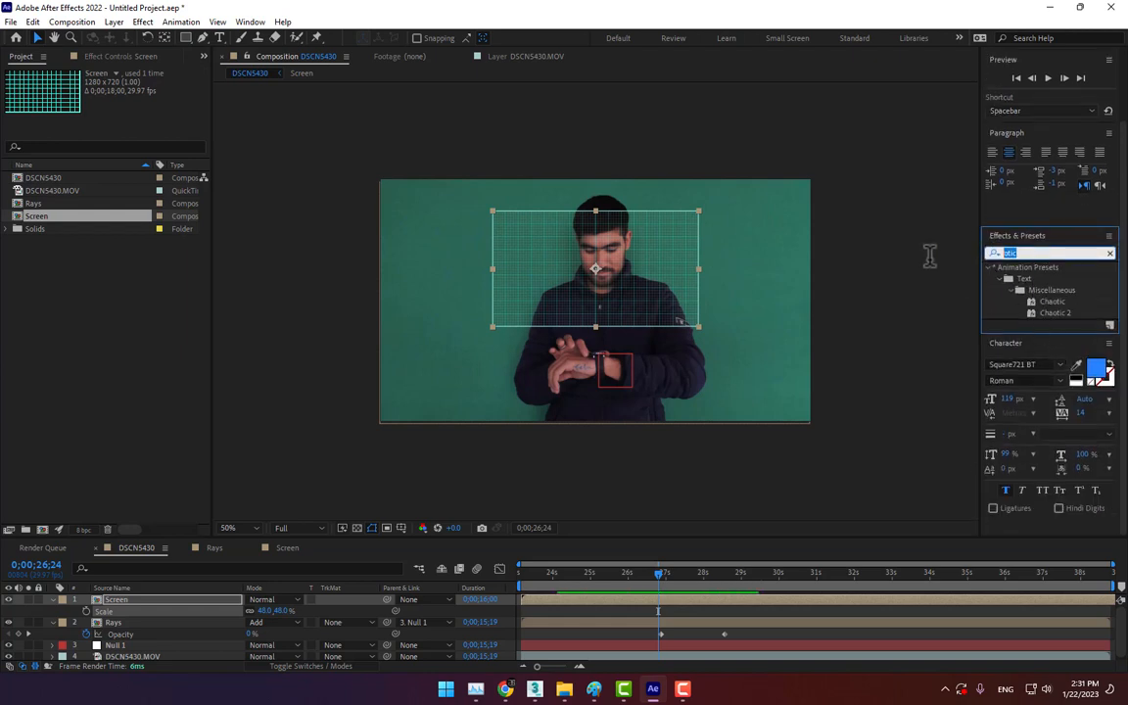
pyautogui.write('optic')
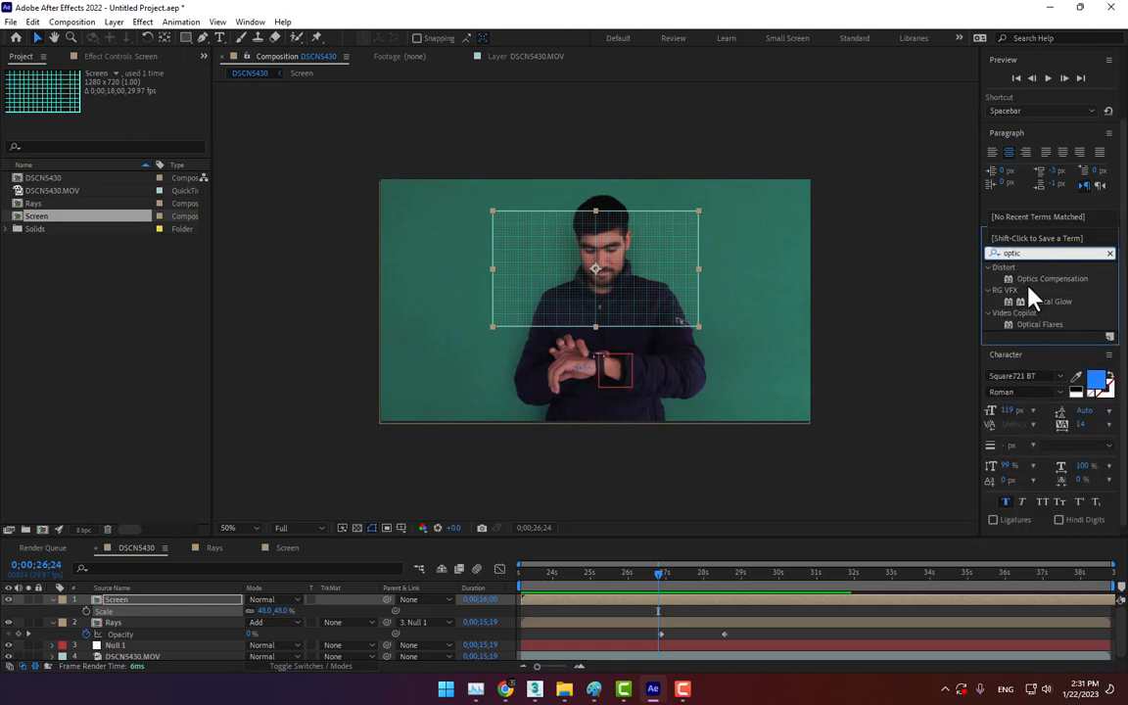
pyautogui.moveTo(1029, 288); pyautogui.dragTo(444, 366)
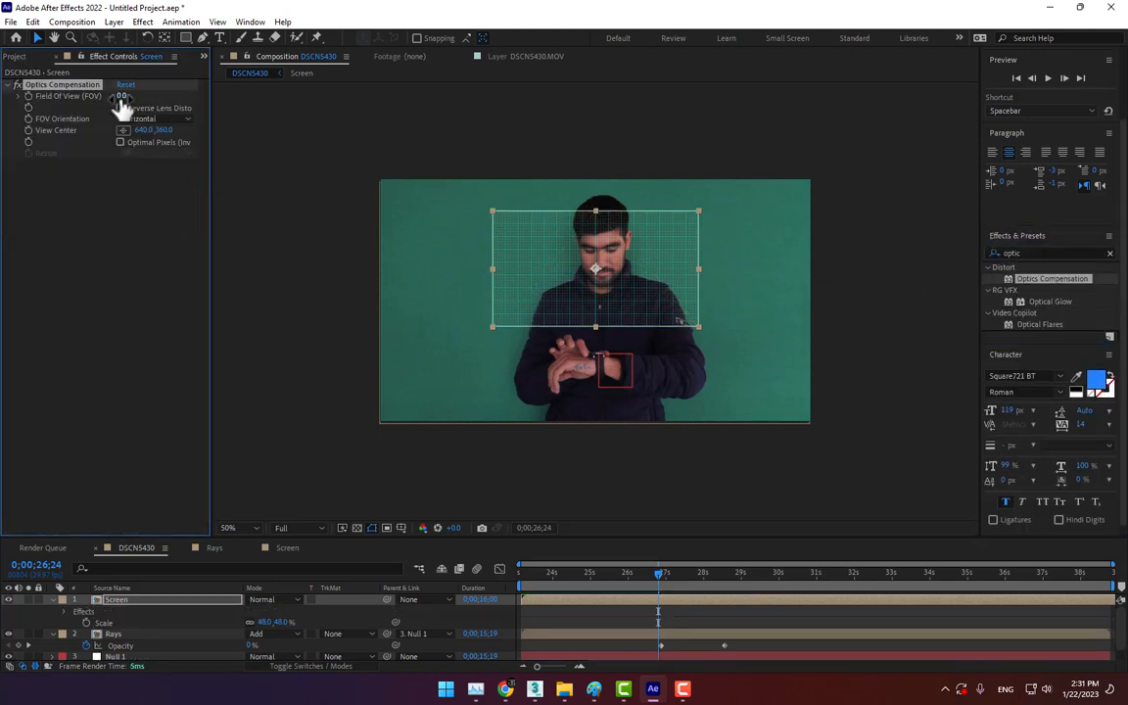
# Set the Optics Compensation Field of View to 67.8 and scale the Screen layer to 60%
pyautogui.moveTo(122, 106); pyautogui.dragTo(183, 166)
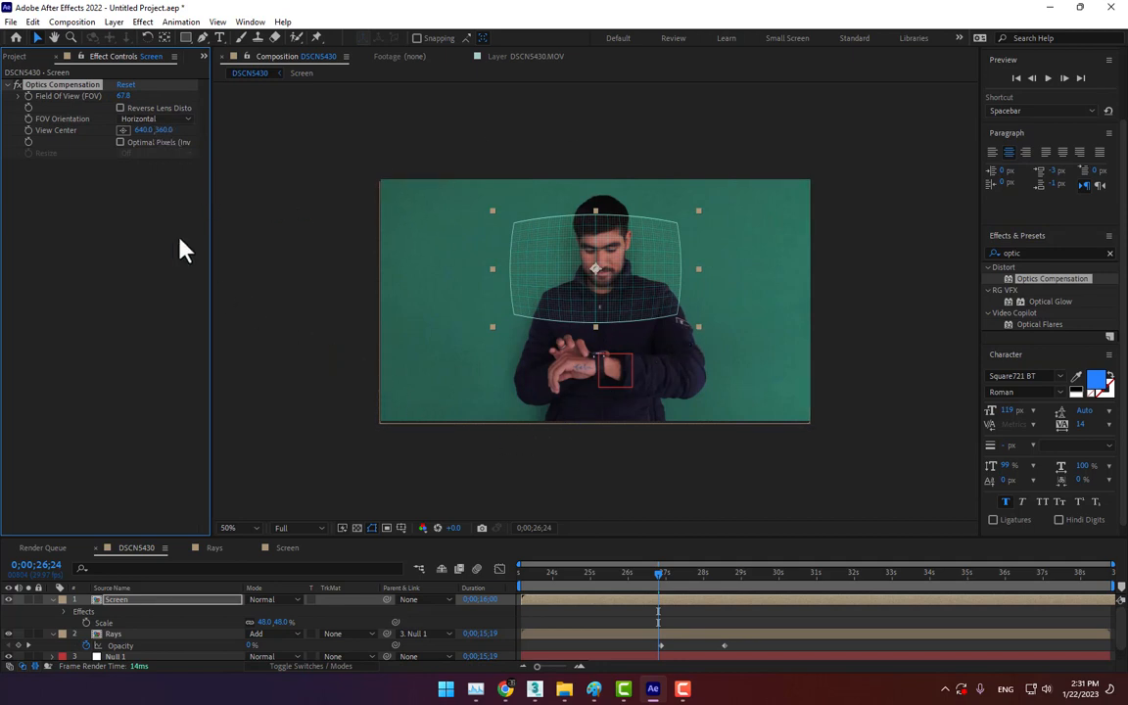
pyautogui.press('s')
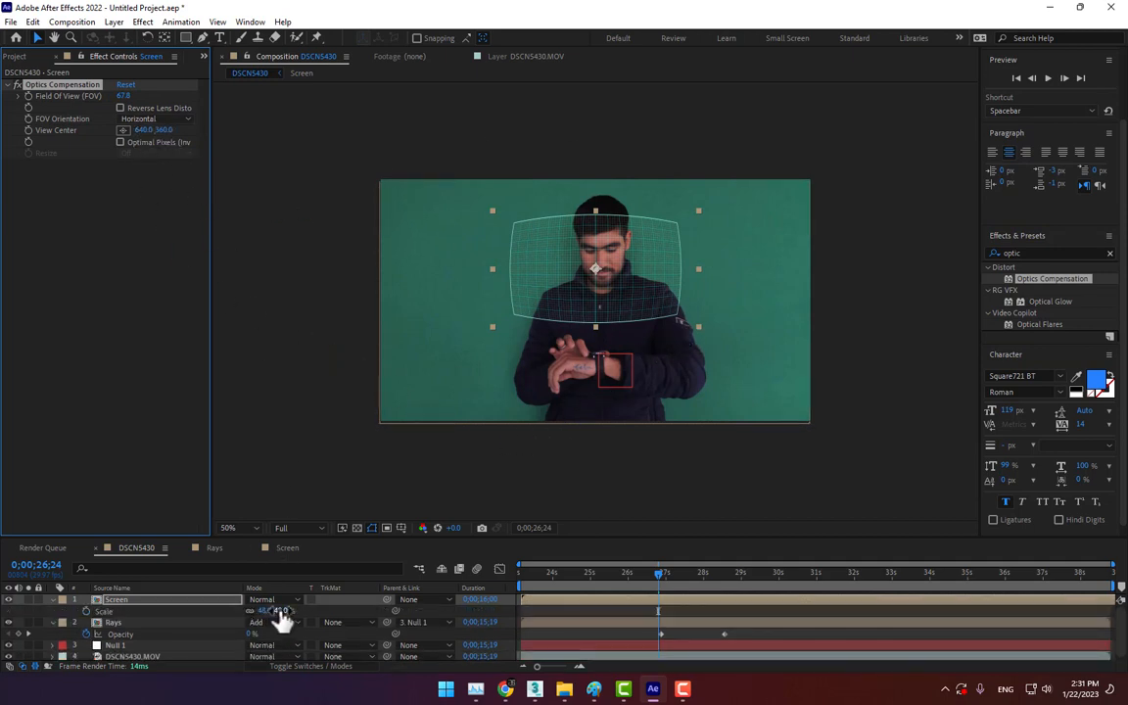
pyautogui.moveTo(281, 619); pyautogui.dragTo(289, 610)
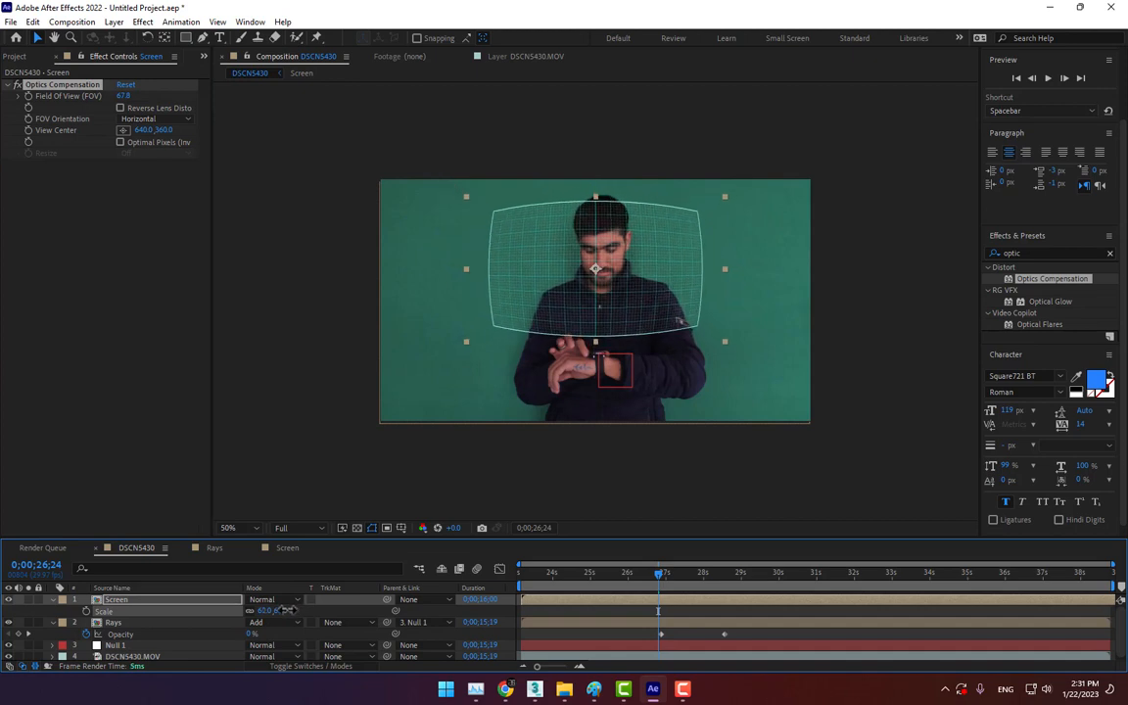
# Move the Screen layer's anchor point onto the watch and keyframe Scale from 0% at 0;00;26;26 to 60% at 0;00;28;17
pyautogui.click(164, 37)
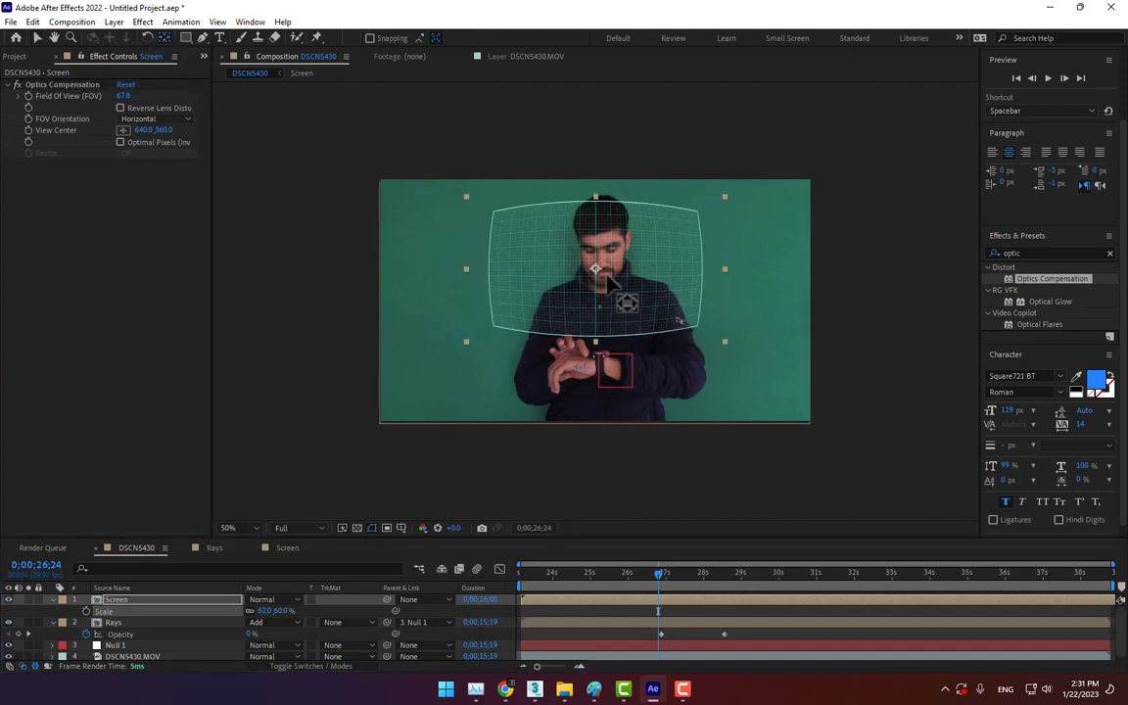
pyautogui.moveTo(599, 274); pyautogui.dragTo(597, 357)
pyautogui.click(660, 575)
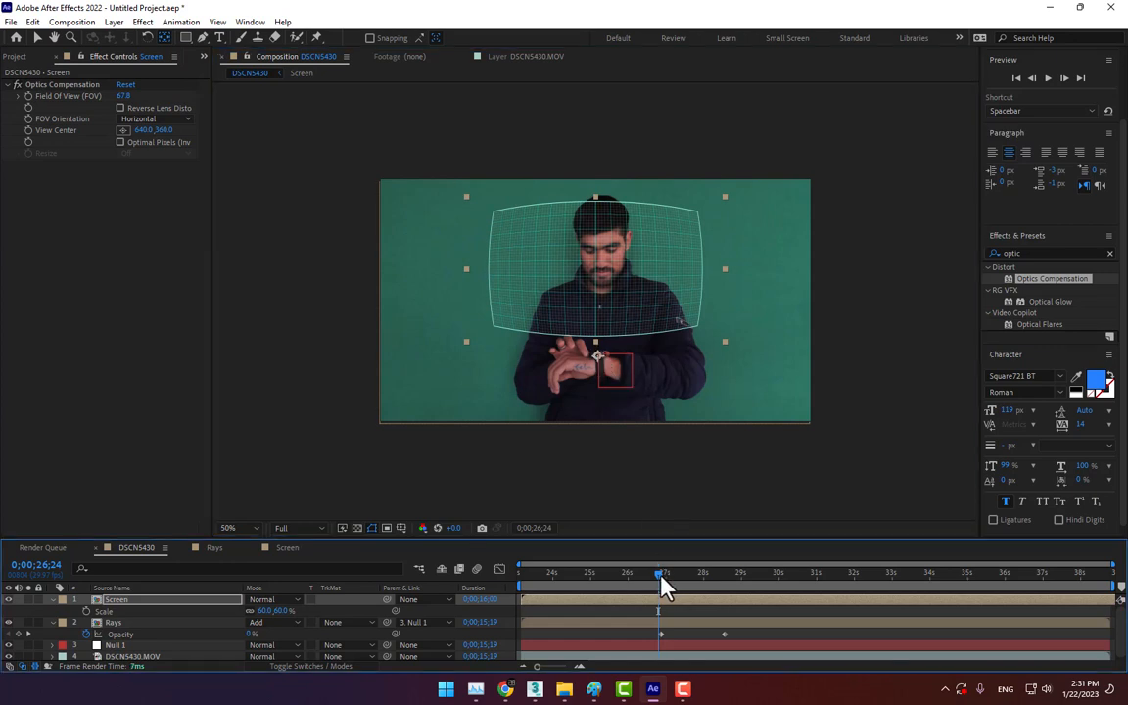
pyautogui.click(662, 573)
pyautogui.click(86, 611)
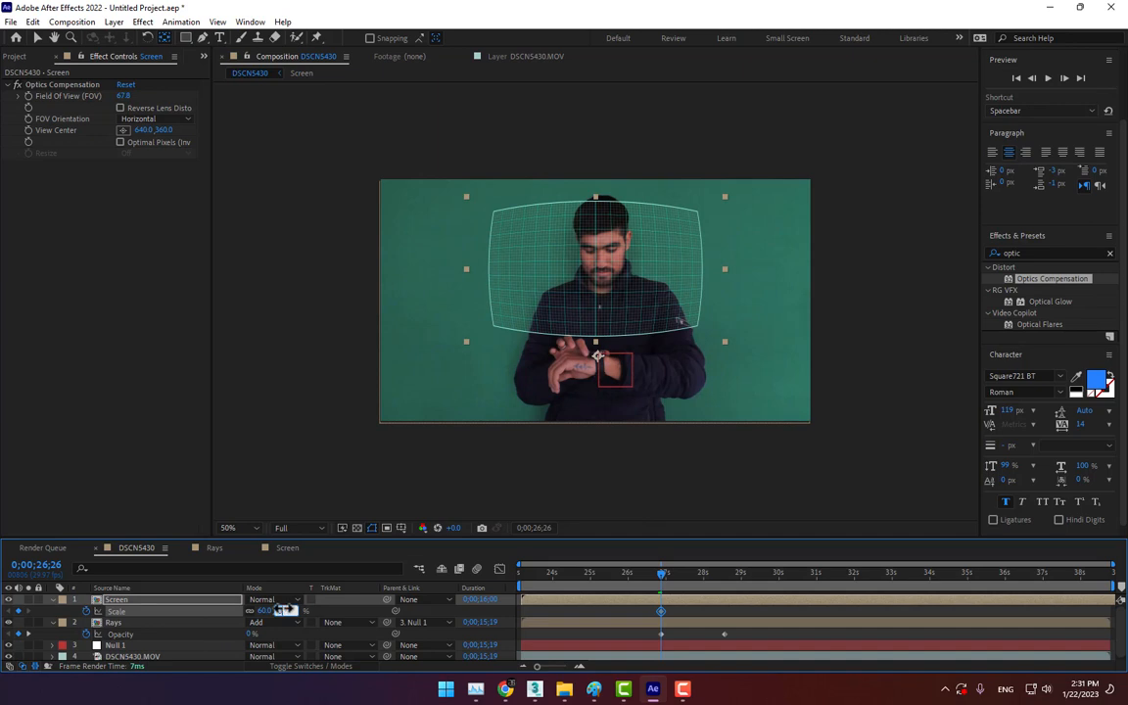
pyautogui.moveTo(284, 609); pyautogui.dragTo(215, 609)
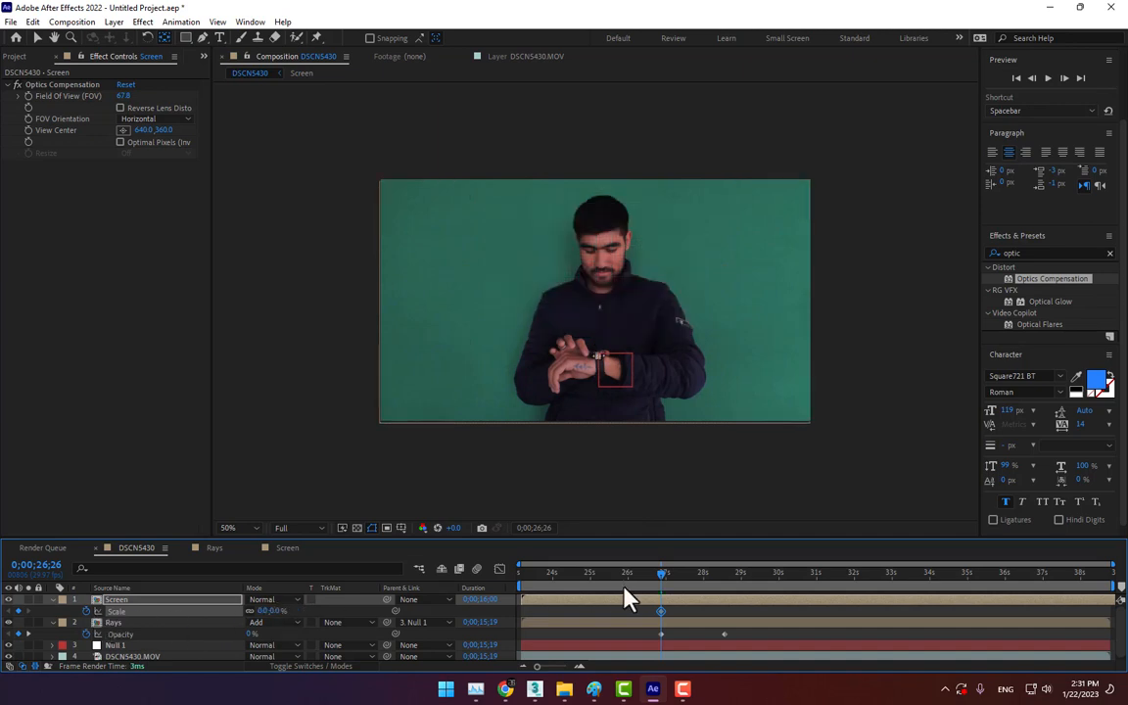
pyautogui.click(724, 574)
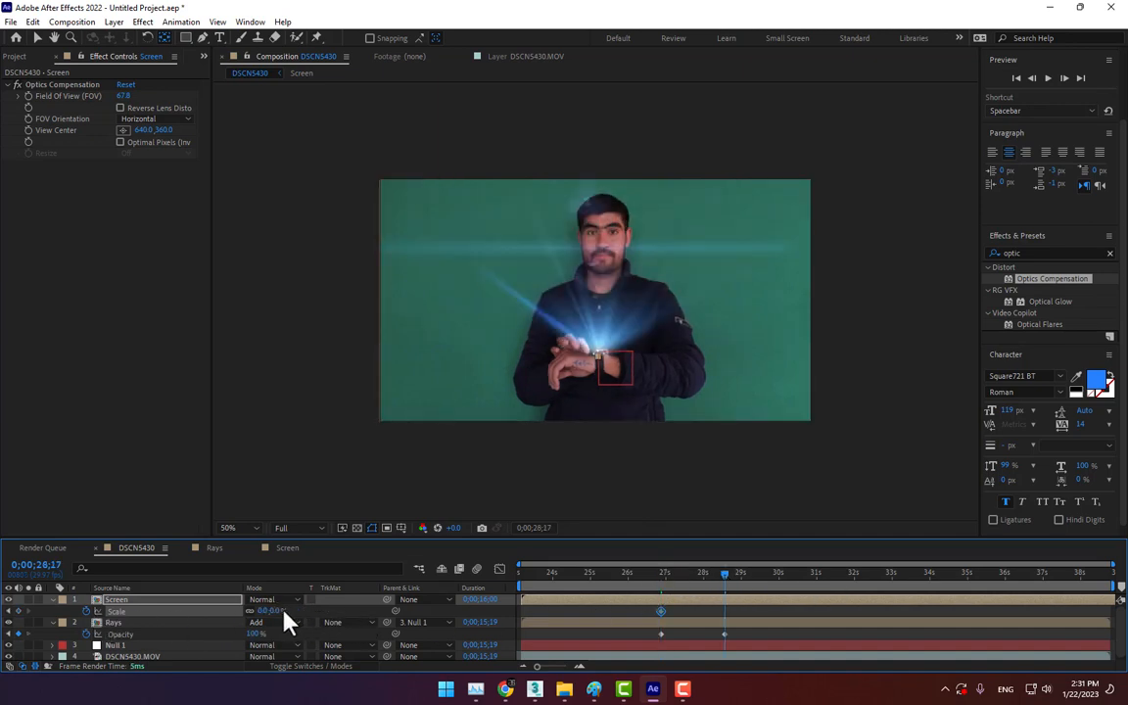
pyautogui.moveTo(279, 610); pyautogui.dragTo(338, 609)
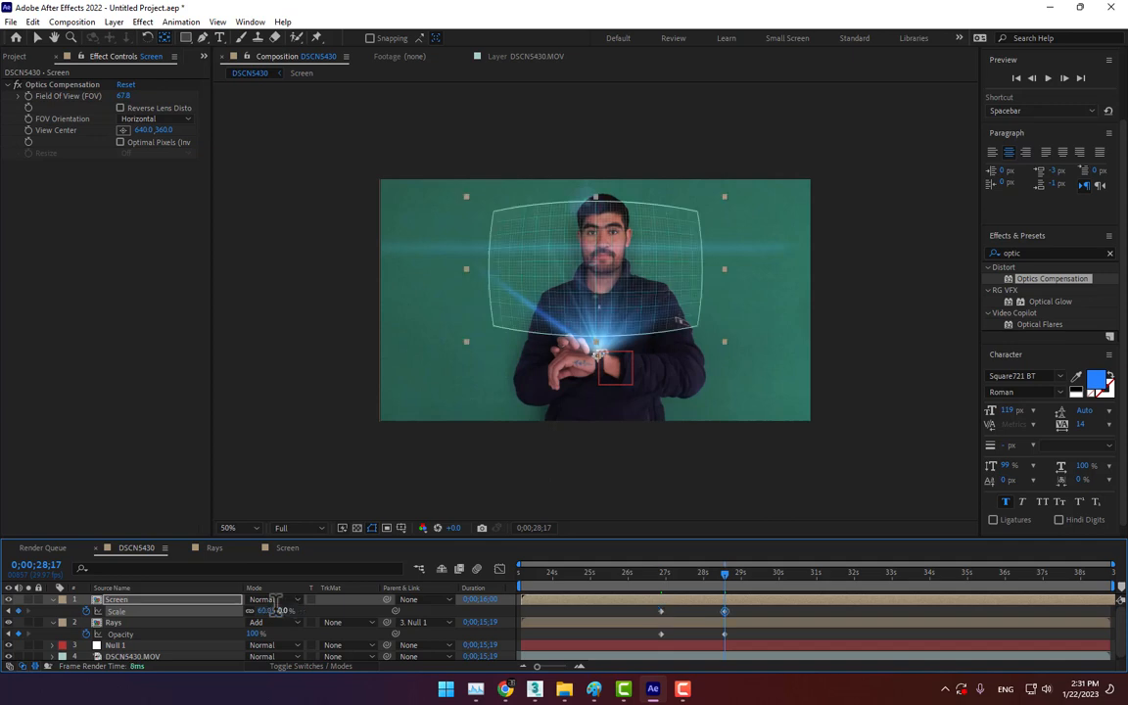
# Keyframe the Screen layer's Opacity from 0% at 0;00;26;27 to 100% at 0;00;28;17
pyautogui.click(662, 574)
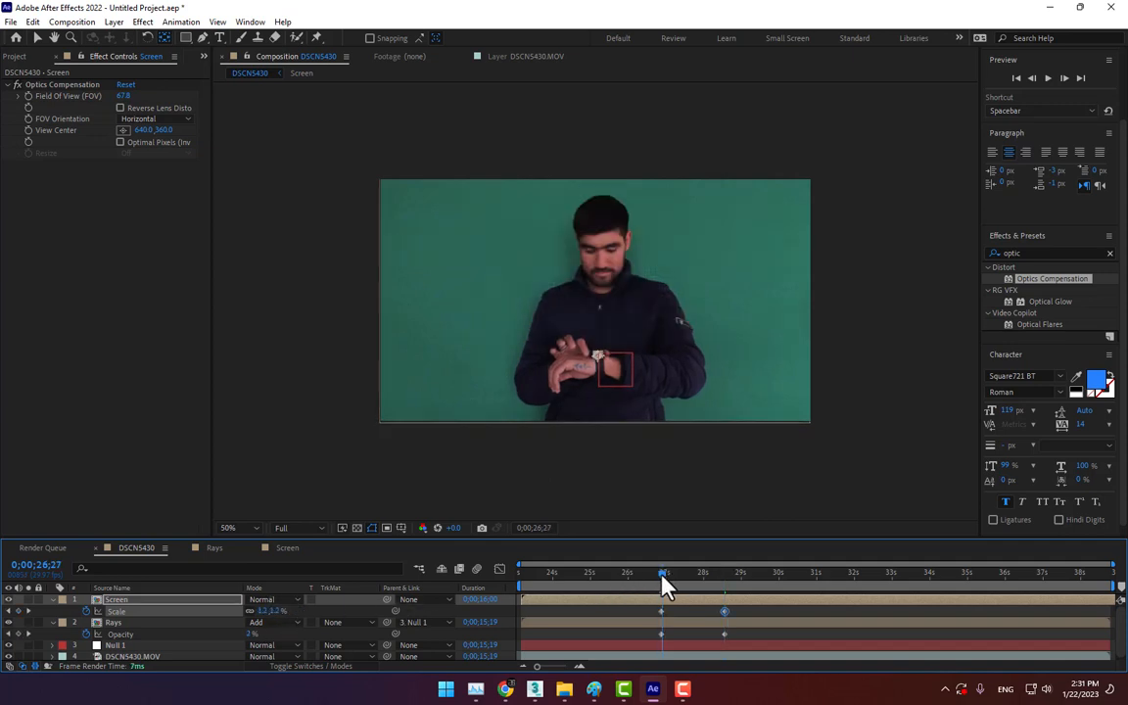
pyautogui.press('t')
pyautogui.click(86, 611)
pyautogui.moveTo(254, 612); pyautogui.dragTo(139, 631)
pyautogui.click(723, 578)
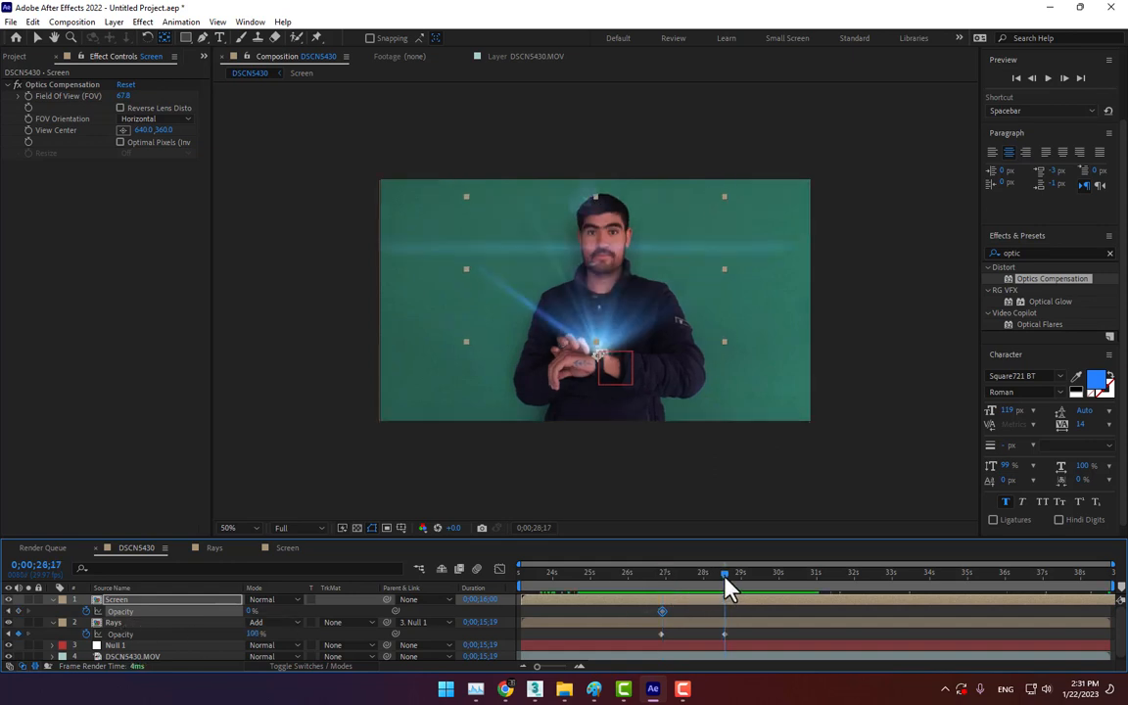
pyautogui.moveTo(252, 619); pyautogui.dragTo(284, 552)
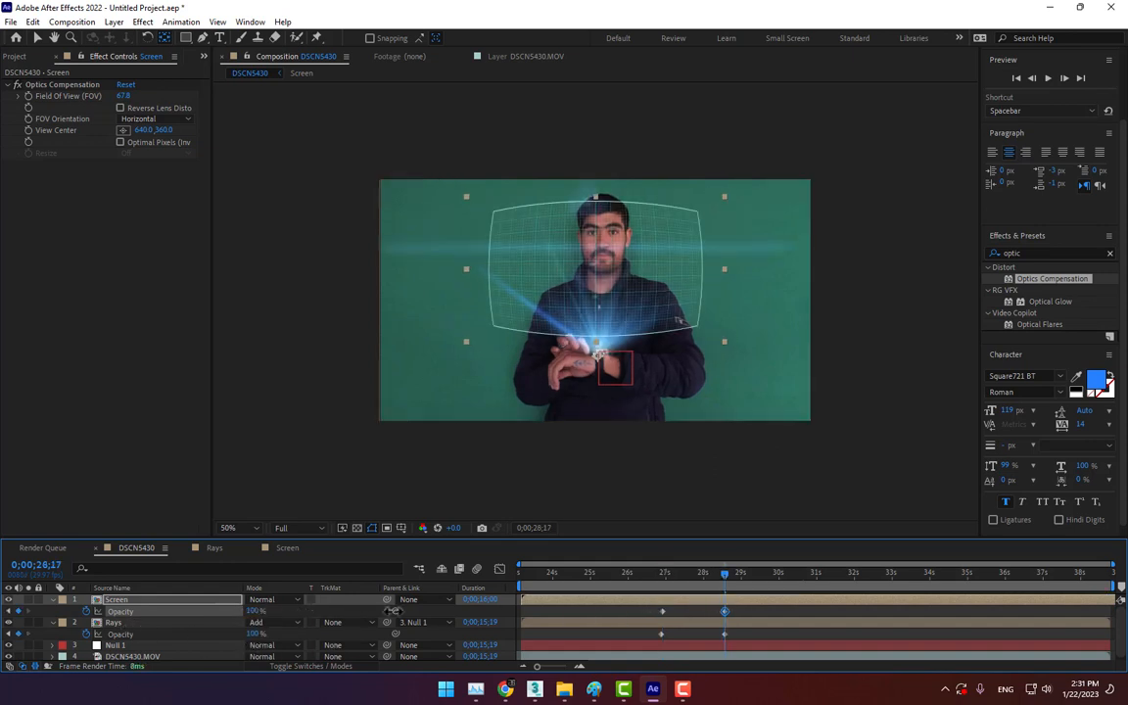
# Locate the finger-tap moment in the footage and create a white 1280 × 720 px solid in the Screen composition
pyautogui.moveTo(582, 591); pyautogui.dragTo(760, 642)
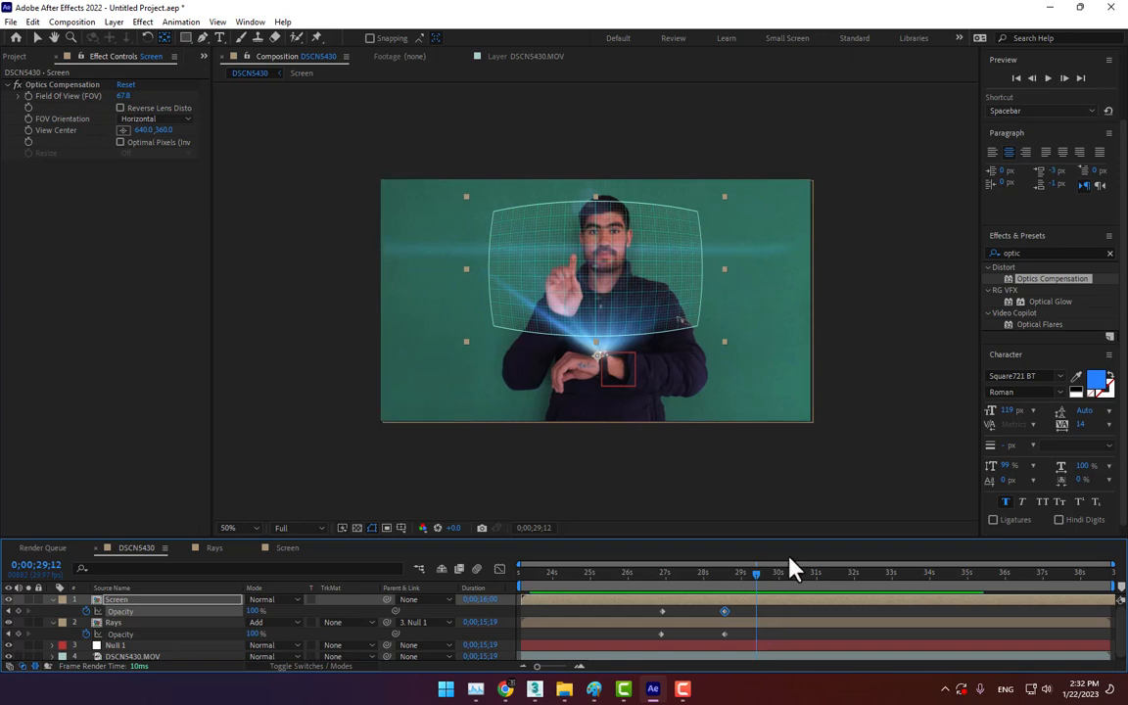
pyautogui.moveTo(694, 577); pyautogui.dragTo(785, 584)
pyautogui.scroll(1, 534, 282)
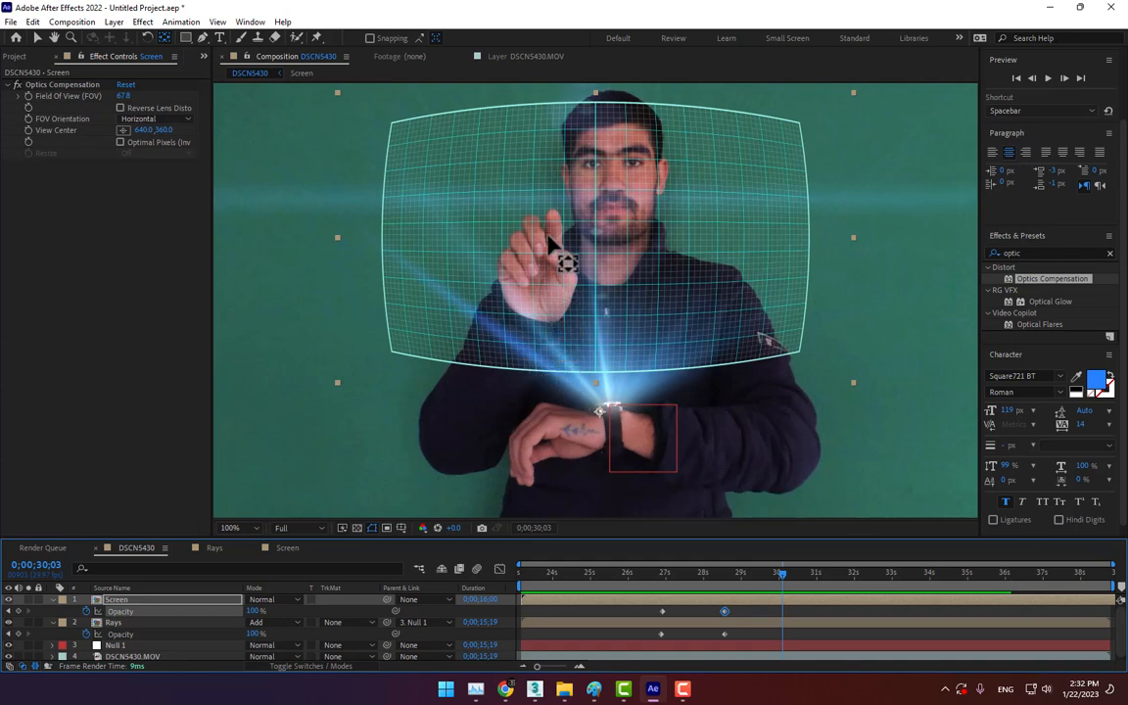
pyautogui.click(288, 549)
pyautogui.rightClick(383, 647)
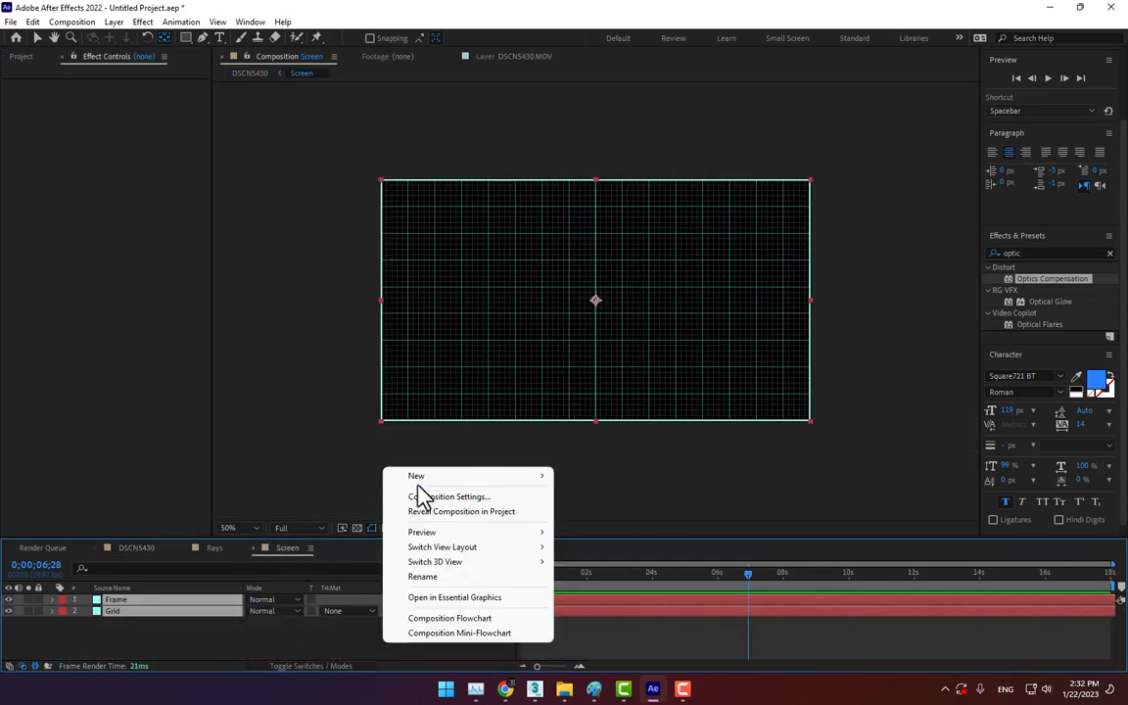
pyautogui.moveTo(431, 474)
pyautogui.click(612, 510)
pyautogui.click(922, 450)
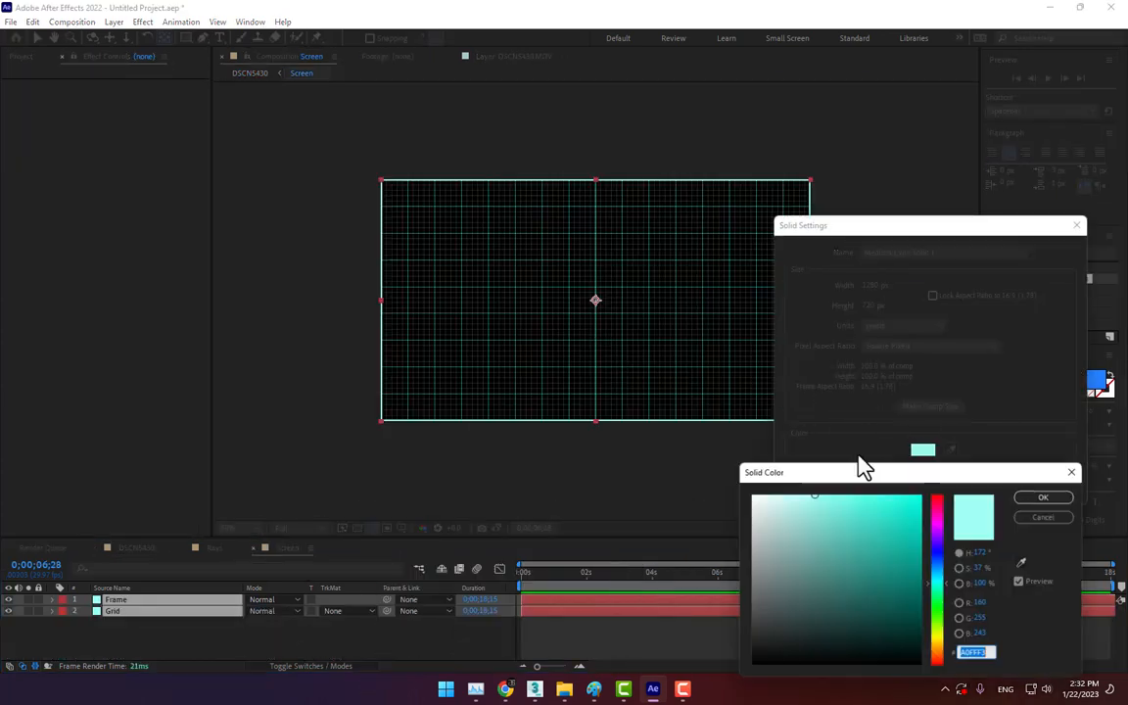
pyautogui.moveTo(784, 504); pyautogui.dragTo(726, 477)
pyautogui.click(1050, 498)
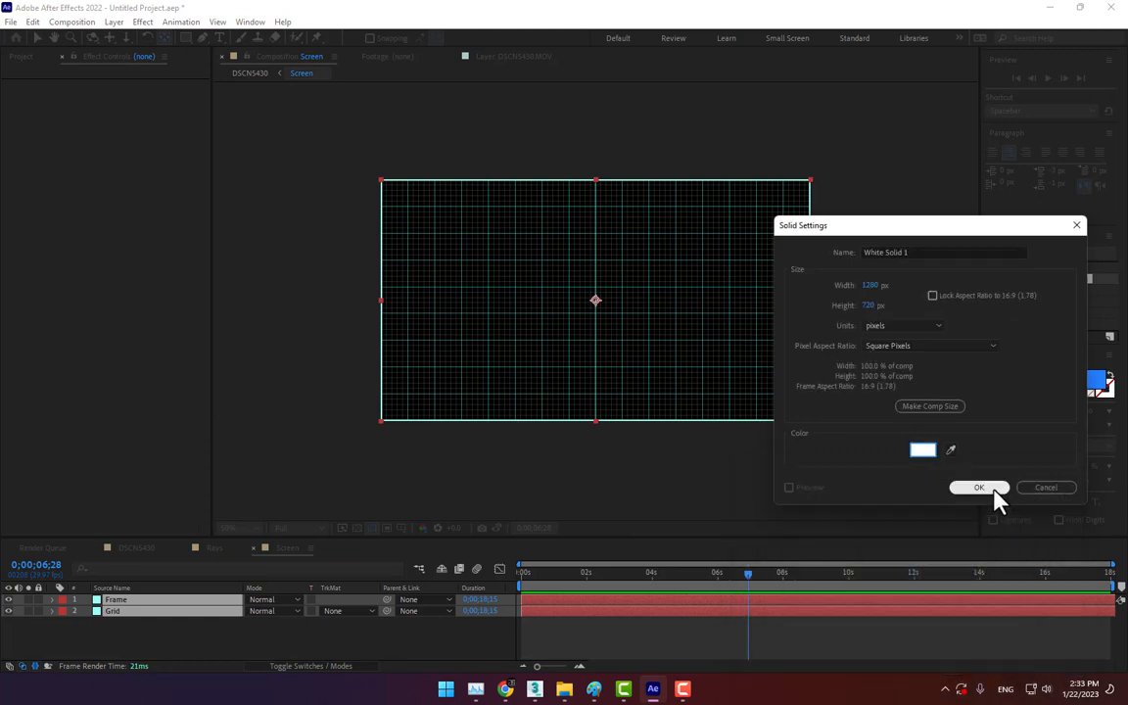
pyautogui.click(990, 488)
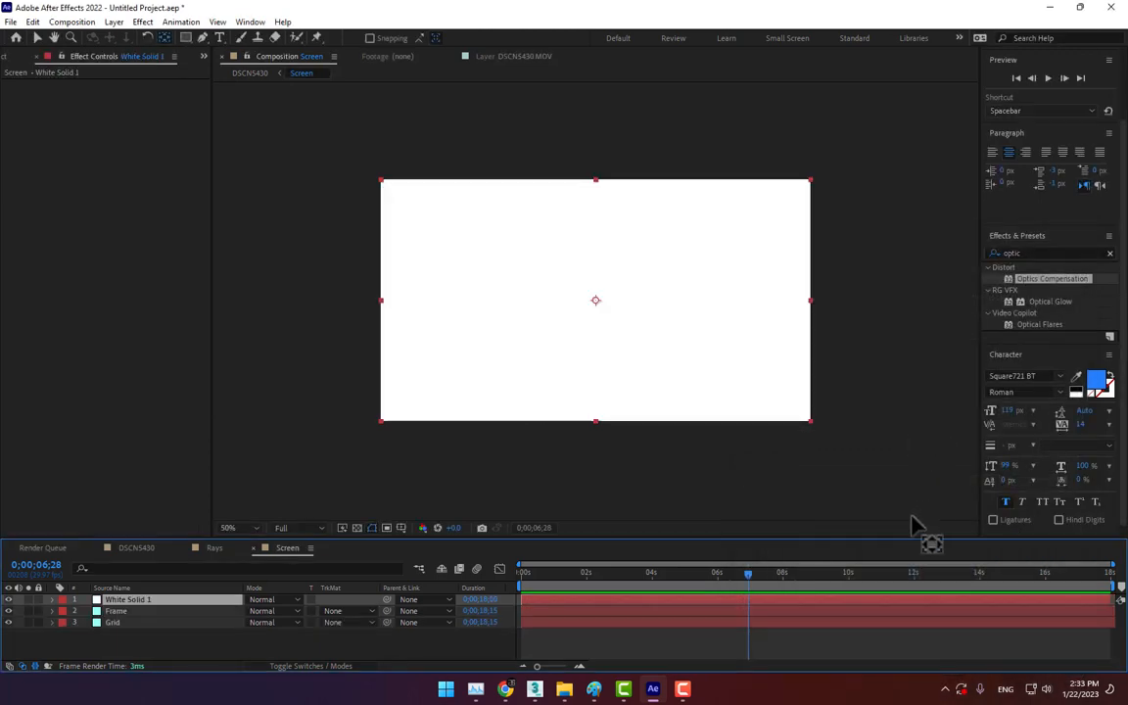
# Apply the Universe HUD Components effect to the white solid
pyautogui.click(143, 21)
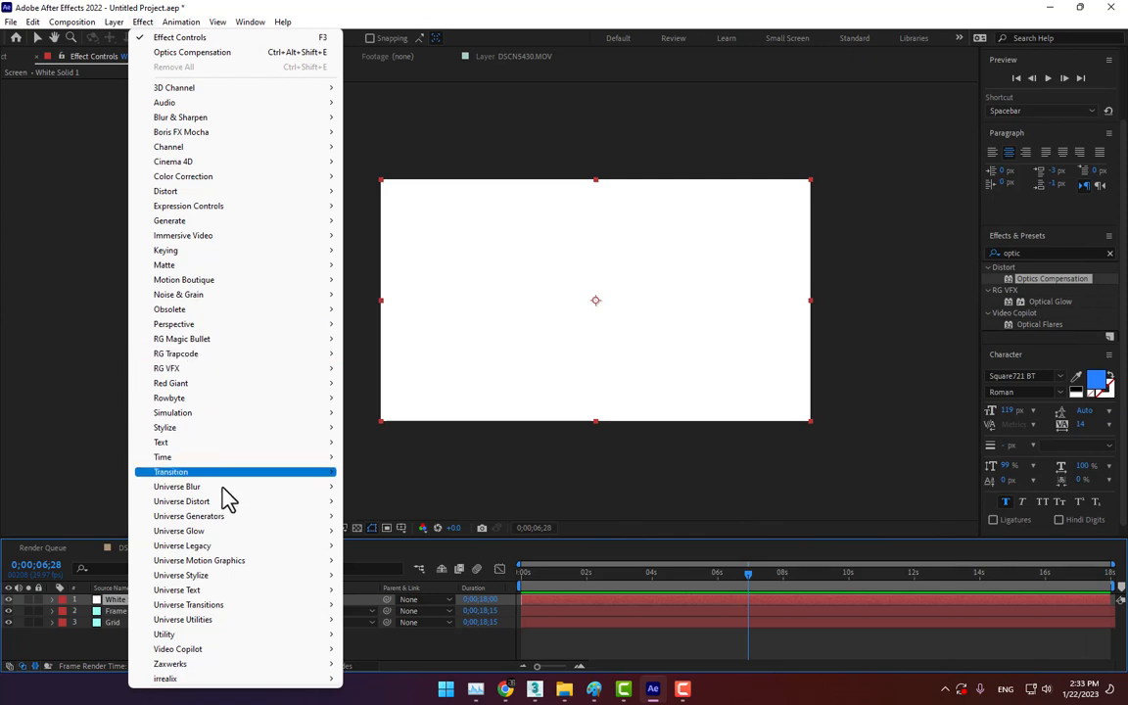
pyautogui.moveTo(227, 576)
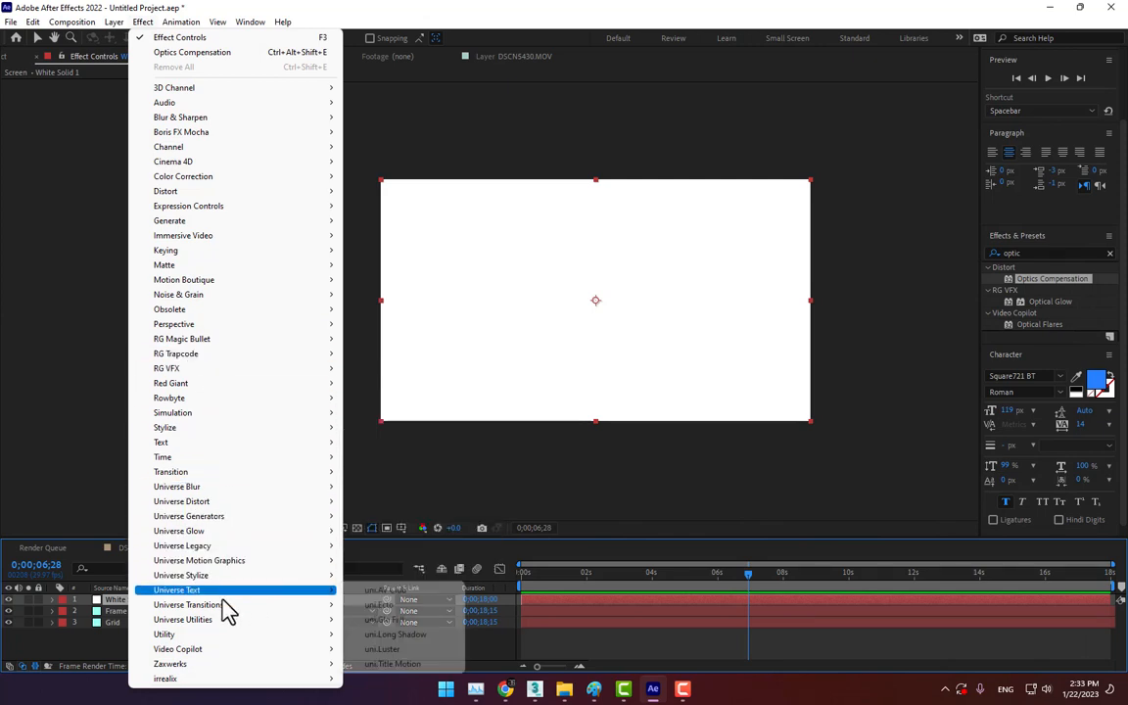
pyautogui.moveTo(221, 621)
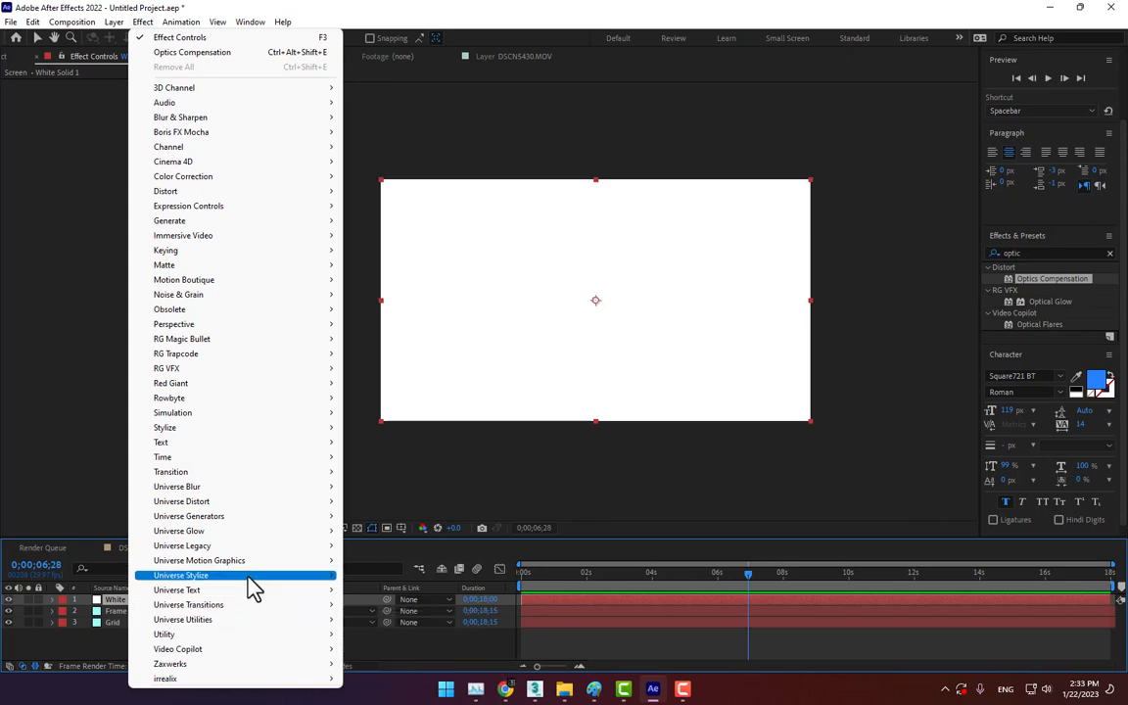
pyautogui.moveTo(256, 562)
pyautogui.click(415, 561)
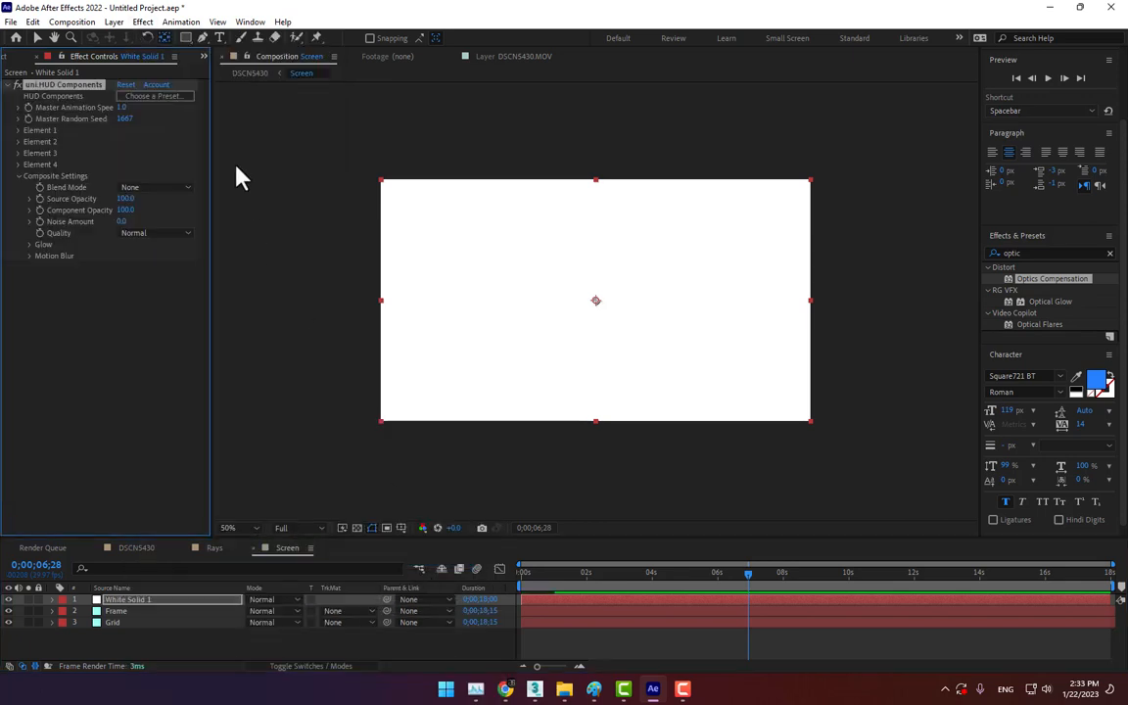
# Load the Hex Chevrons preset and move the HUD element slightly up and left of the grid's centre
pyautogui.click(142, 86)
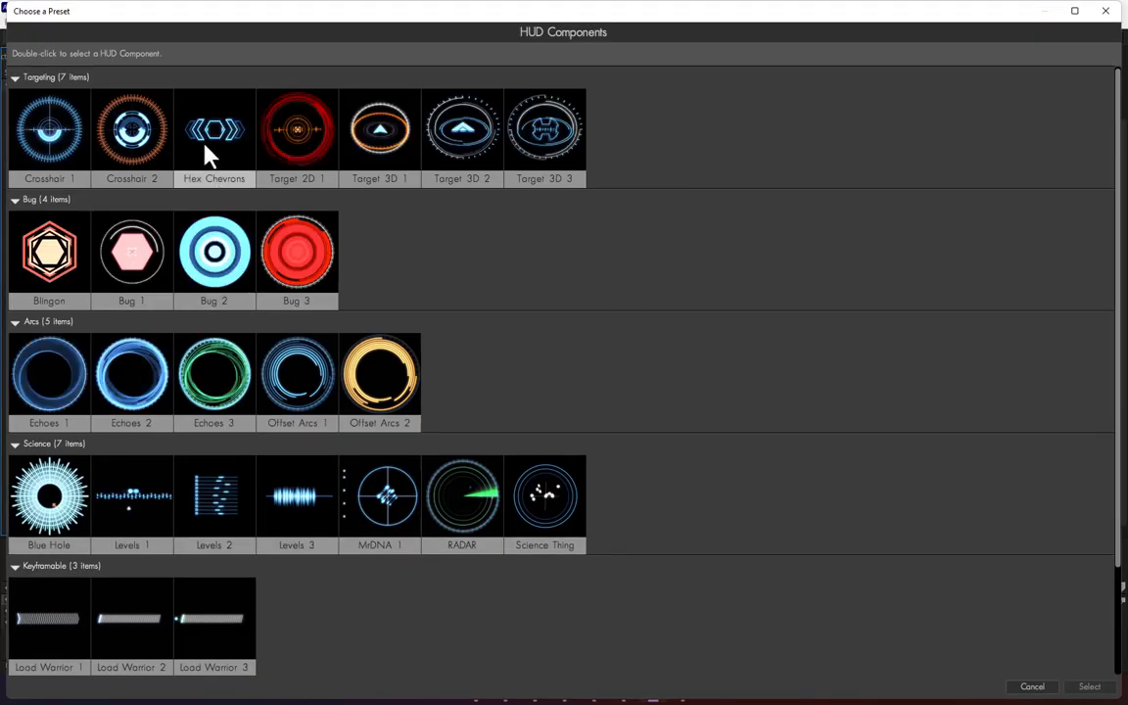
pyautogui.doubleClick(210, 157)
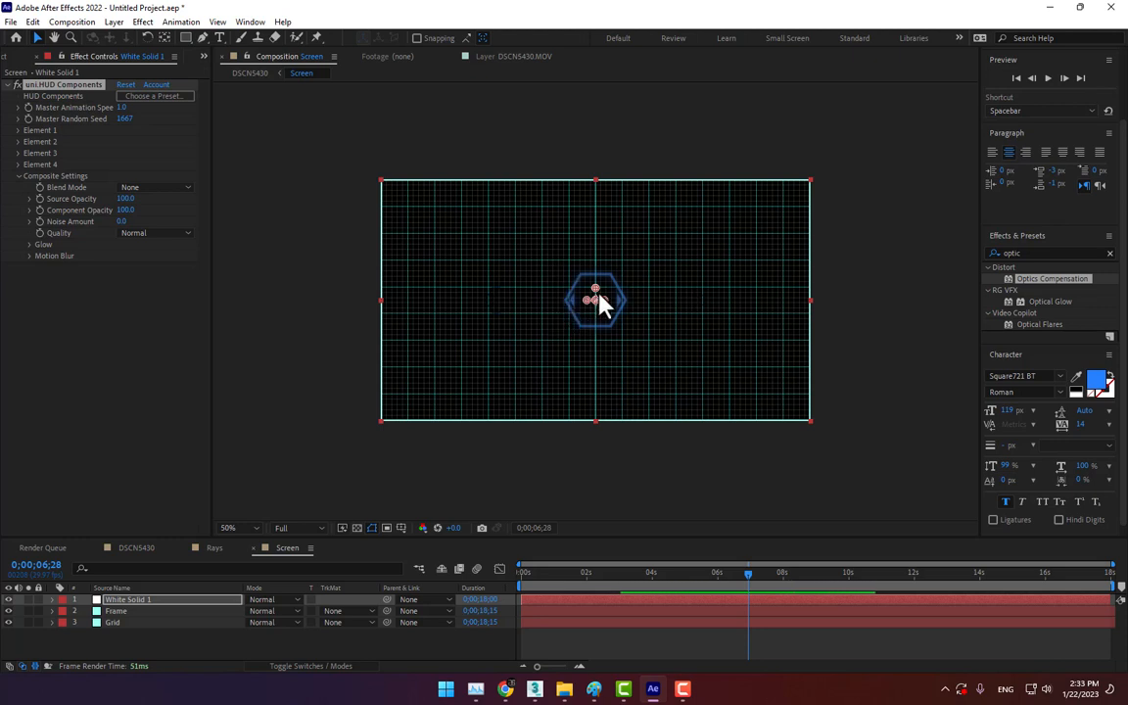
pyautogui.moveTo(593, 299); pyautogui.dragTo(556, 289)
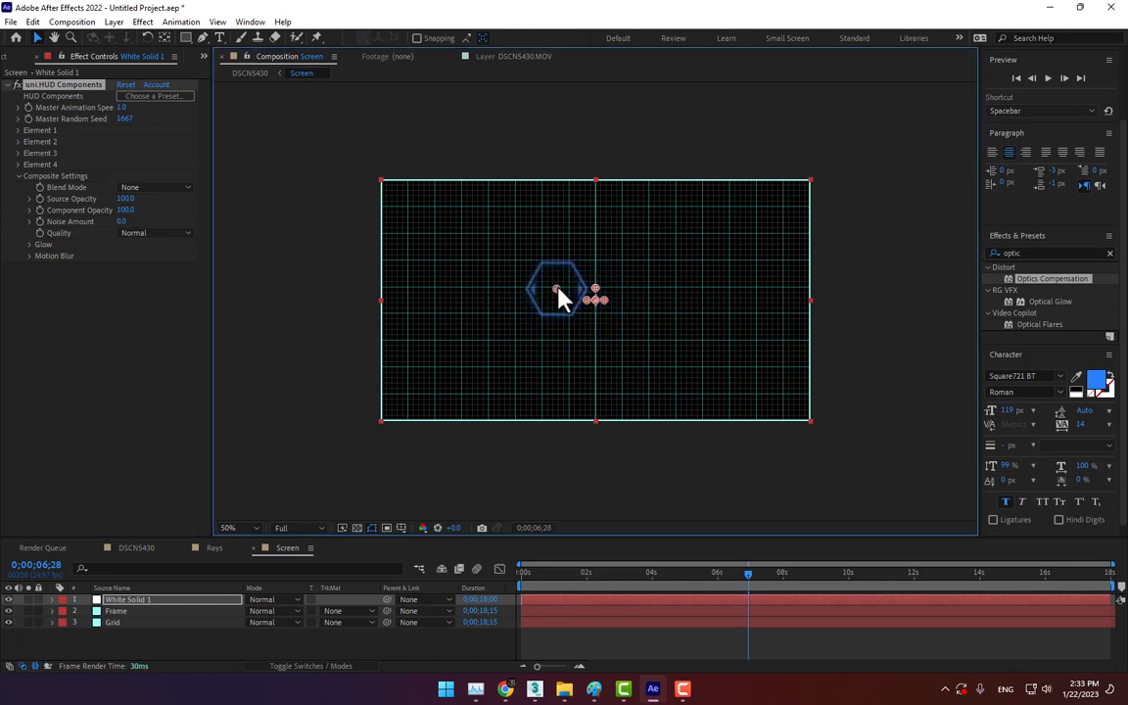
# Keyframe the white solid's Opacity from 0% at 0;00;07;01 to 100% at 0;00;07;19, with another keyframe at 0;00;08;04
pyautogui.moveTo(749, 578)
pyautogui.mouseDown()
pyautogui.moveTo(781, 577)
pyautogui.moveTo(752, 579)
pyautogui.mouseUp()
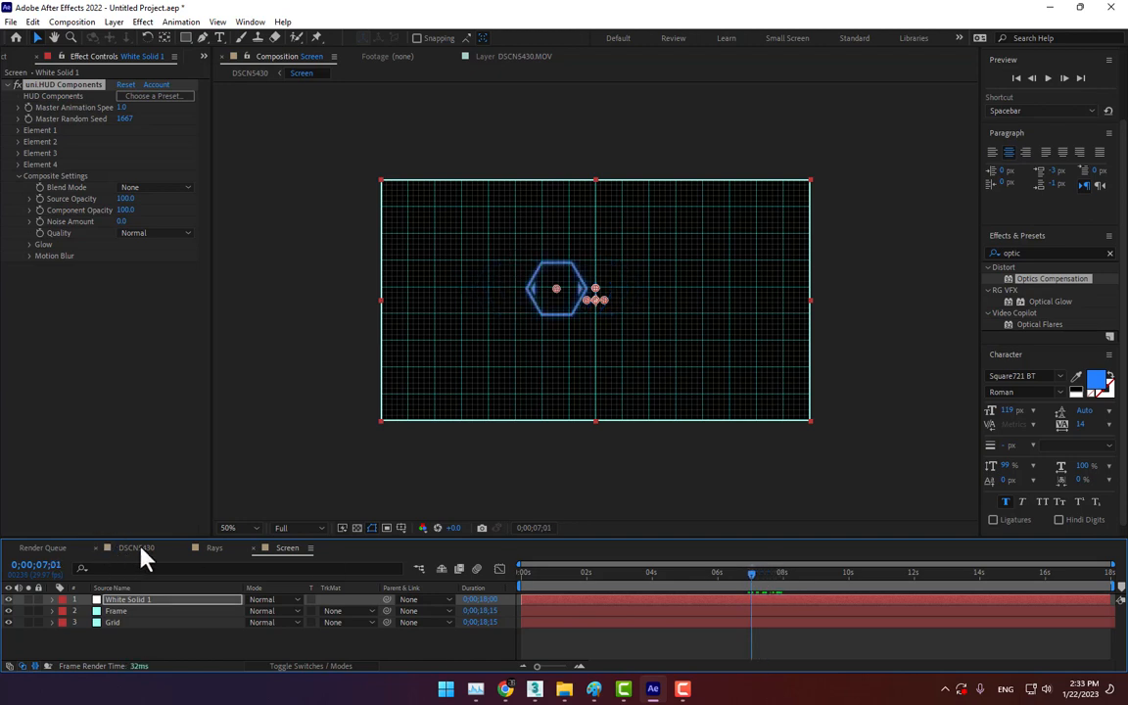
pyautogui.press('t')
pyautogui.moveTo(253, 611); pyautogui.dragTo(132, 611)
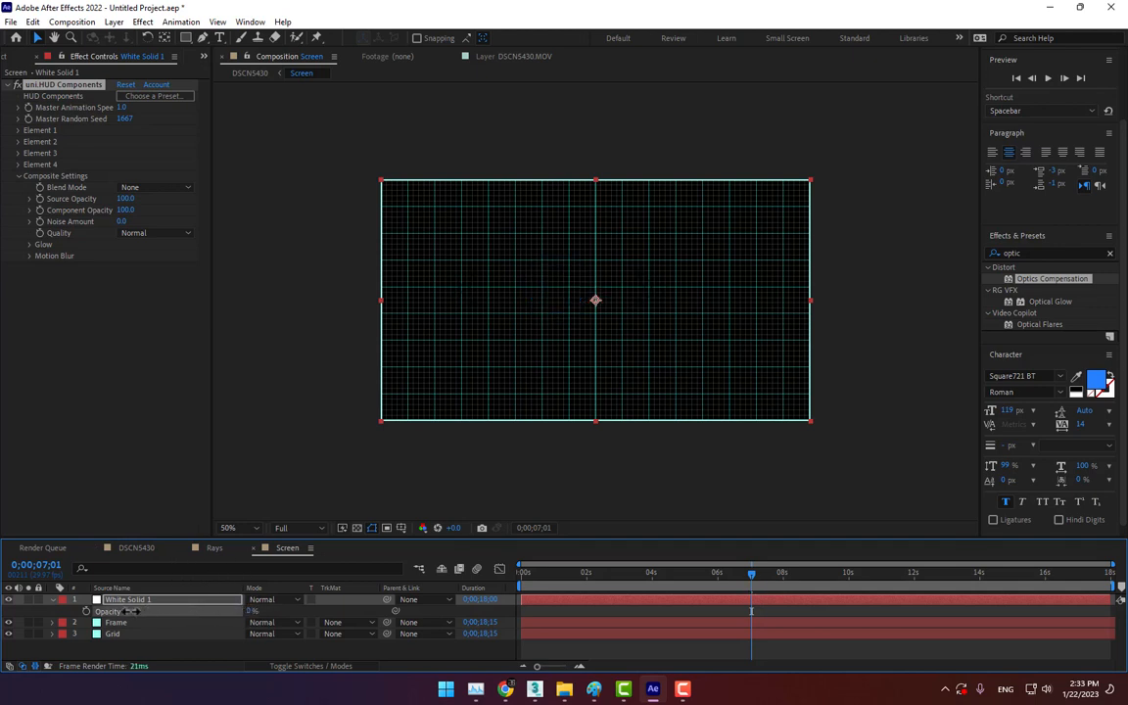
pyautogui.click(86, 612)
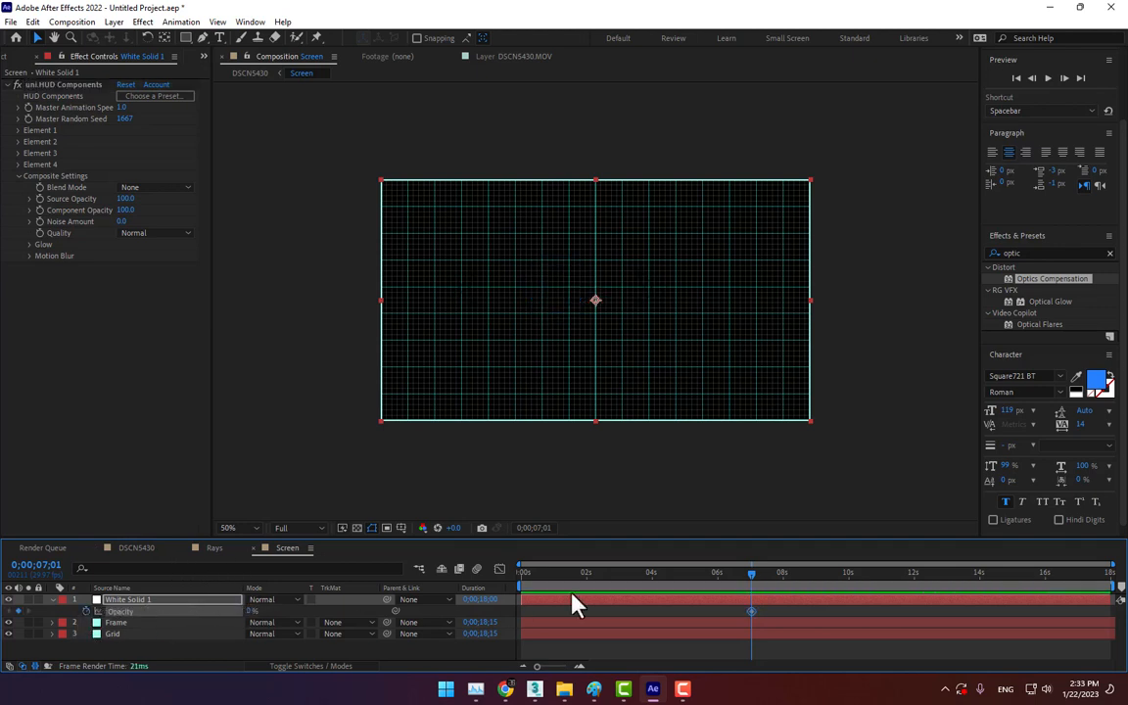
pyautogui.click(772, 576)
pyautogui.write('100')
pyautogui.press('Return')
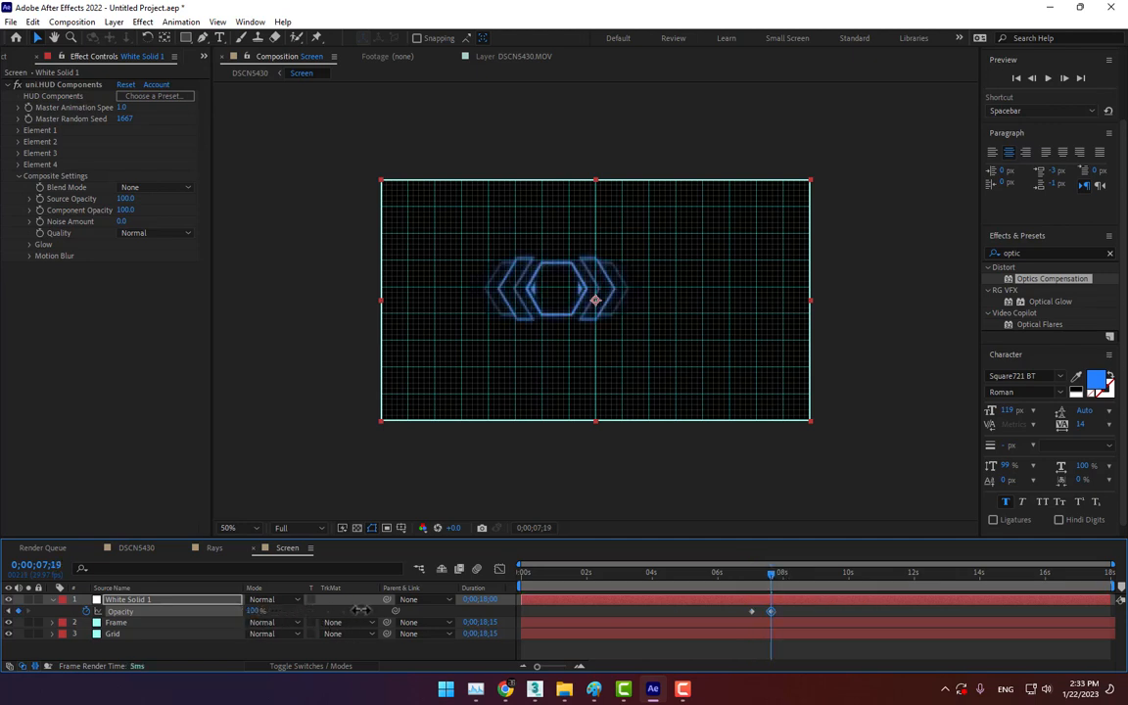
pyautogui.click(787, 575)
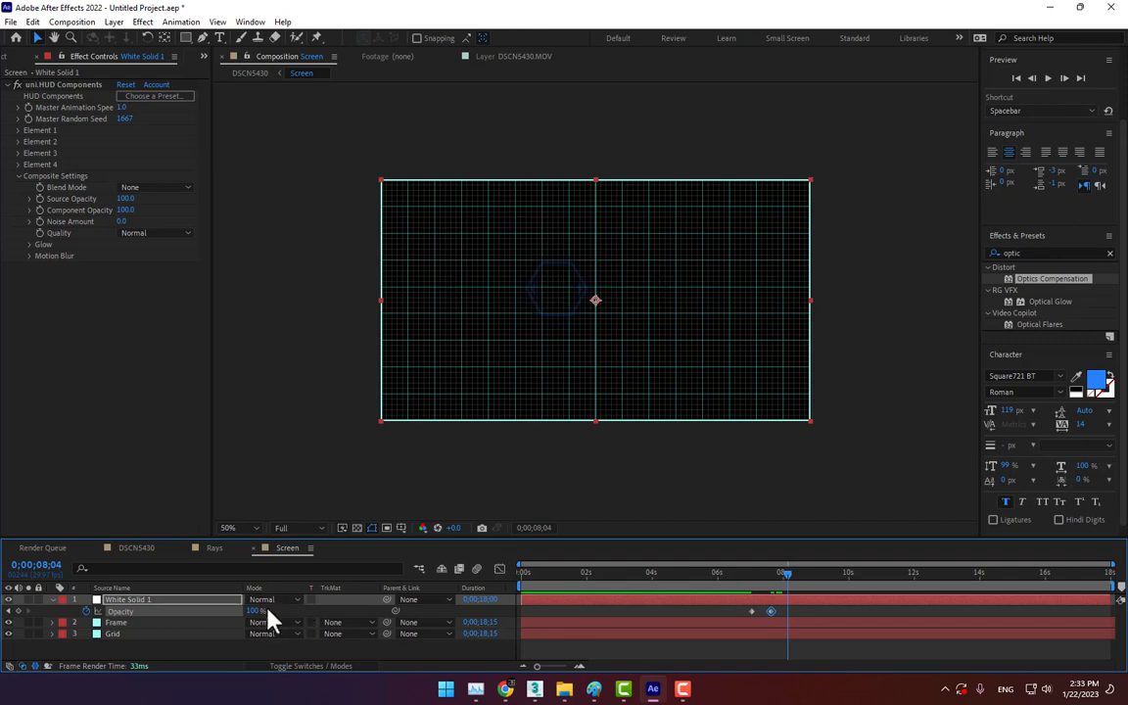
# Shift the white solid layer slightly earlier in the Screen composition to match the finger tap around 0;00;29;27 in DSCN5430
pyautogui.click(135, 548)
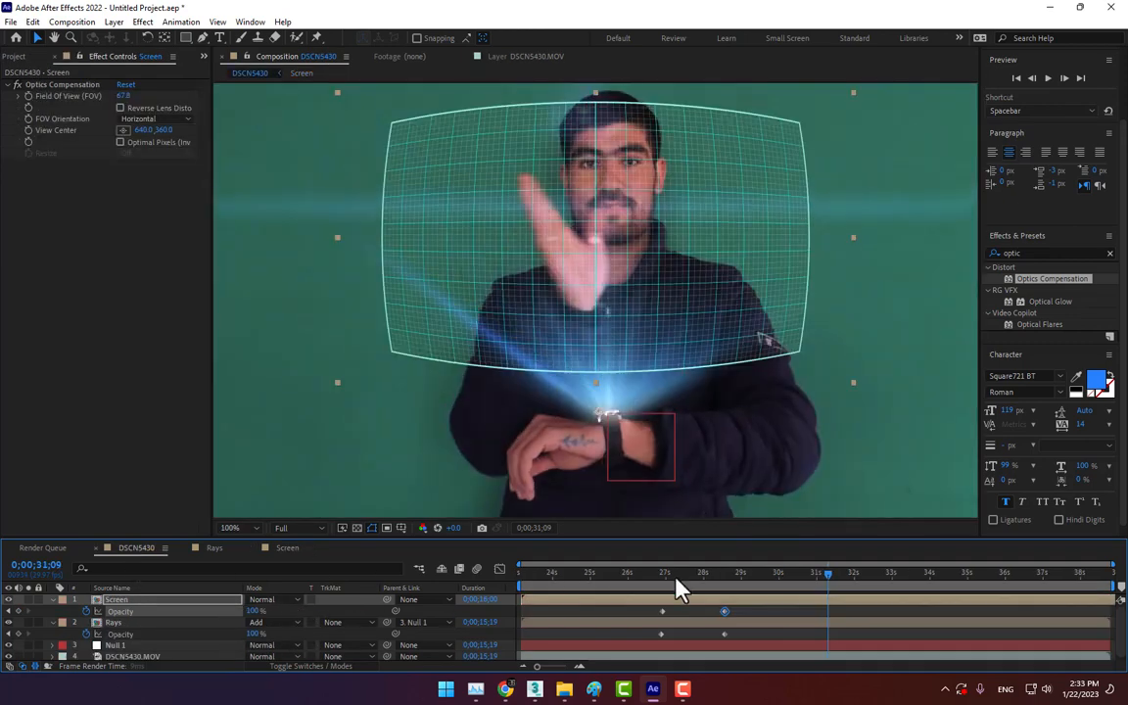
pyautogui.moveTo(685, 585); pyautogui.dragTo(783, 584)
pyautogui.moveTo(781, 576); pyautogui.dragTo(776, 578)
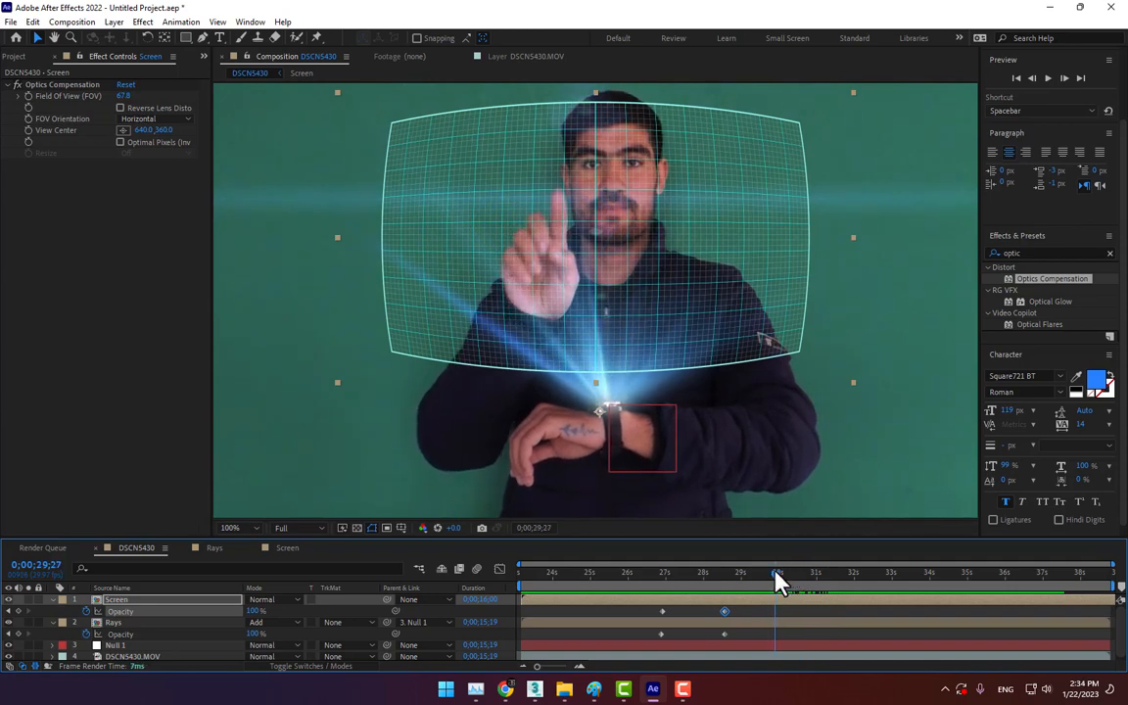
pyautogui.click(287, 548)
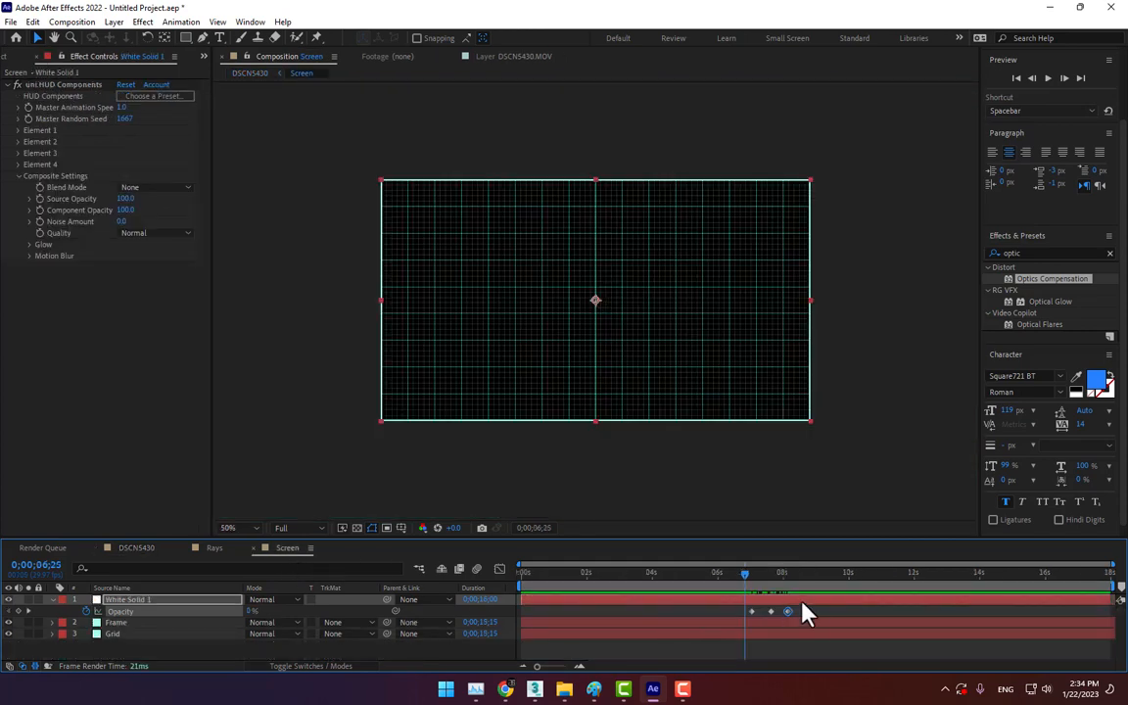
pyautogui.moveTo(808, 613); pyautogui.dragTo(793, 612)
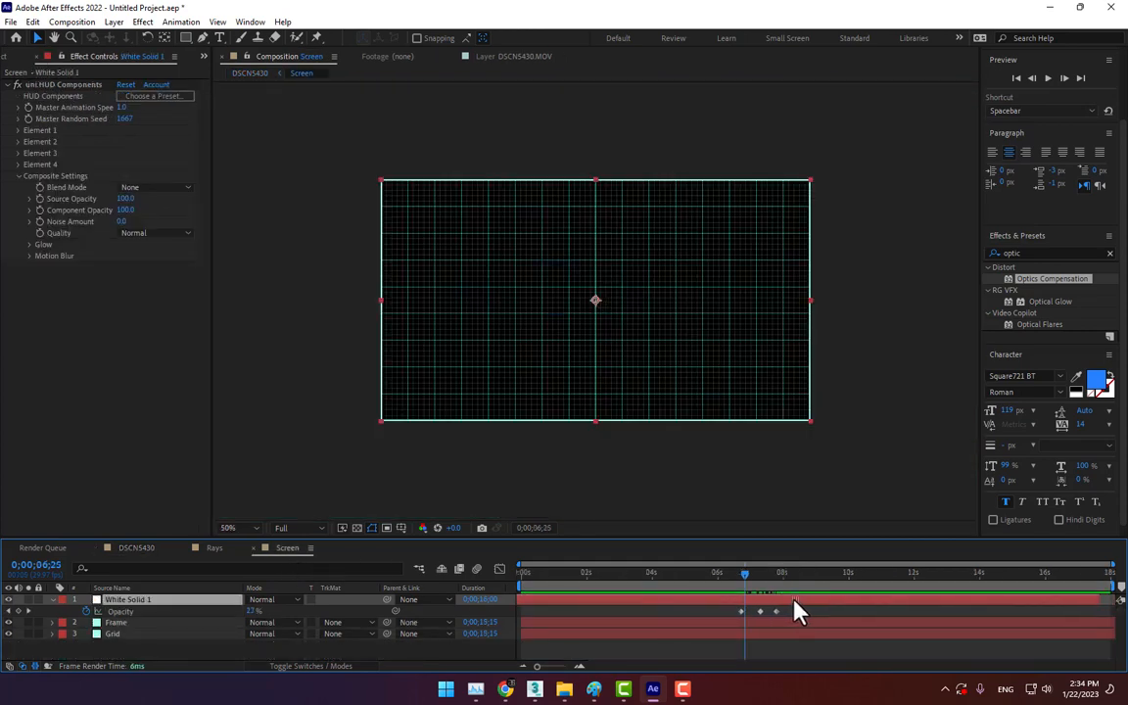
pyautogui.click(136, 547)
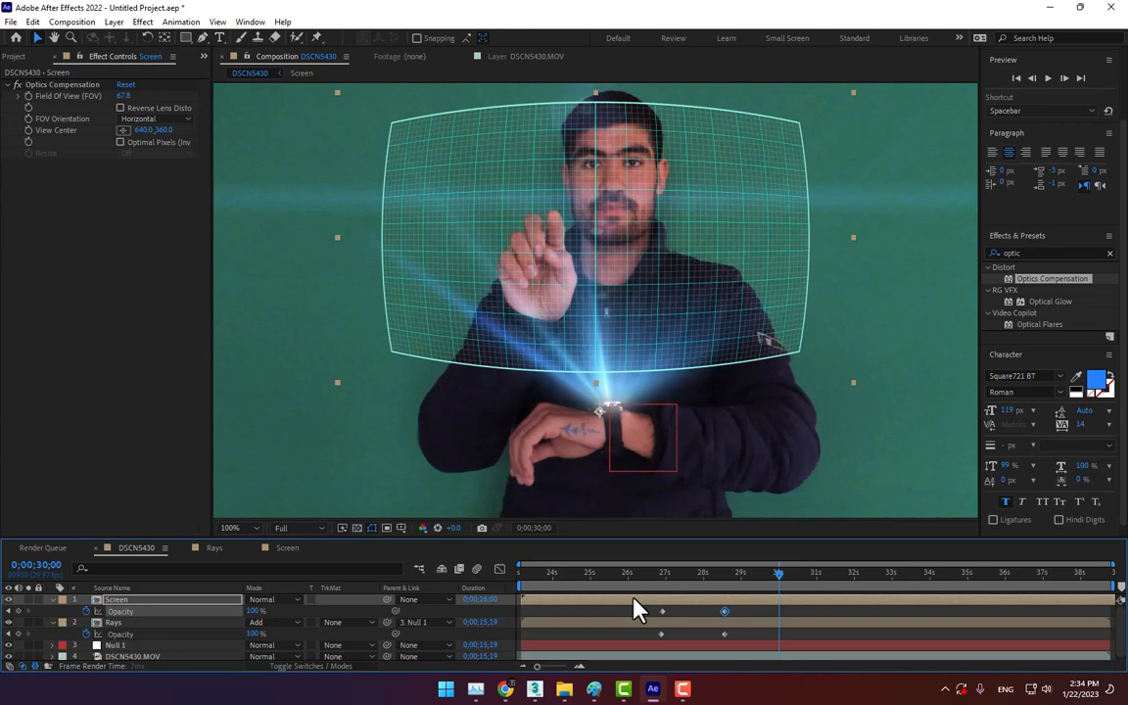
# Move White Solid 1 a few frames earlier in the Screen composition and check its timing against the finger tap around 0;00;30;02 in DSCN5430
pyautogui.click(769, 578)
pyautogui.moveTo(769, 579); pyautogui.dragTo(783, 602)
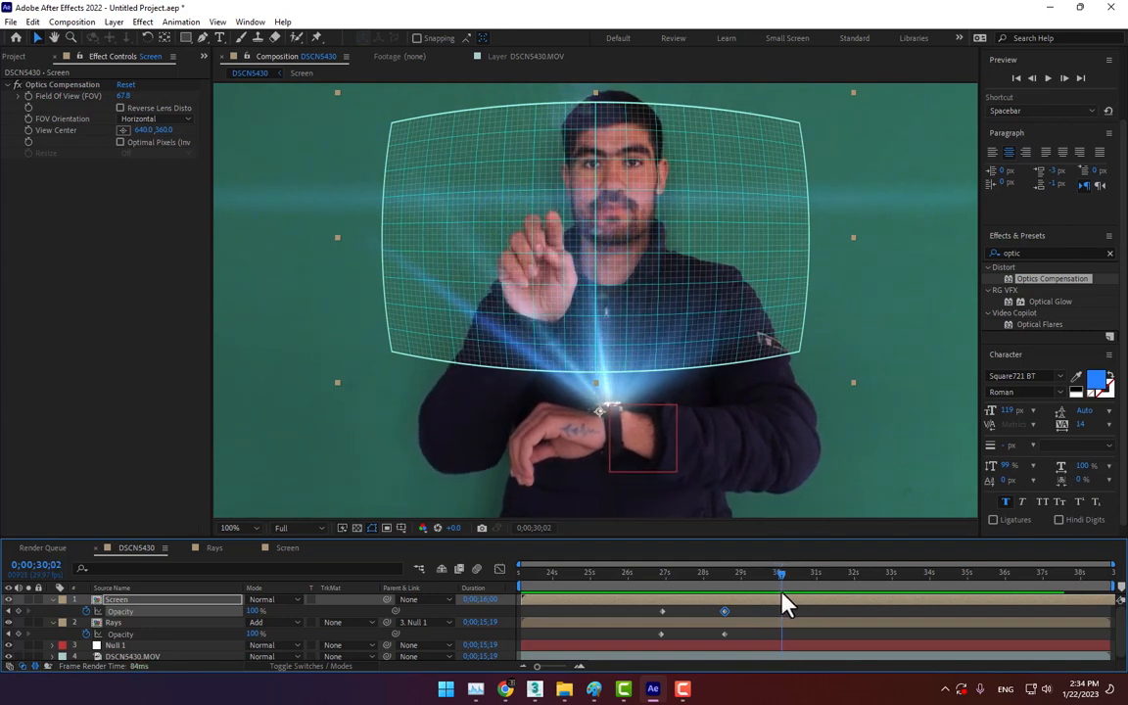
pyautogui.click(284, 550)
pyautogui.moveTo(786, 601); pyautogui.dragTo(776, 600)
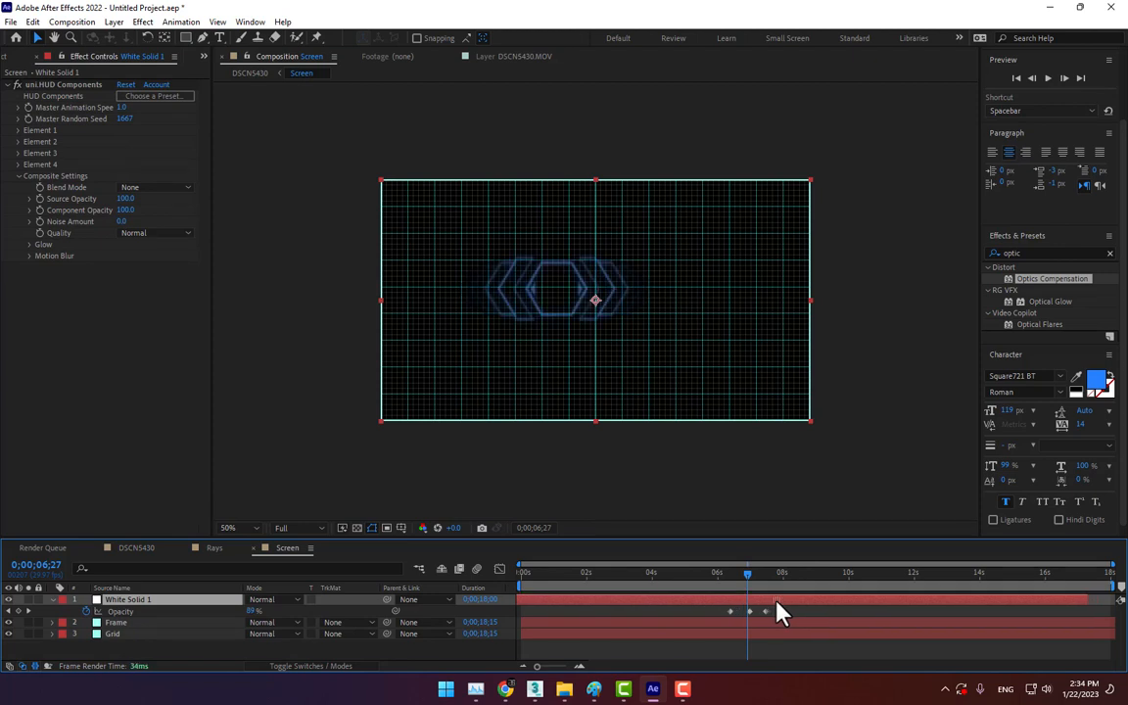
pyautogui.click(138, 549)
pyautogui.moveTo(771, 584); pyautogui.dragTo(799, 590)
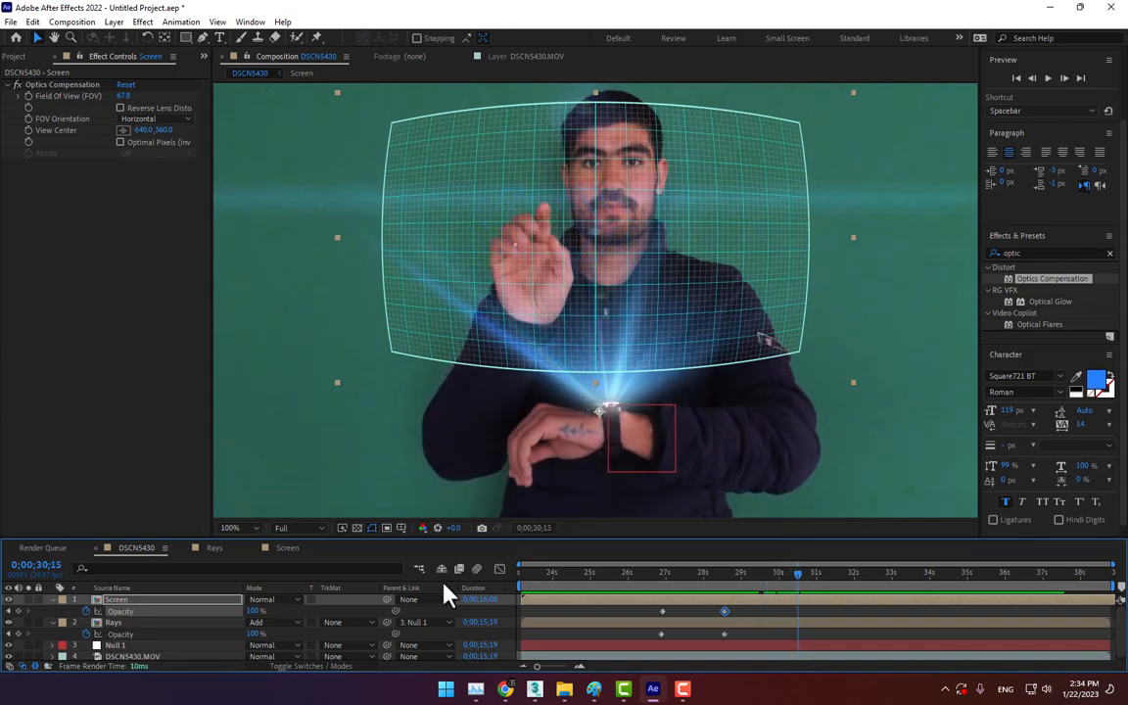
# Import the Facebook_Messenger_logo_2020.svg.png image from the Desktop into the project
pyautogui.click(18, 56)
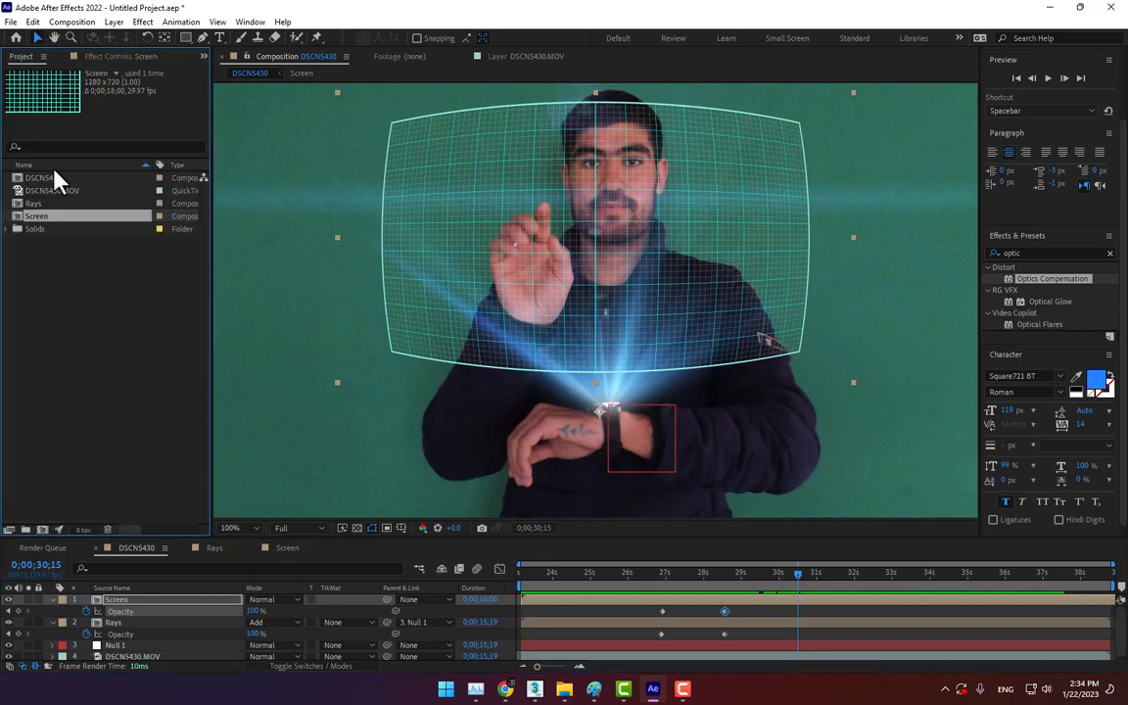
pyautogui.doubleClick(92, 357)
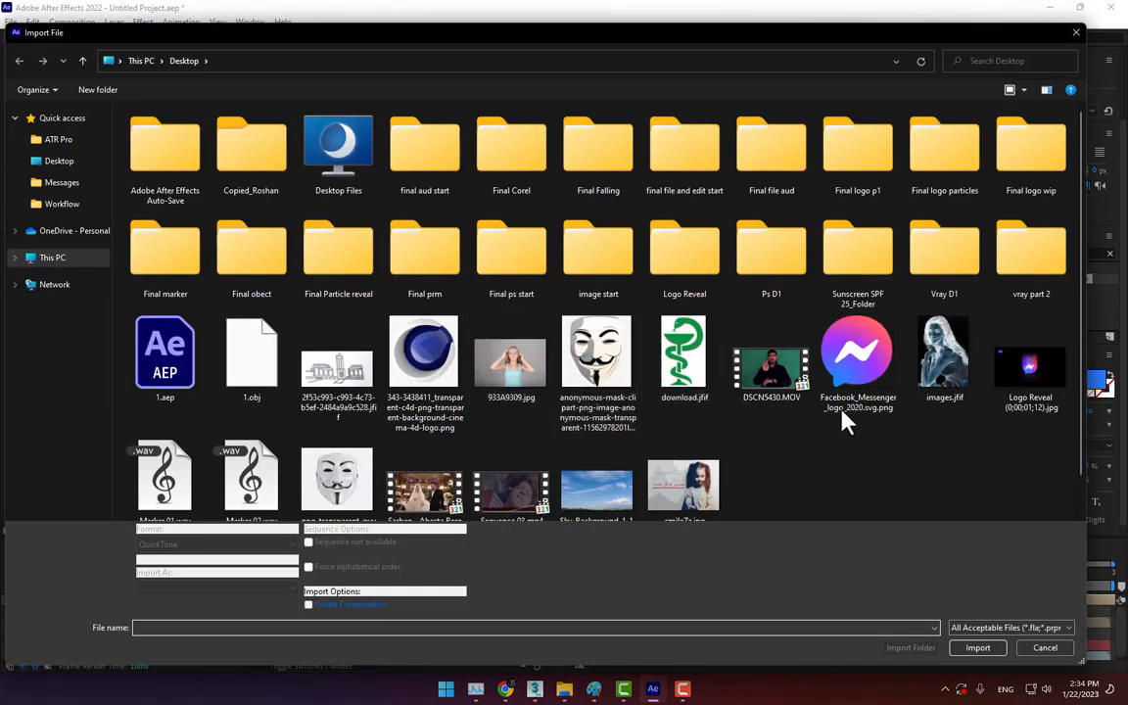
pyautogui.doubleClick(843, 406)
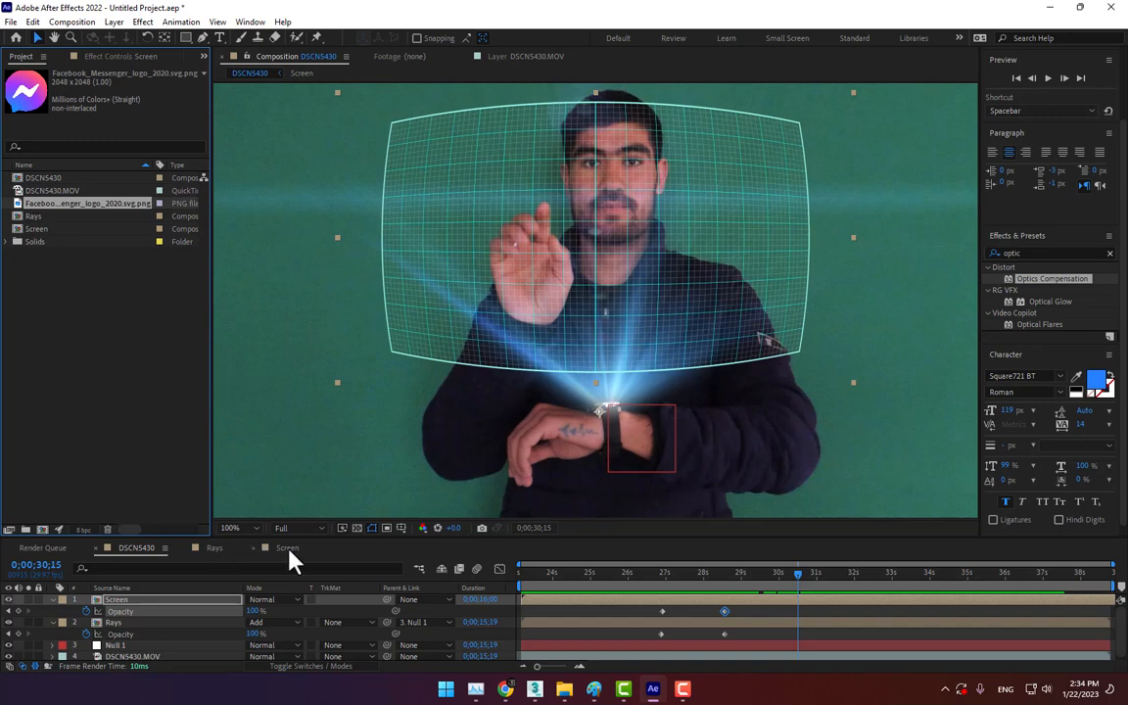
# Place the Messenger logo as the top layer at the centre of the Screen composition and scale it down to fit inside the grid
pyautogui.click(287, 548)
pyautogui.moveTo(59, 240); pyautogui.dragTo(604, 320)
pyautogui.press('s')
pyautogui.moveTo(275, 610); pyautogui.dragTo(96, 615)
# Keyframe the Messenger logo's Opacity from 0% at 0;00;07;02 to 100% at 0;00;08;00
pyautogui.press('t')
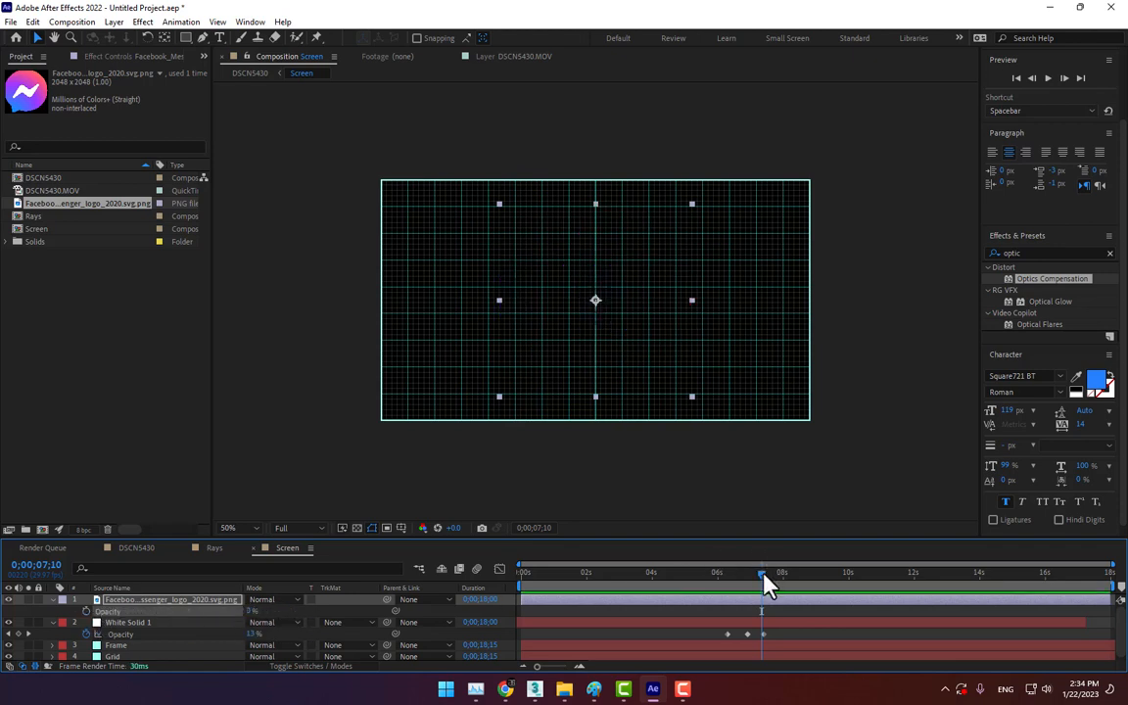
pyautogui.moveTo(765, 578); pyautogui.dragTo(754, 579)
pyautogui.click(86, 611)
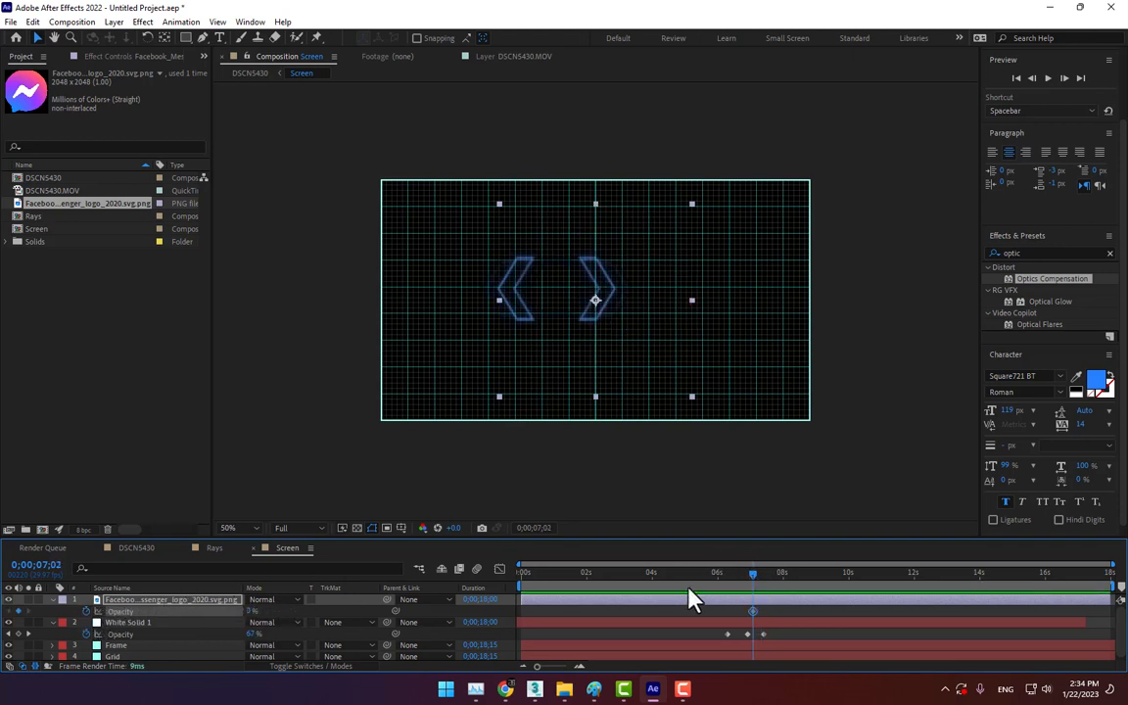
pyautogui.click(782, 579)
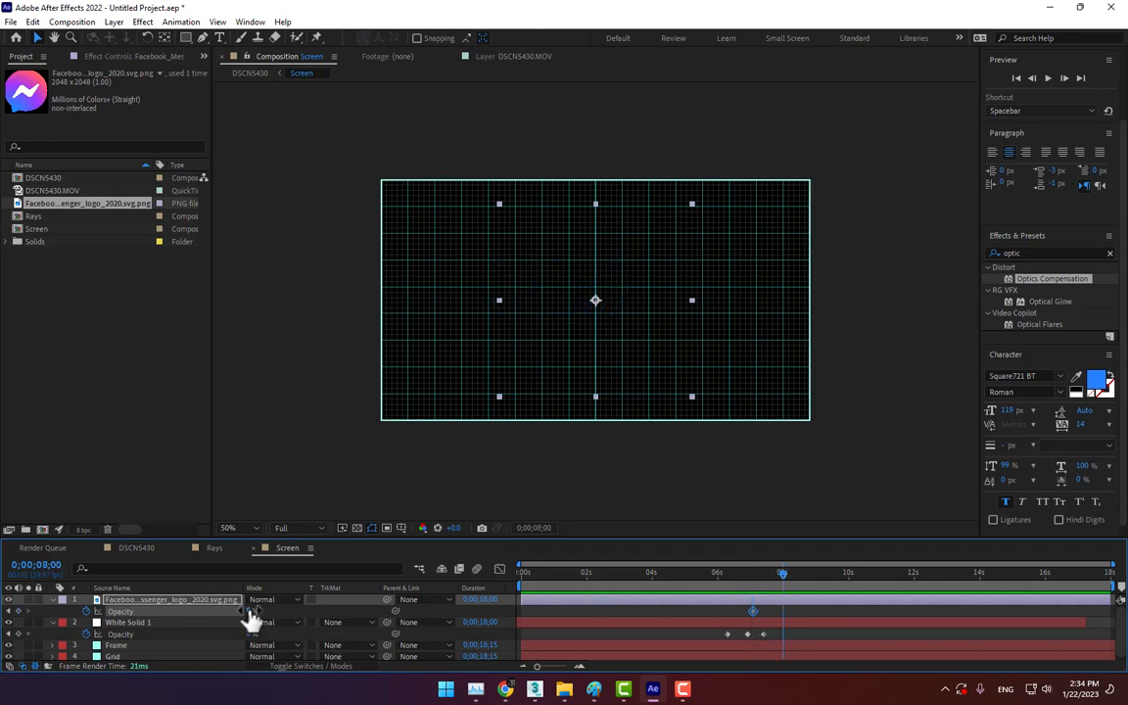
pyautogui.moveTo(253, 611); pyautogui.dragTo(402, 612)
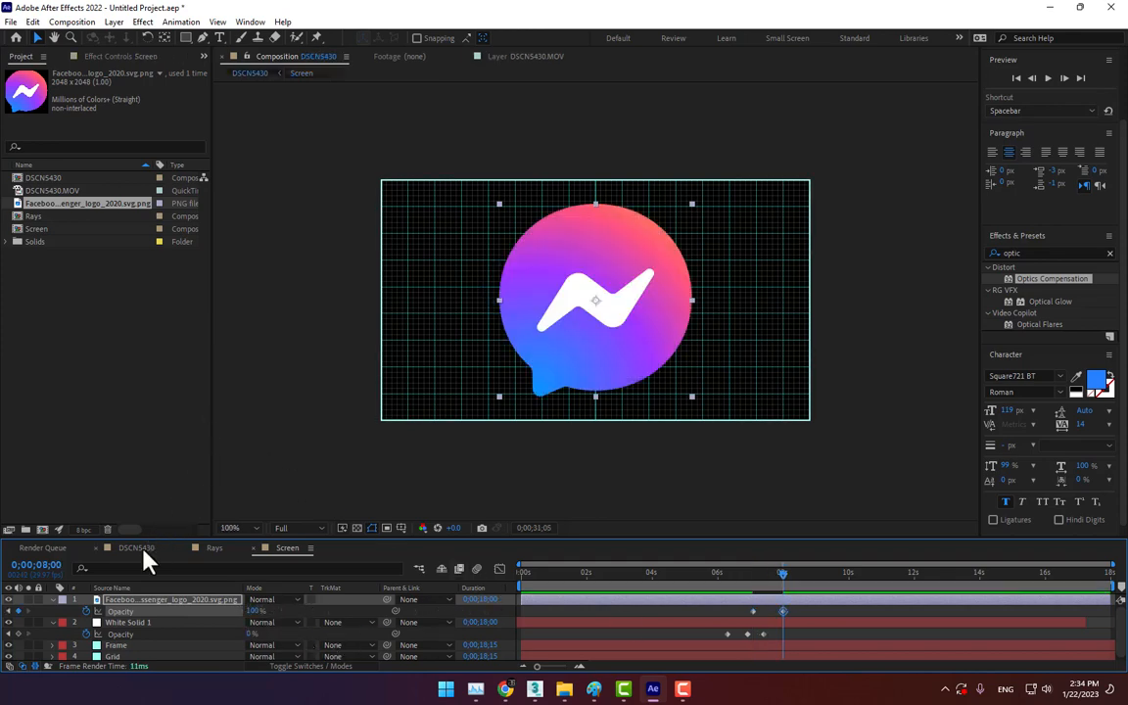
# Check the logo's fade-in over the footage in DSCN5430, and lower its Opacity keyframe at 0;00;08;00 in Screen to 64%
pyautogui.click(138, 549)
pyautogui.moveTo(686, 586); pyautogui.dragTo(801, 586)
pyautogui.click(287, 549)
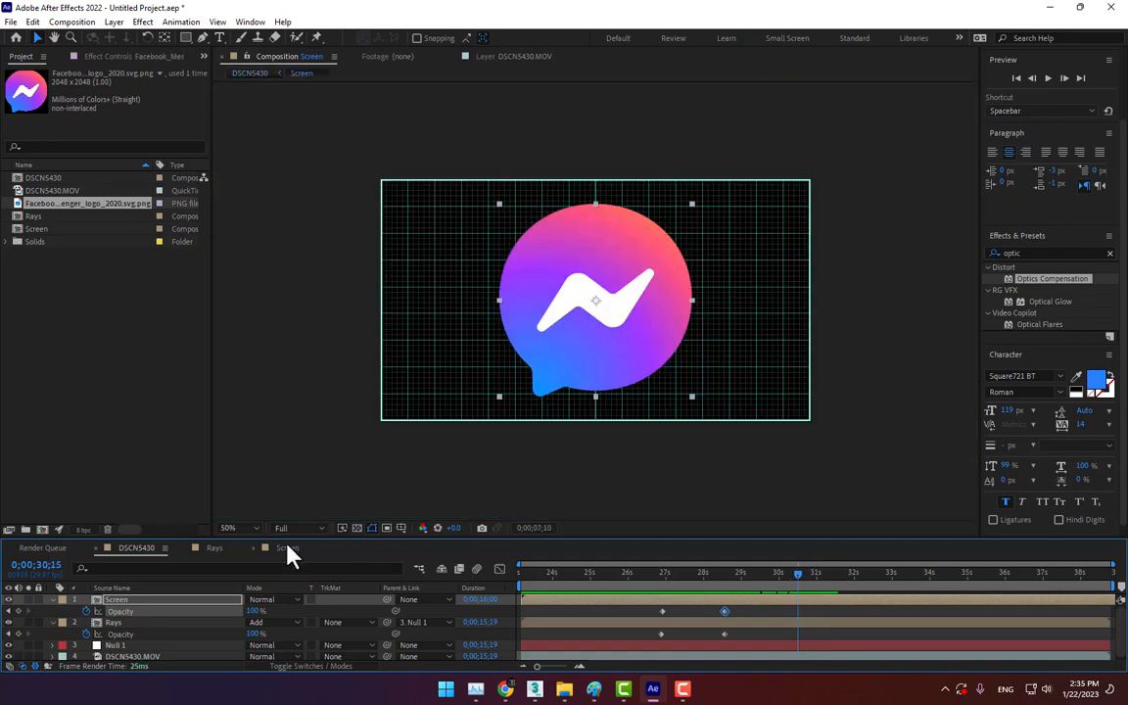
pyautogui.press('=')
pyautogui.press('=')
pyautogui.press('=')
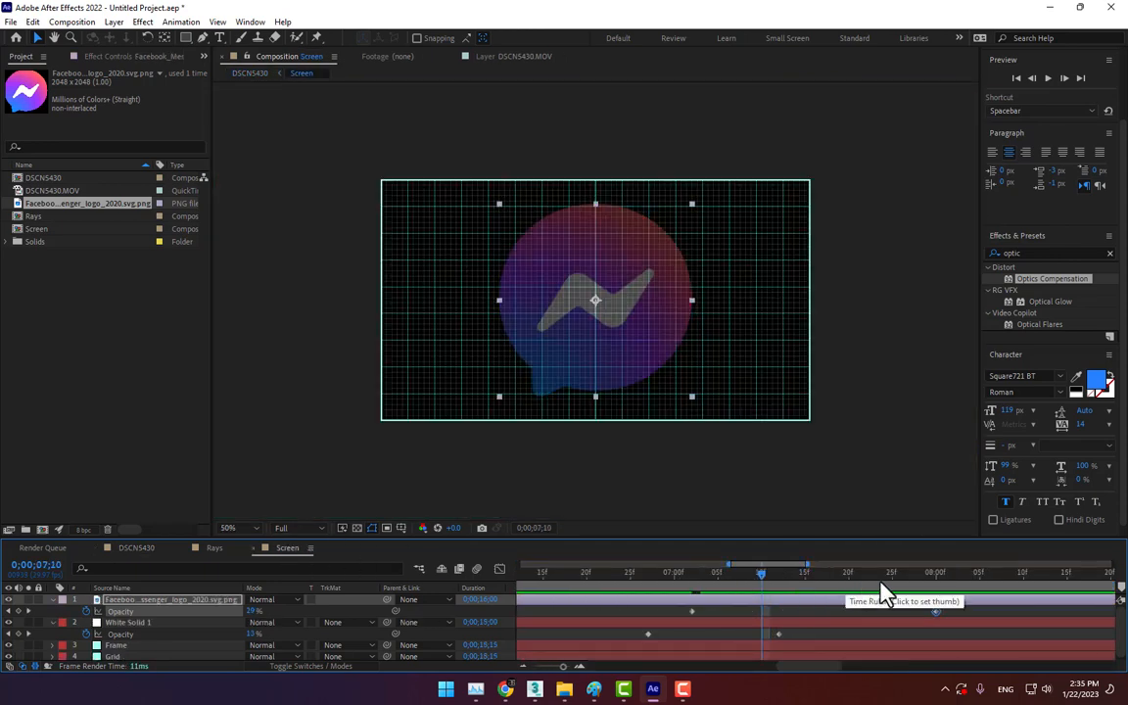
pyautogui.click(937, 581)
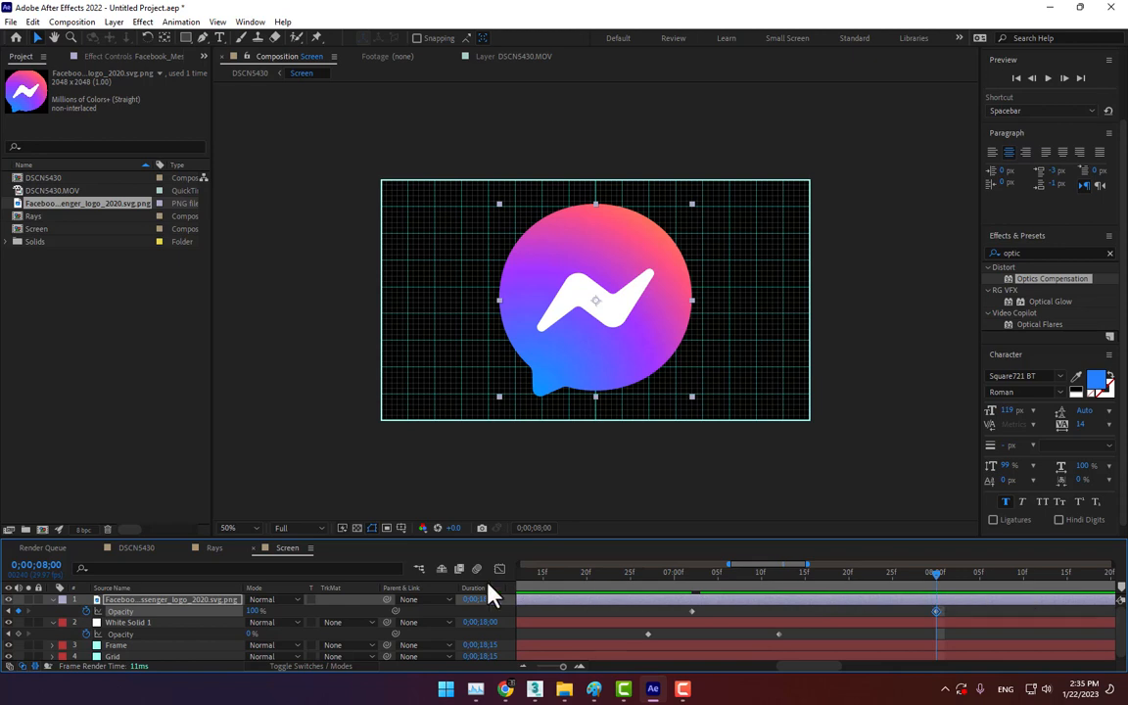
pyautogui.click(237, 609)
pyautogui.moveTo(252, 610); pyautogui.dragTo(212, 605)
# Import 933A9309.jpg and place it in the Screen composition just outside the grid's left edge
pyautogui.doubleClick(159, 407)
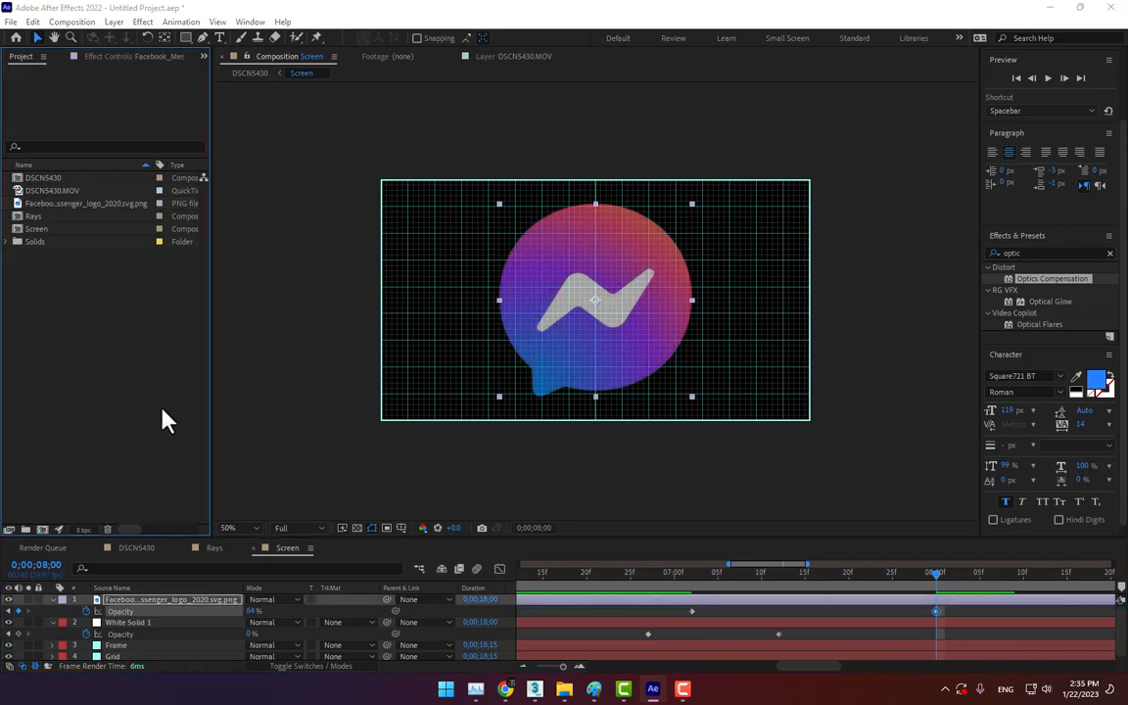
pyautogui.doubleClick(528, 372)
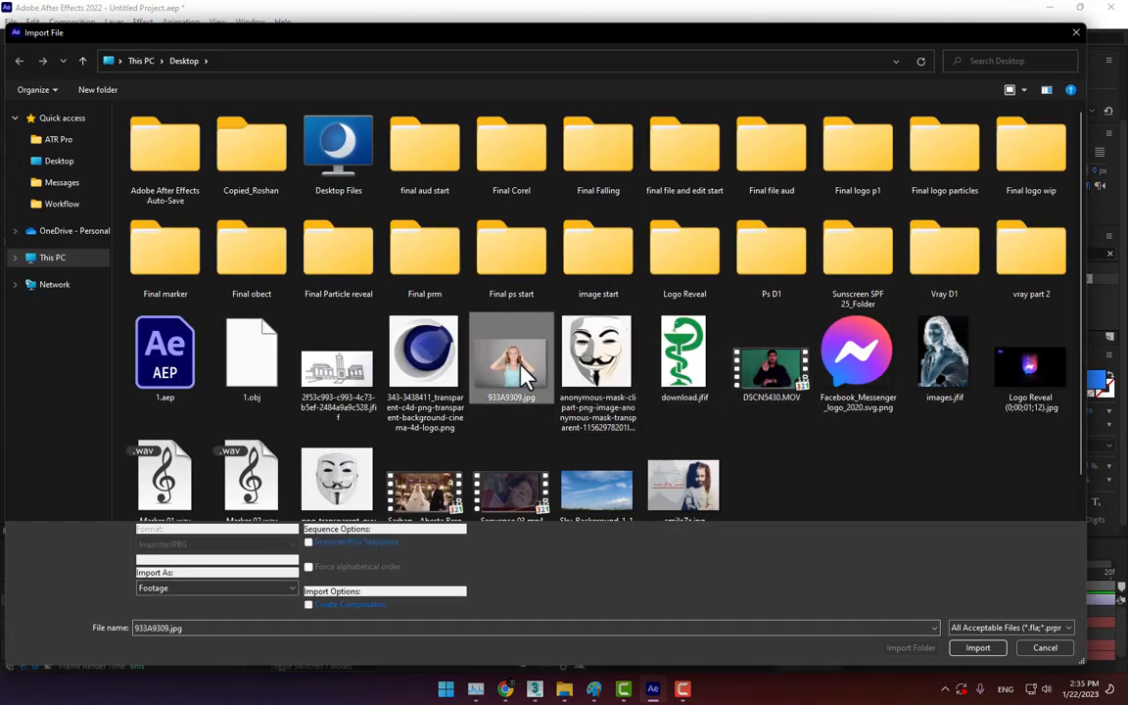
pyautogui.moveTo(49, 181); pyautogui.dragTo(220, 319)
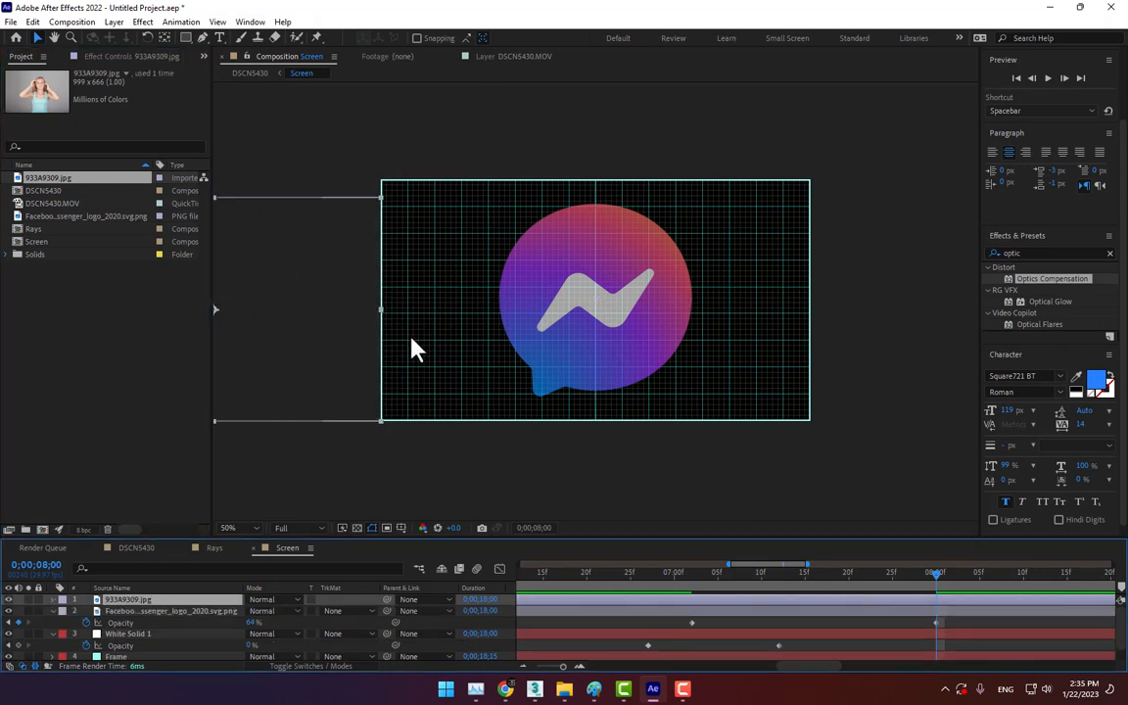
pyautogui.moveTo(404, 326); pyautogui.dragTo(390, 324)
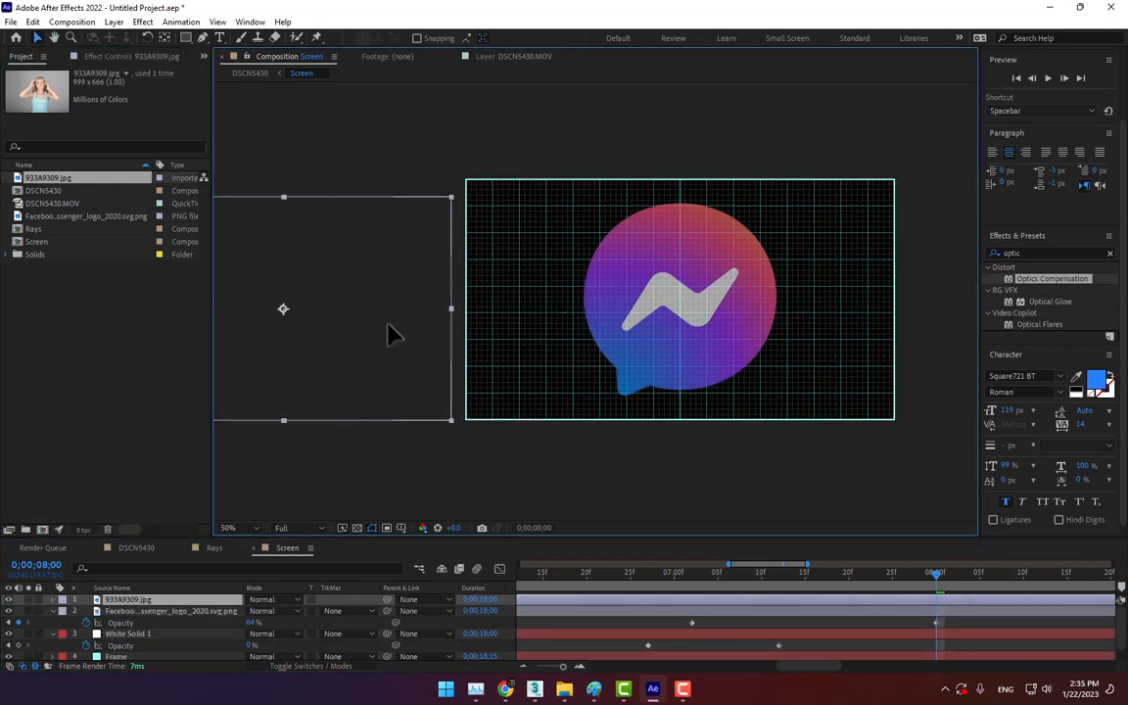
# Set Position keyframes at 0;00;08;00 for both the 933A9309.jpg layer and the Messenger logo layer
pyautogui.keyDown('shift'); pyautogui.click(652, 304); pyautogui.keyUp('shift')
pyautogui.press('p')
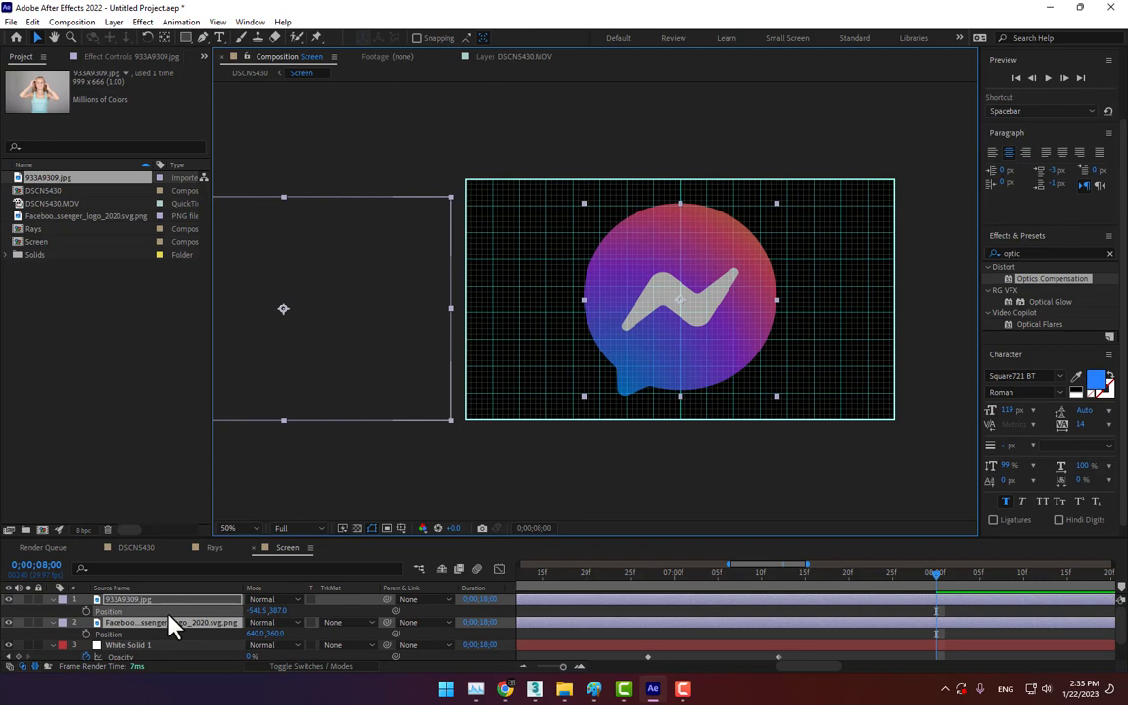
pyautogui.click(86, 611)
pyautogui.click(86, 634)
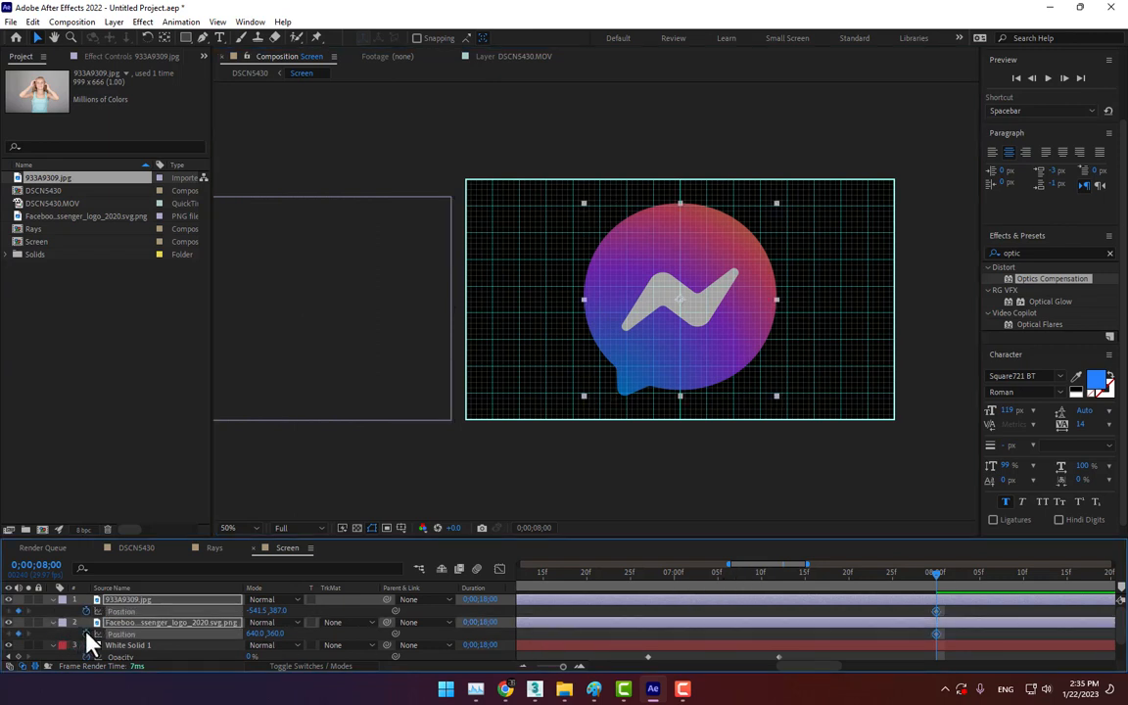
pyautogui.click(86, 634)
# At 0;00;08;09, move both layers right together so the photo sits at 682.5, 387.0 over the grid and the logo slides out
pyautogui.click(1017, 574)
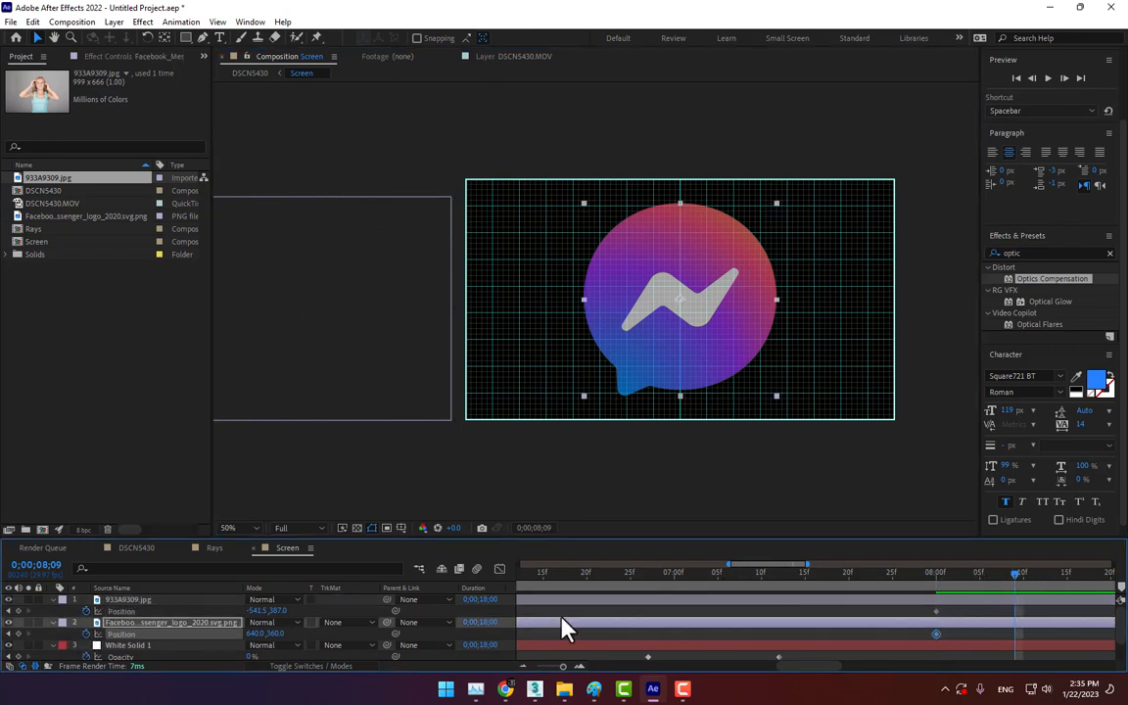
pyautogui.keyDown('shift'); pyautogui.click(363, 349); pyautogui.keyUp('shift')
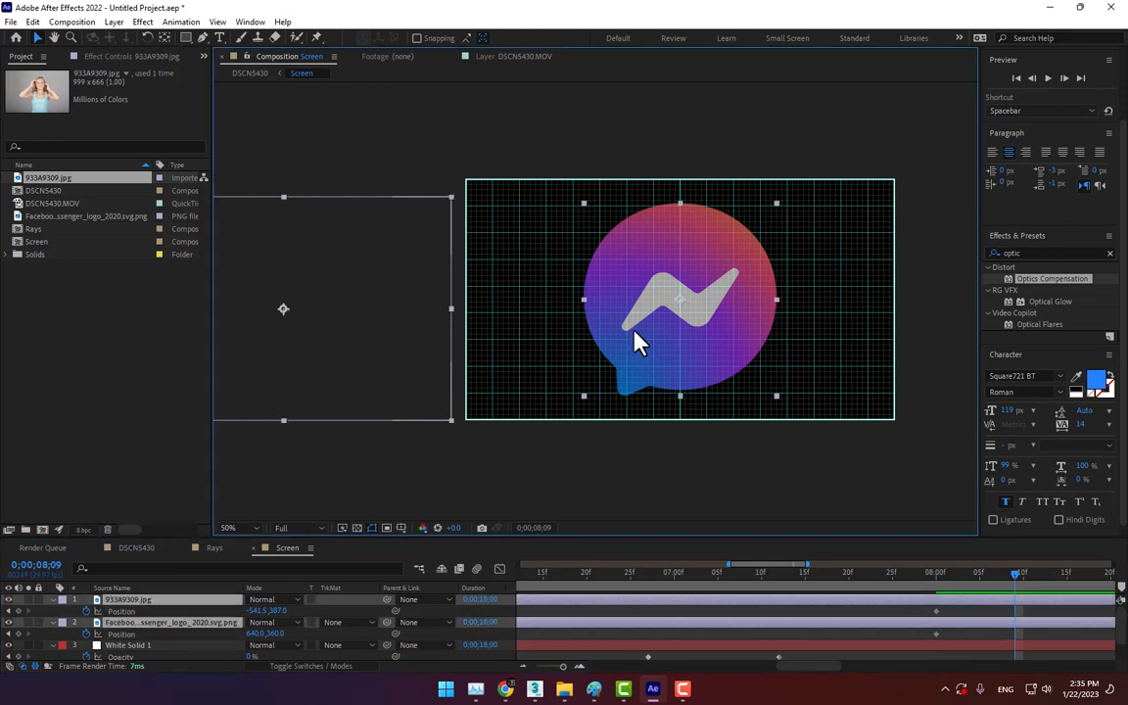
pyautogui.moveTo(273, 352); pyautogui.dragTo(686, 349)
# Review the logo-to-photo slide and the hexagon HUD timing against the hand gestures in the DSCN5430 composition
pyautogui.click(137, 548)
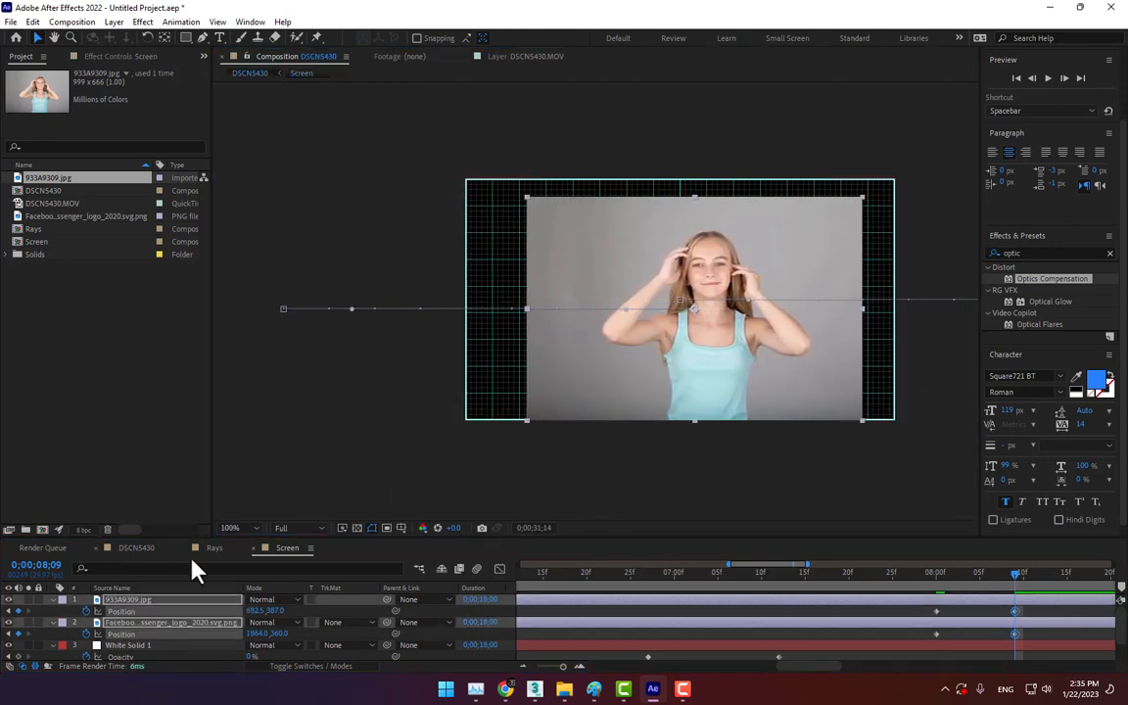
pyautogui.moveTo(750, 572); pyautogui.dragTo(880, 604)
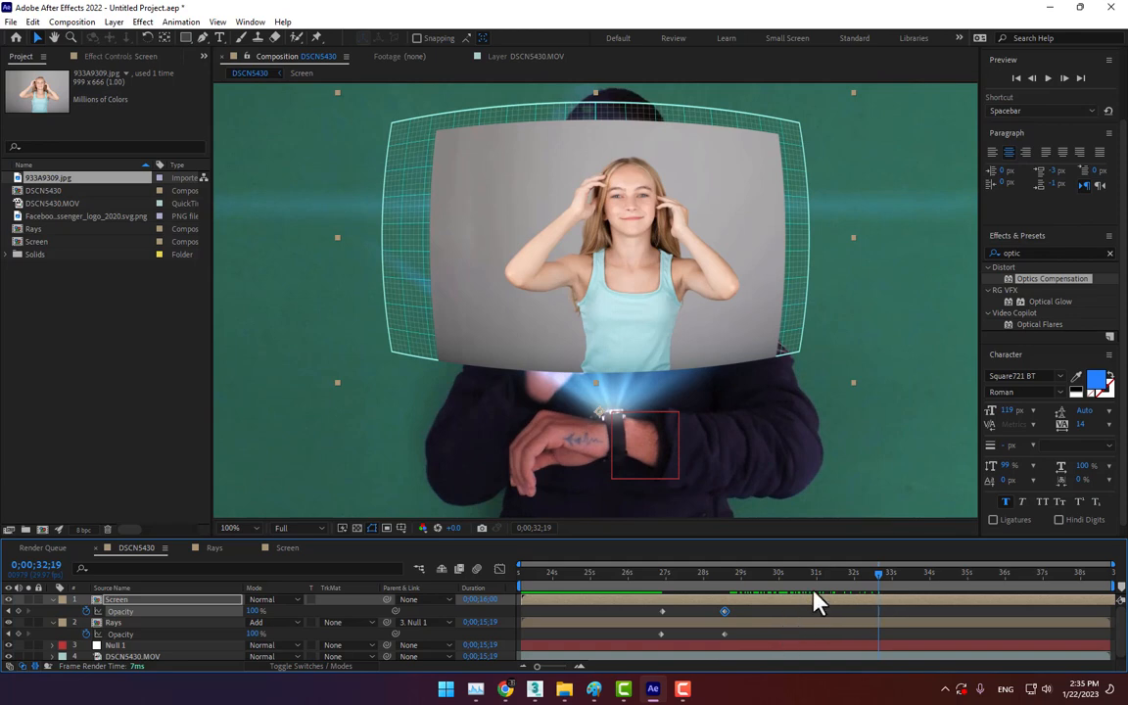
pyautogui.moveTo(814, 590); pyautogui.dragTo(772, 566)
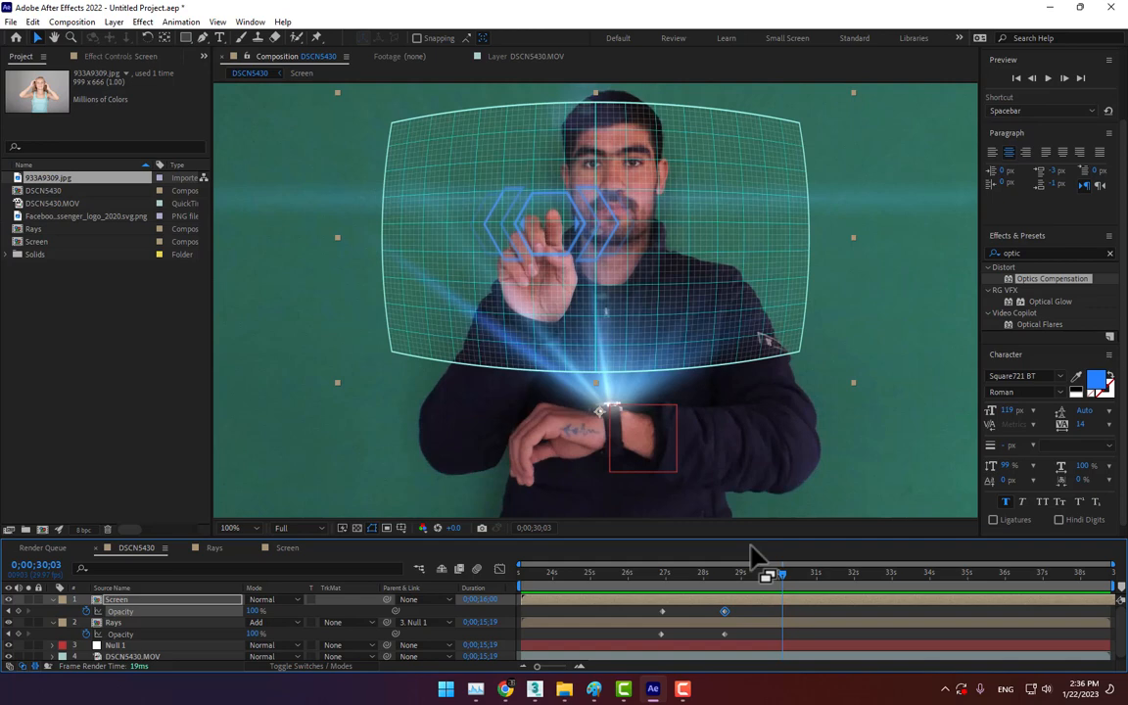
pyautogui.press('Delete')
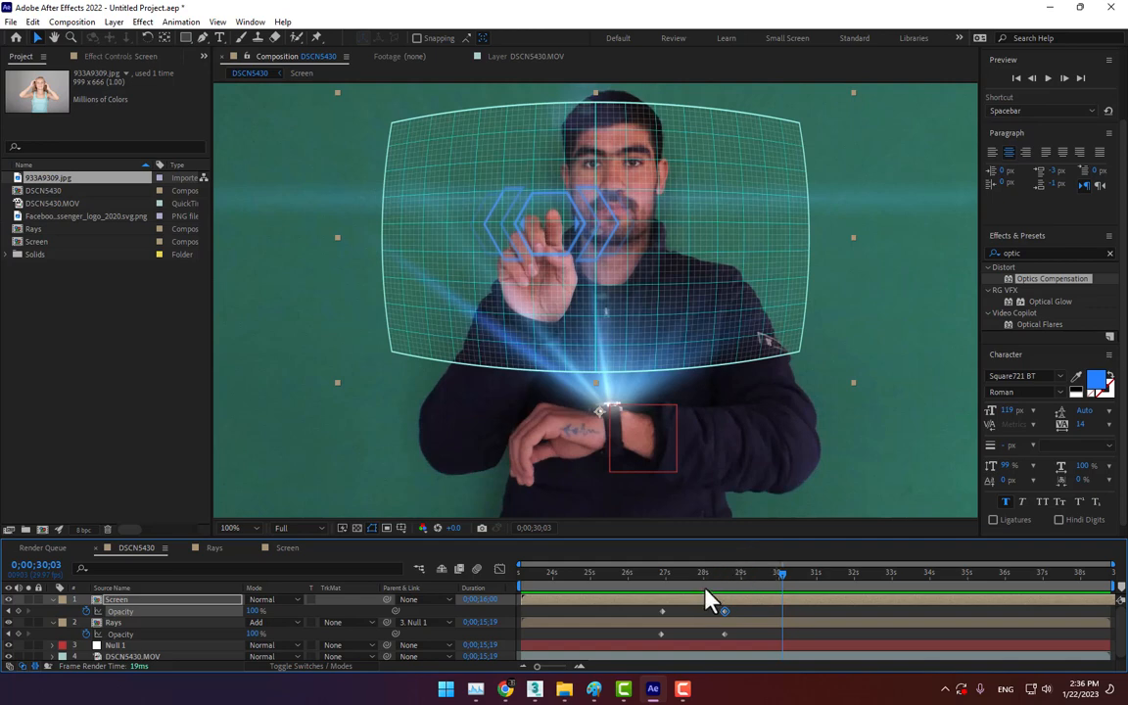